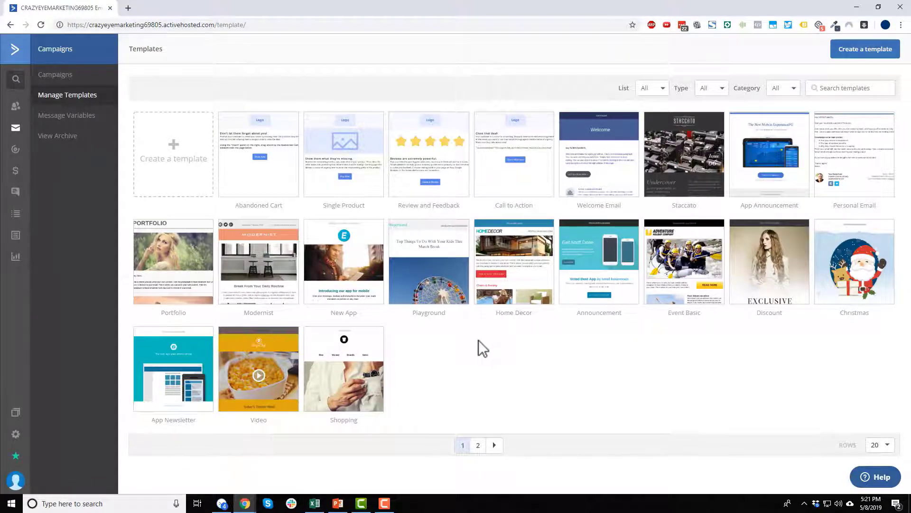
Browse the template thumbnails, such as Home Decor, Staccato and Welcome Email, on Manage Templates.
mouse_move(550, 242)
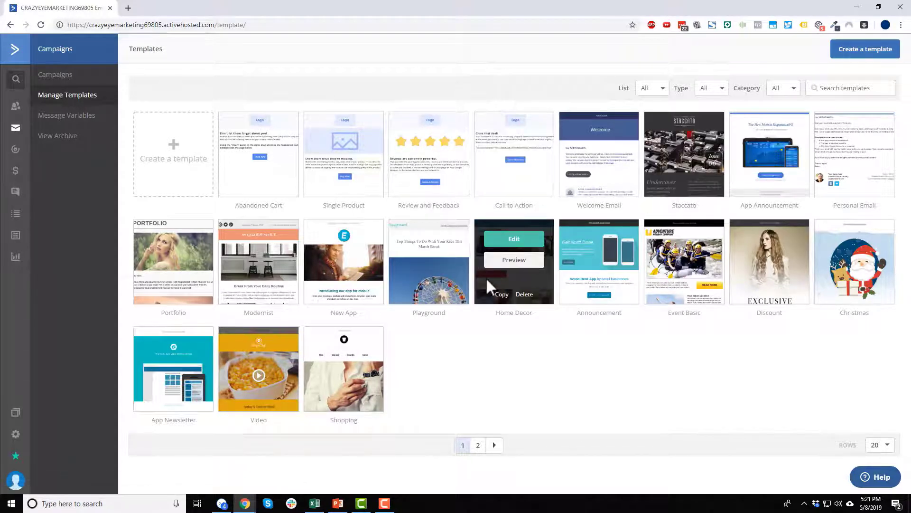
Add a Newsletter template called 'Crazy Eye Marketing' and open it in the designer.
left_click(168, 149)
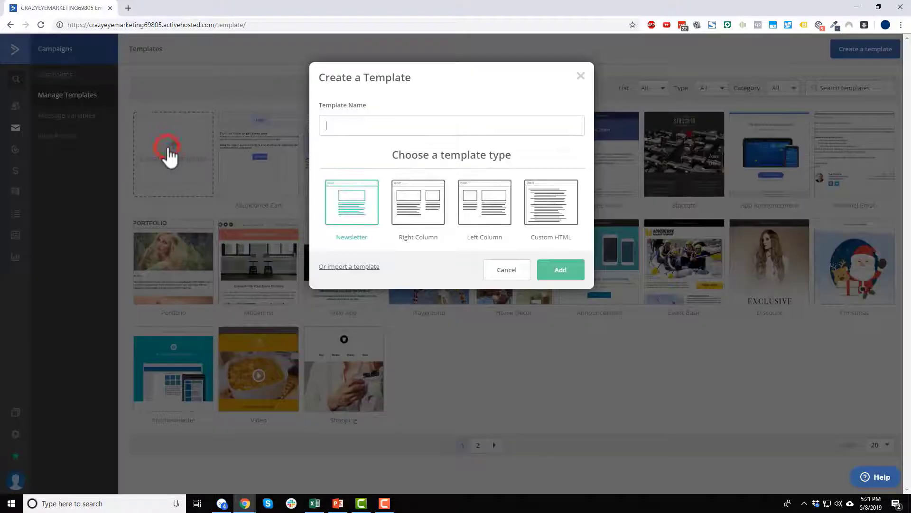
left_click(409, 130)
type("Crazy Eye Marketing")
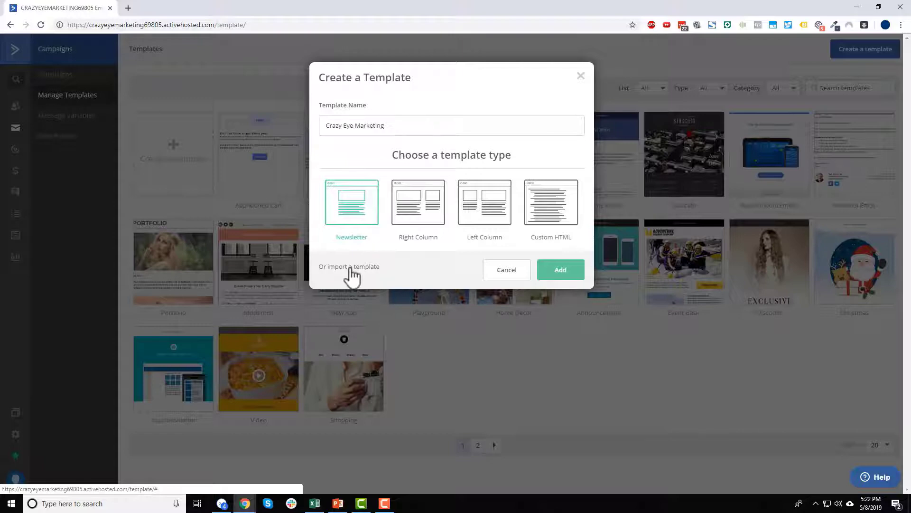
left_click(565, 273)
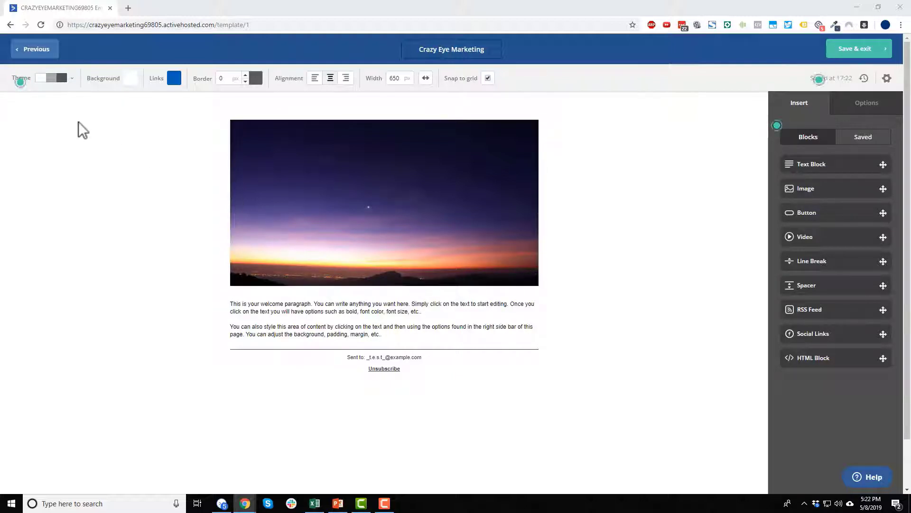
Try themes and a red background, then keep white and set link colour to ff3c00.
left_click(72, 78)
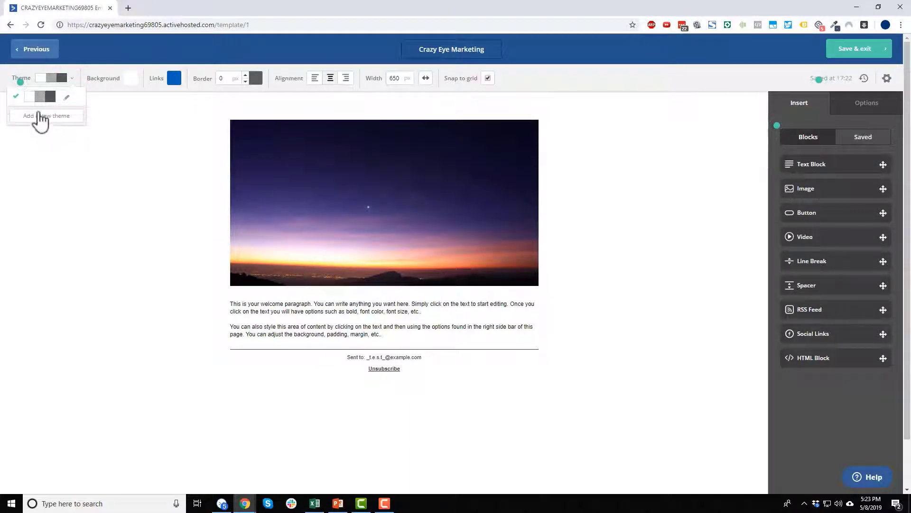
left_click(127, 145)
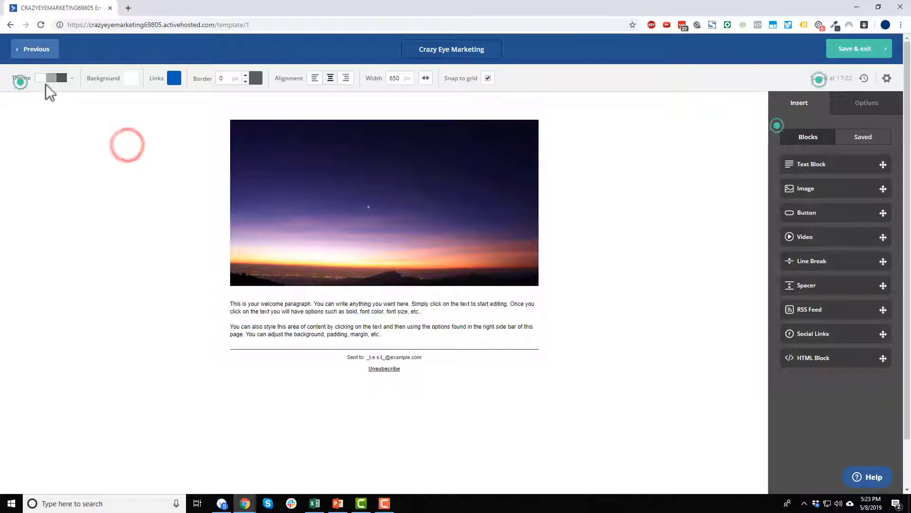
left_click(134, 81)
left_click_drag(112, 118, 41, 91)
left_click(175, 121)
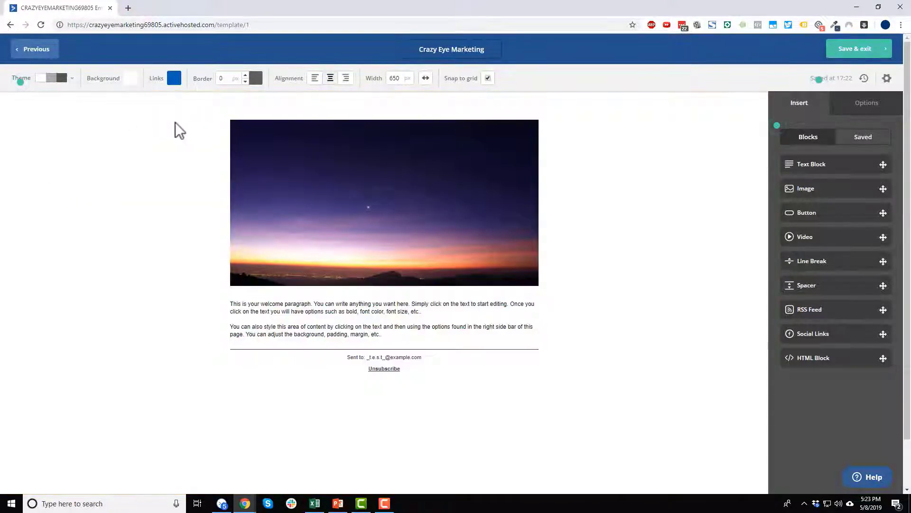
left_click(174, 78)
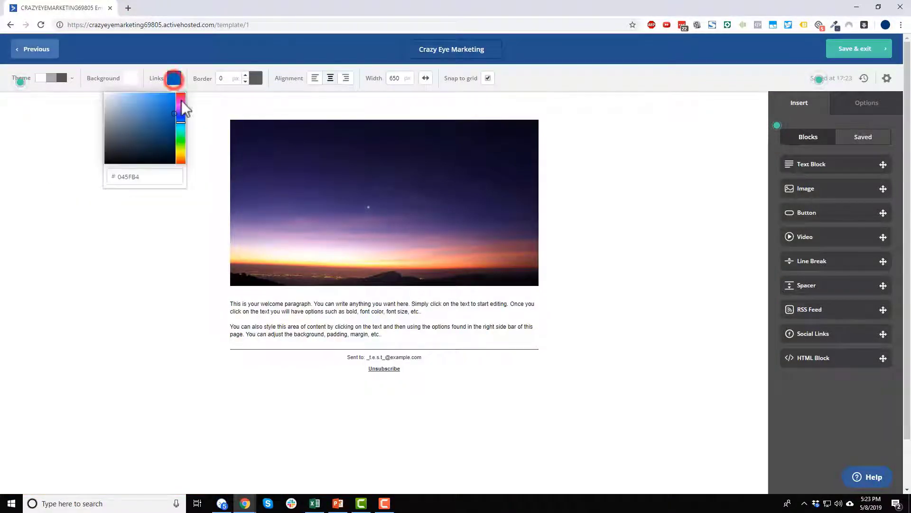
double_click(122, 176)
type("ff3")
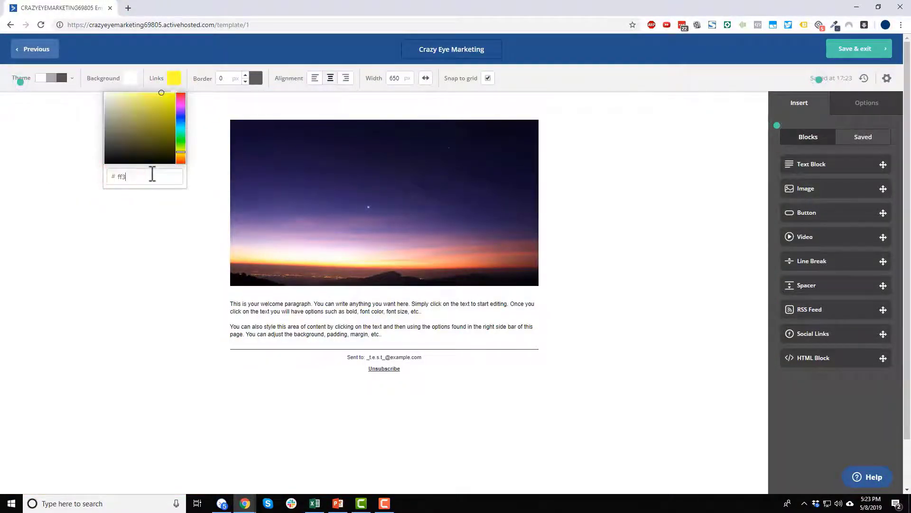
type("c00")
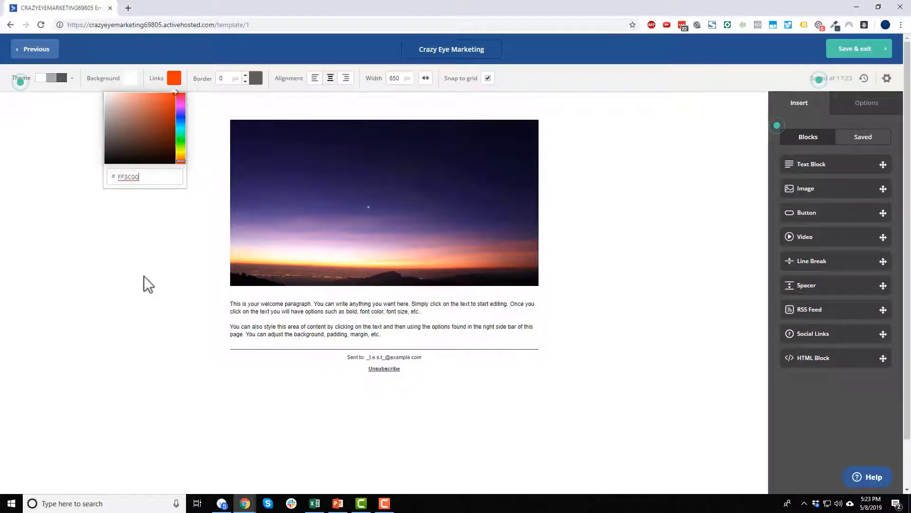
left_click(143, 275)
Try progressively thicker email borders, then thin the border back down.
left_click(246, 75)
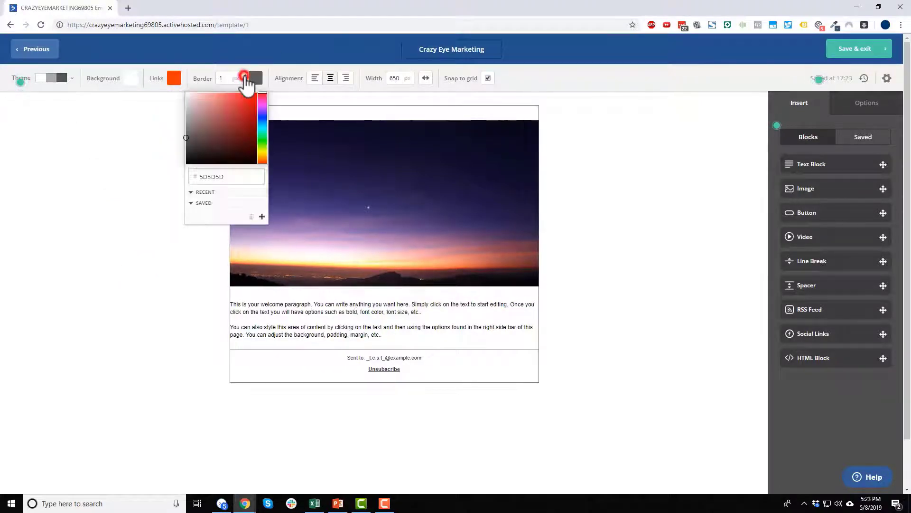
left_click(245, 75)
left_click(245, 75)
left_click(245, 75)
left_click(246, 74)
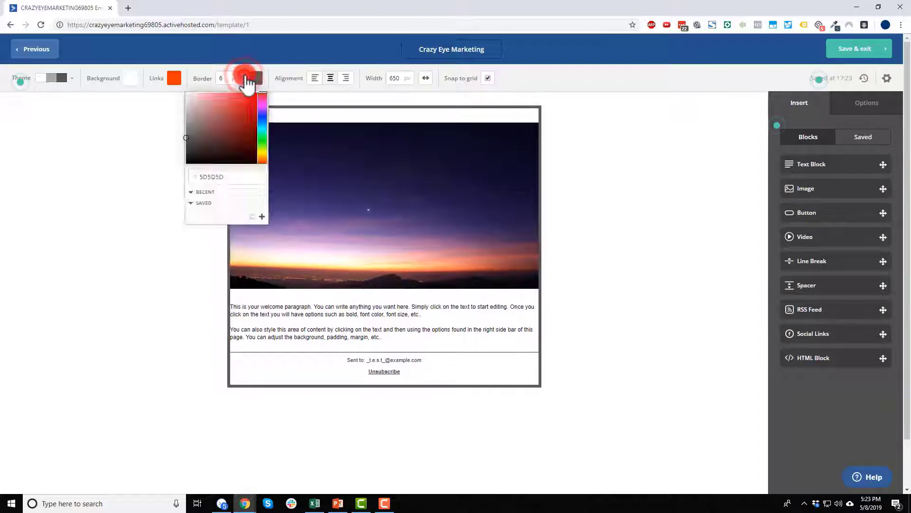
left_click(245, 75)
left_click(245, 75)
left_click(245, 81)
left_click(245, 81)
left_click(245, 81)
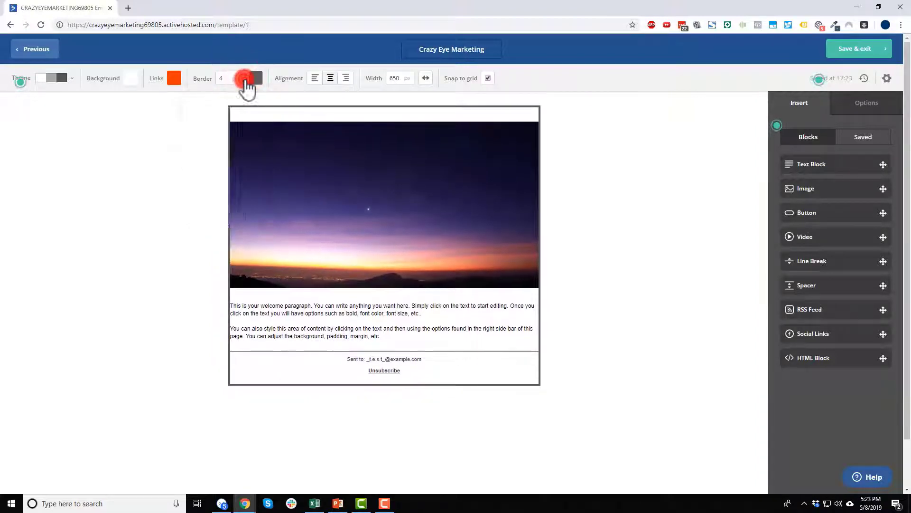
left_click(245, 80)
left_click(245, 80)
left_click(246, 81)
left_click(246, 80)
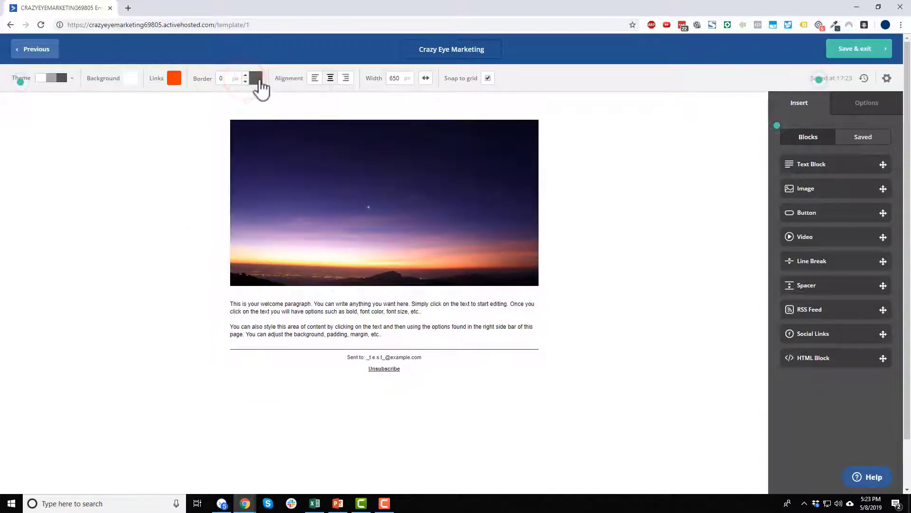
Keep the email centred at 650 px width after trying other alignments, and toggle snap to grid.
left_click(314, 78)
left_click(331, 78)
left_click(345, 77)
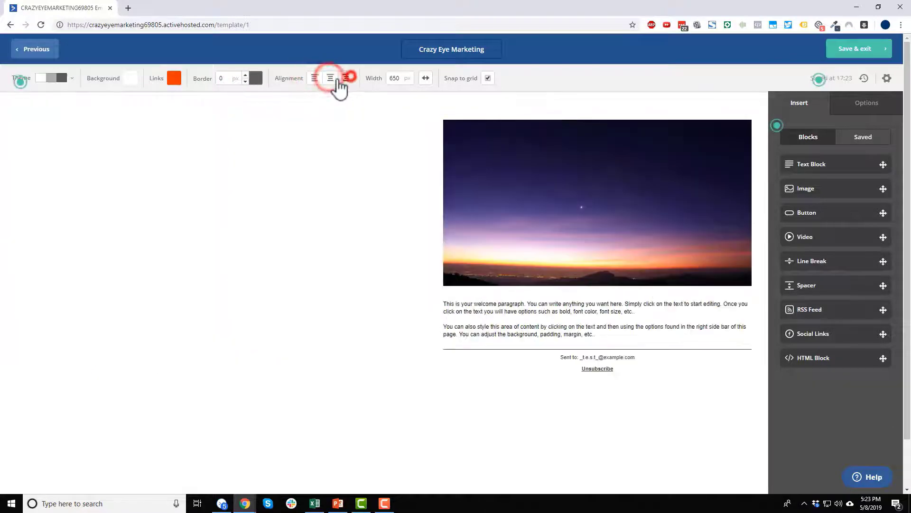
left_click(331, 79)
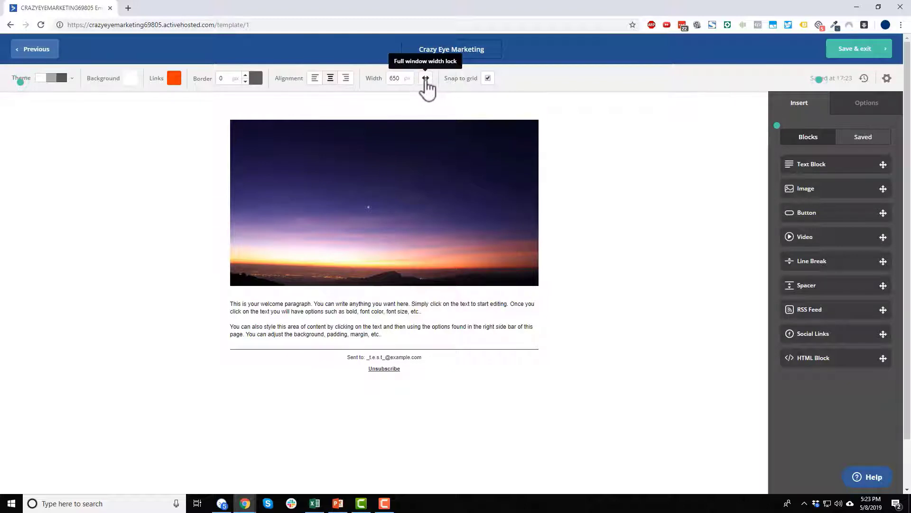
left_click(425, 79)
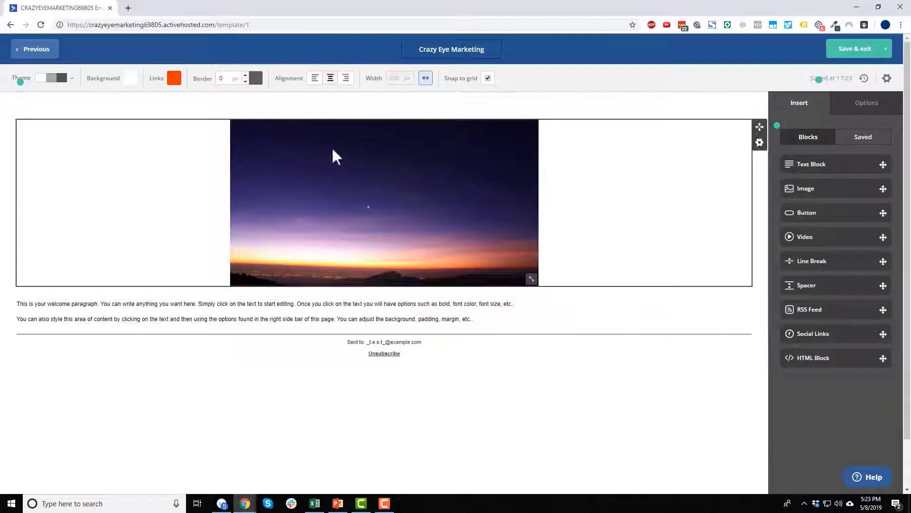
left_click(425, 78)
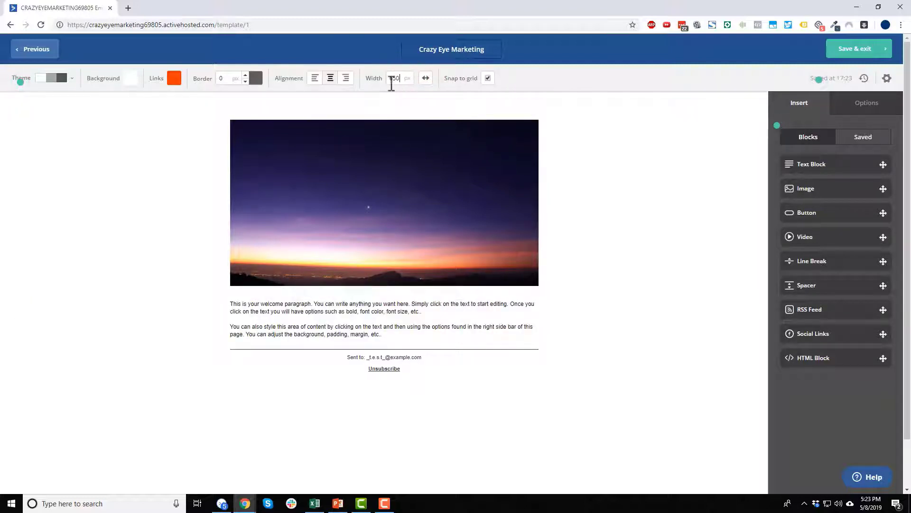
left_click(389, 83)
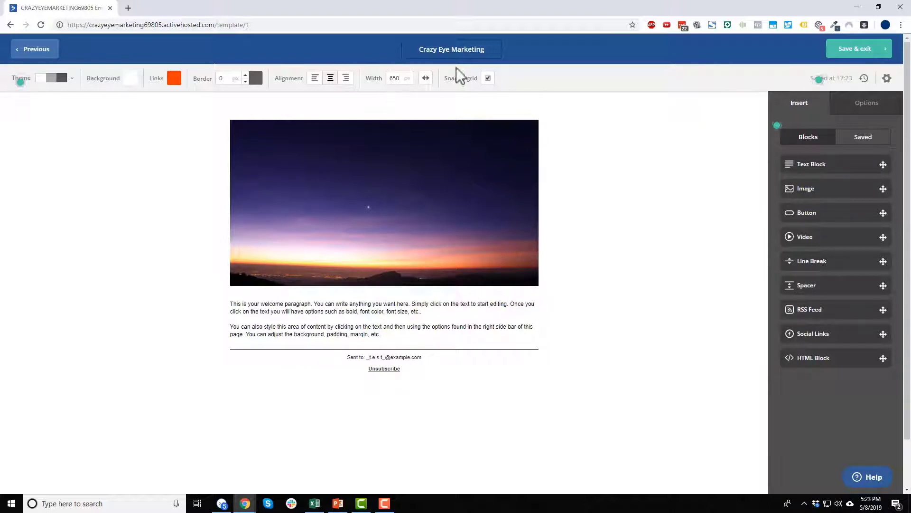
left_click(487, 80)
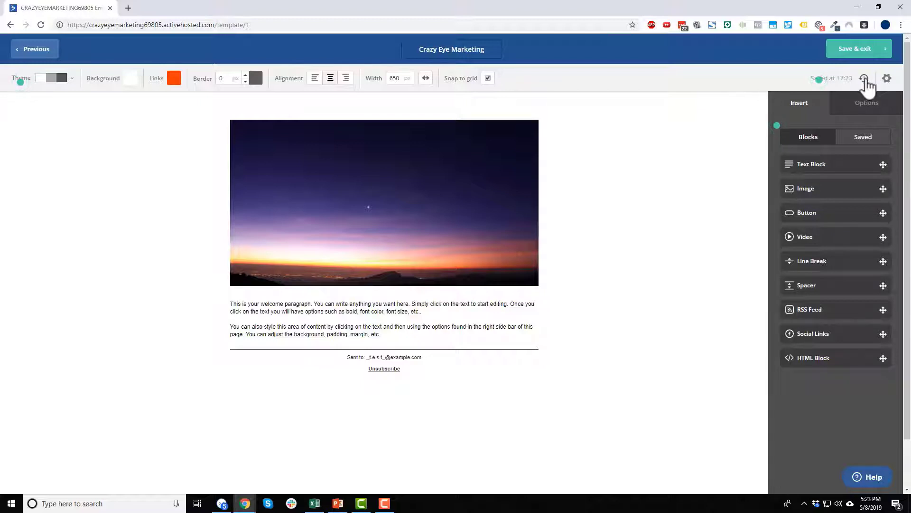
left_click(863, 79)
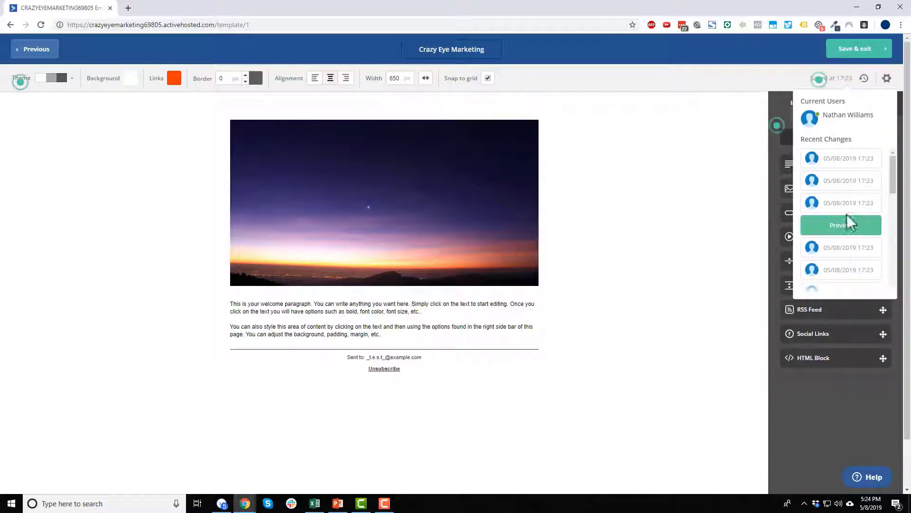
mouse_move(821, 185)
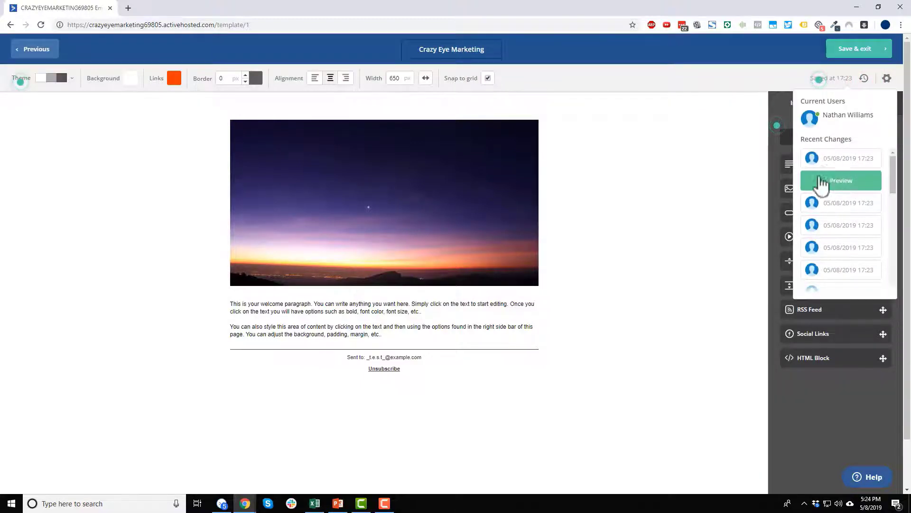
left_click(706, 156)
left_click(885, 80)
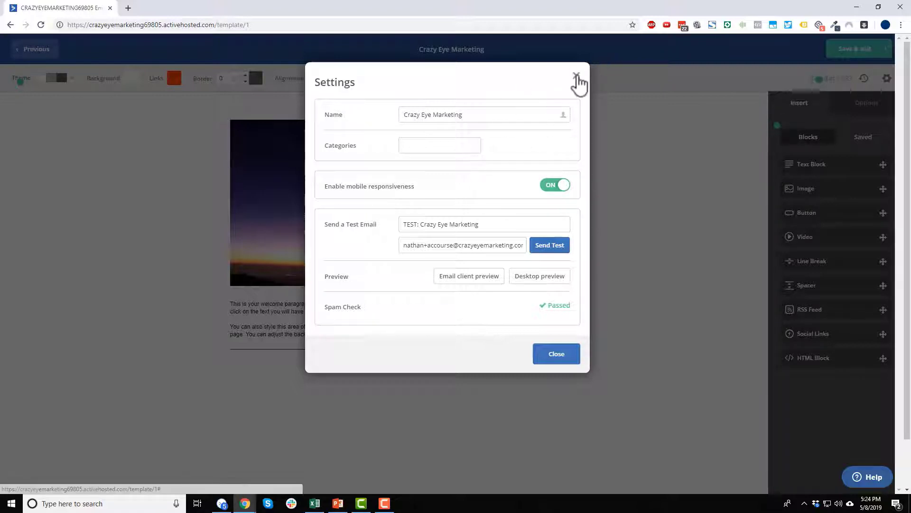
left_click(577, 77)
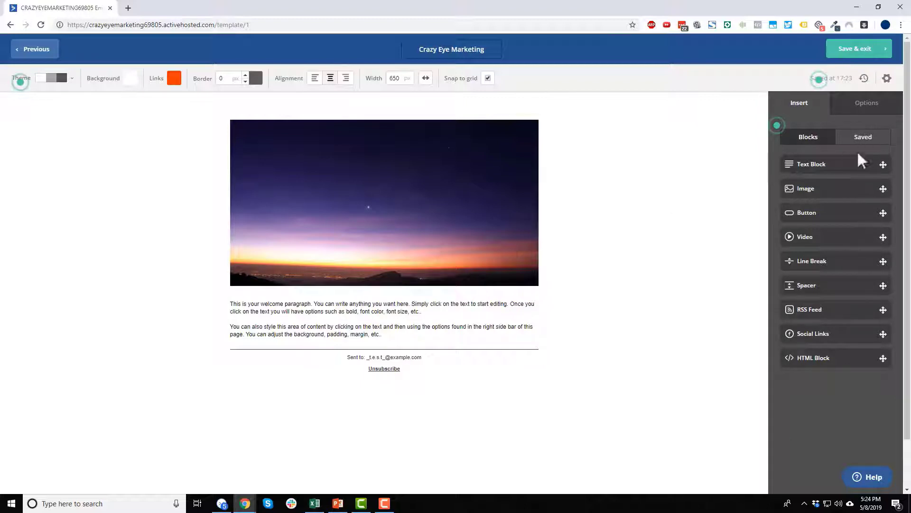
Add a text block, an image block above the sunset image, and a Click here button.
left_click_drag(836, 168, 385, 298)
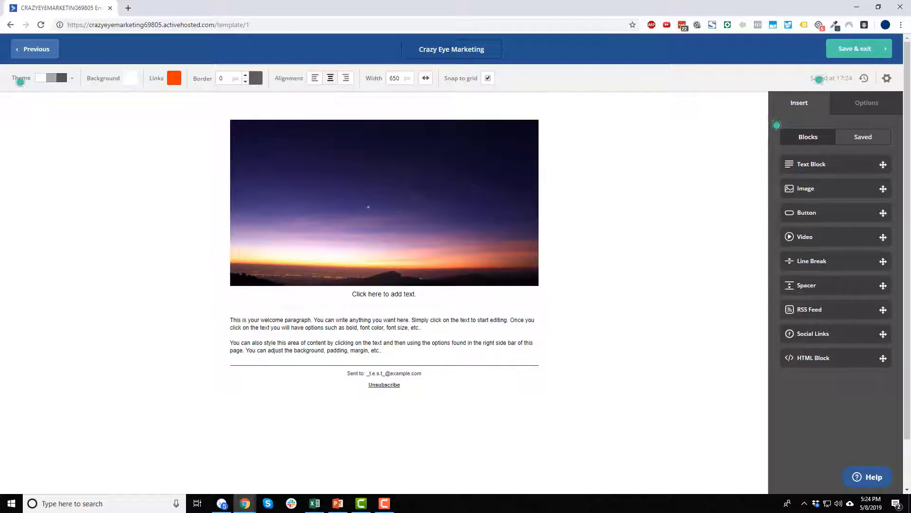
left_click_drag(872, 190, 406, 127)
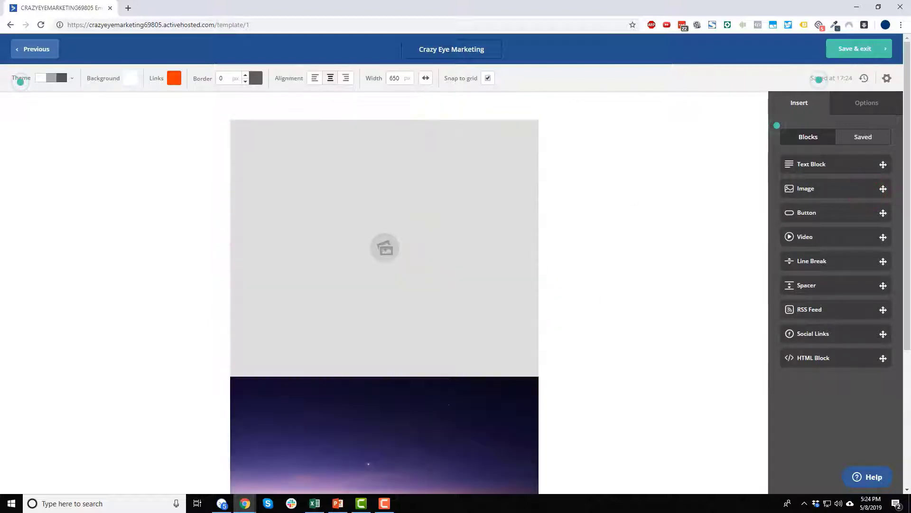
left_click_drag(822, 216, 381, 392)
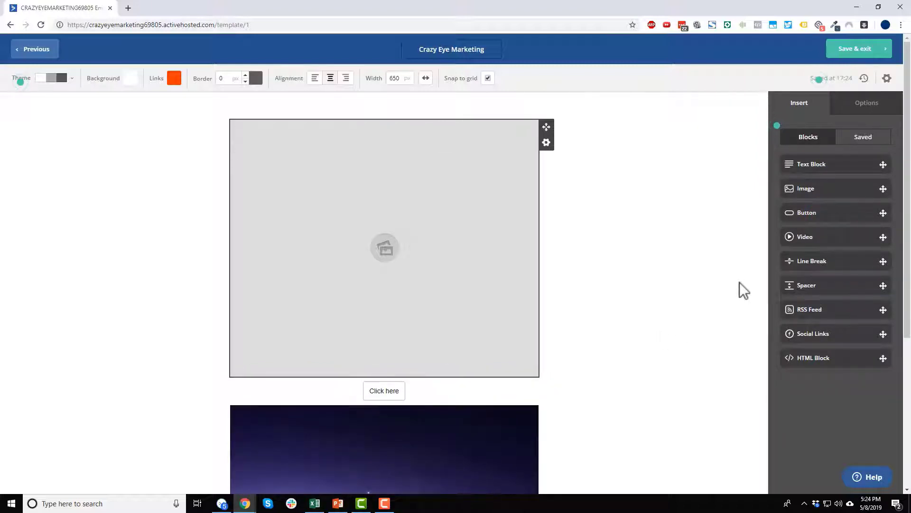
scroll(692, 257, "down", 1)
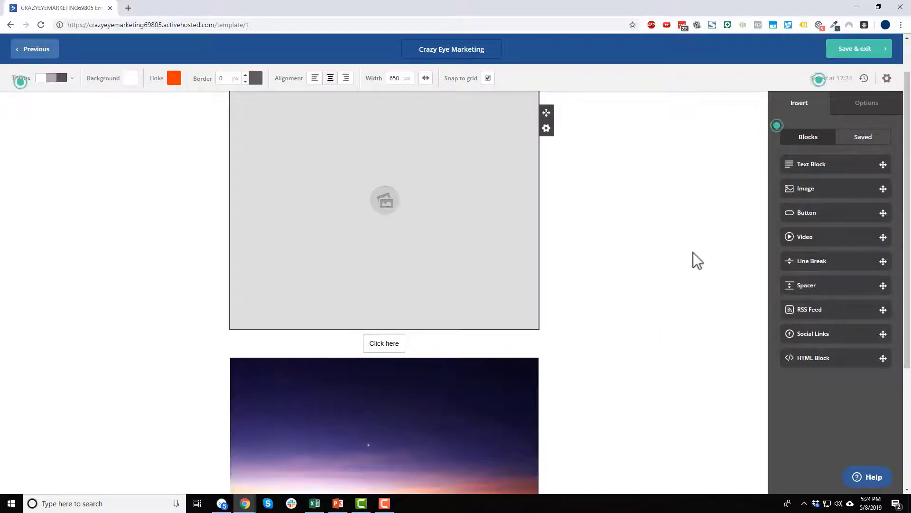
scroll(692, 259, "up", 1)
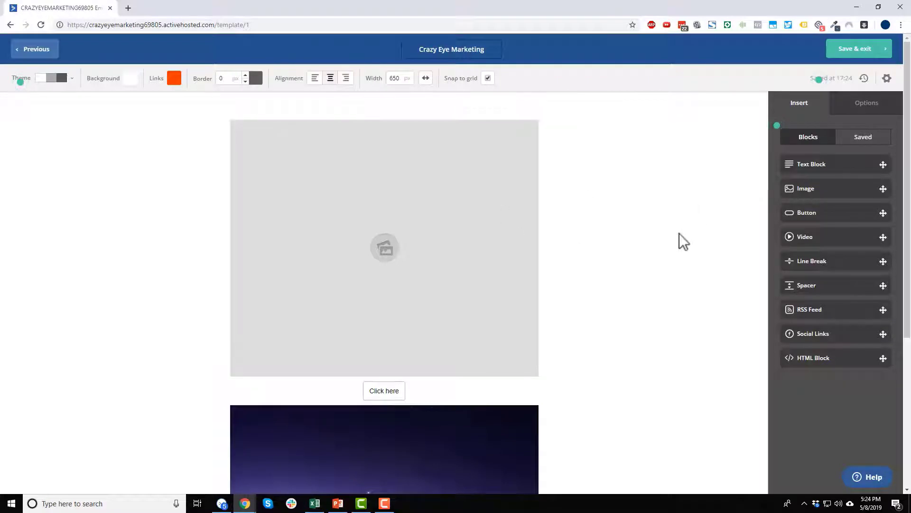
Dismiss the image manager for the empty image block and select the Click here button.
left_click(397, 211)
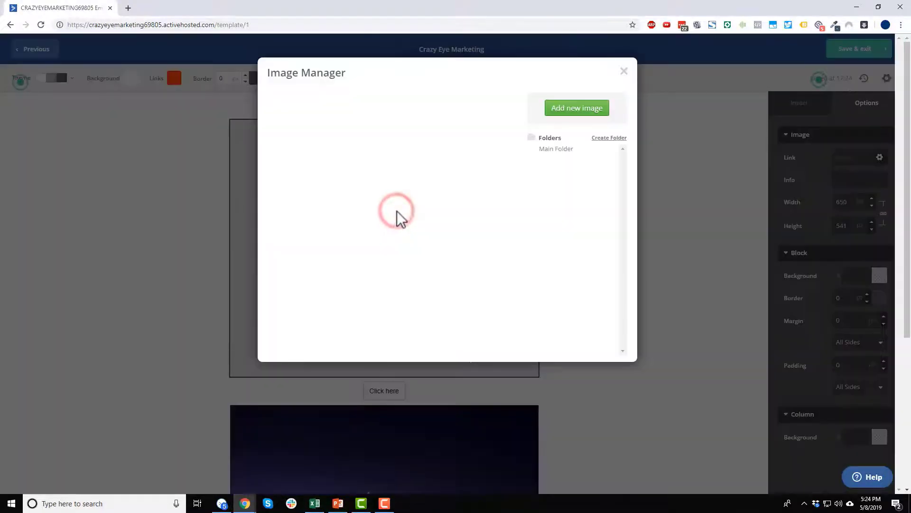
left_click(624, 71)
scroll(443, 293, "down", 2)
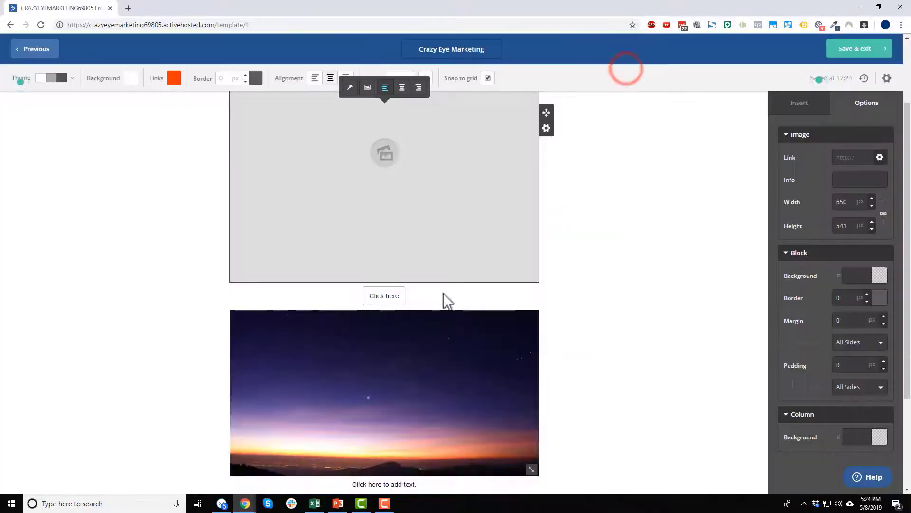
left_click(445, 295)
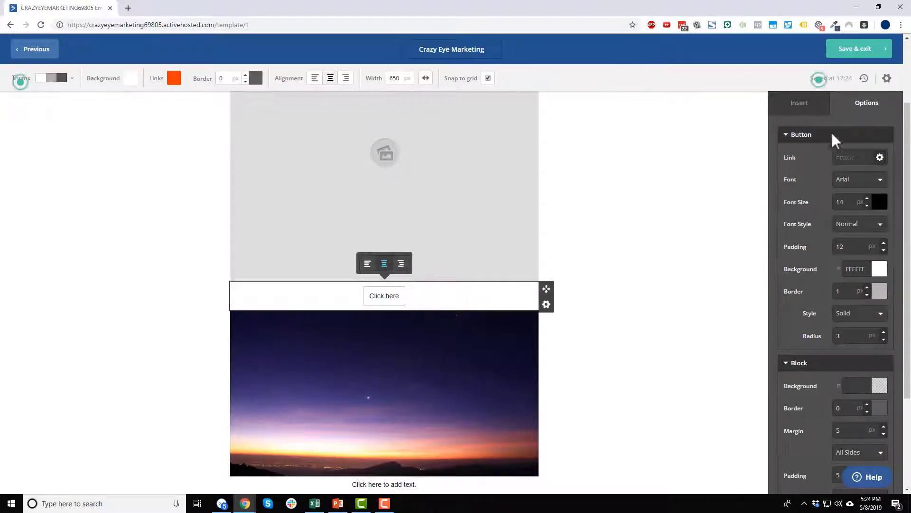
Increase the Click here button's font size to 17 px.
left_click(815, 104)
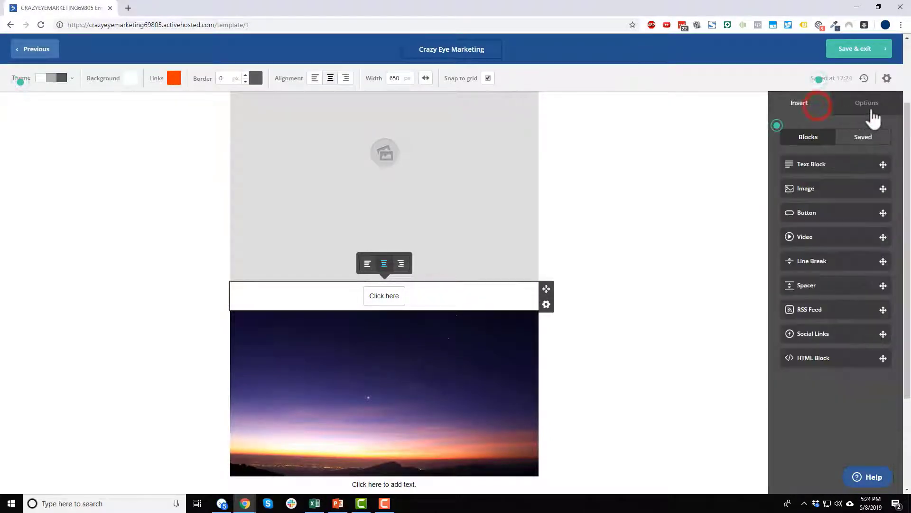
left_click(870, 107)
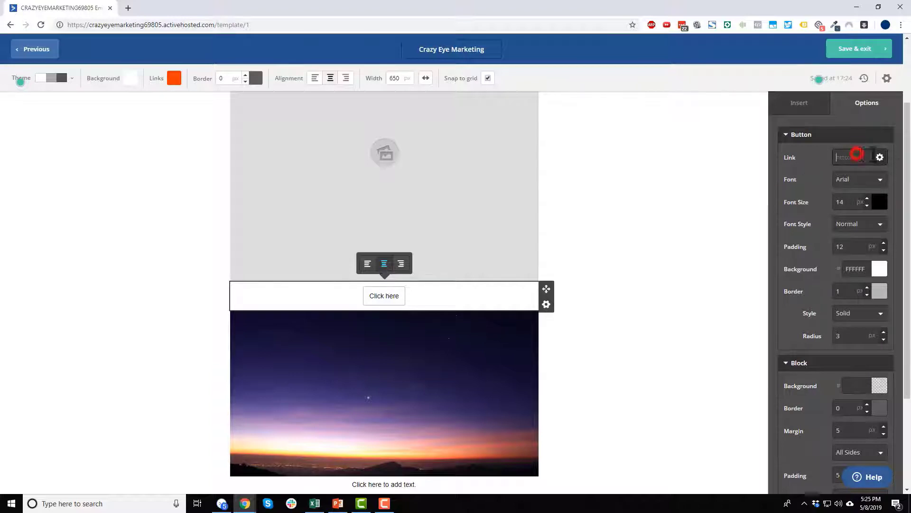
left_click(867, 199)
left_click(867, 199)
left_click(867, 199)
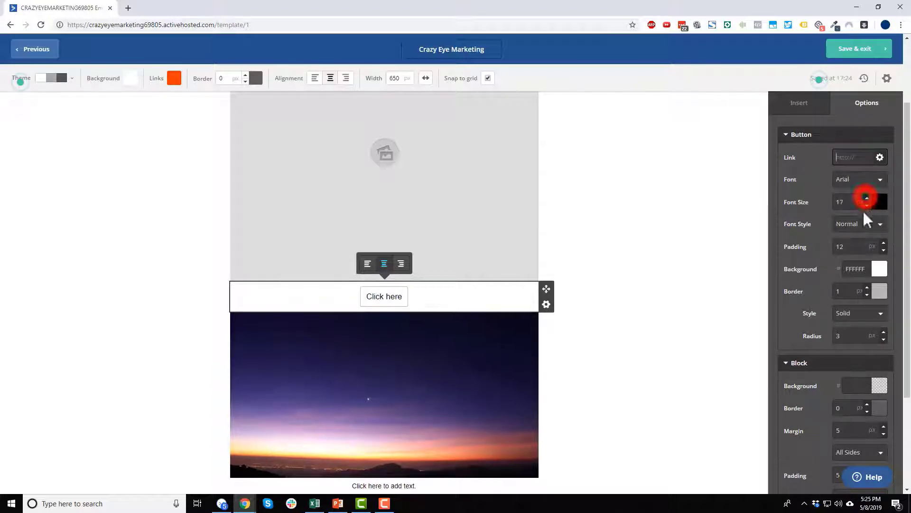
scroll(804, 258, "down", 2)
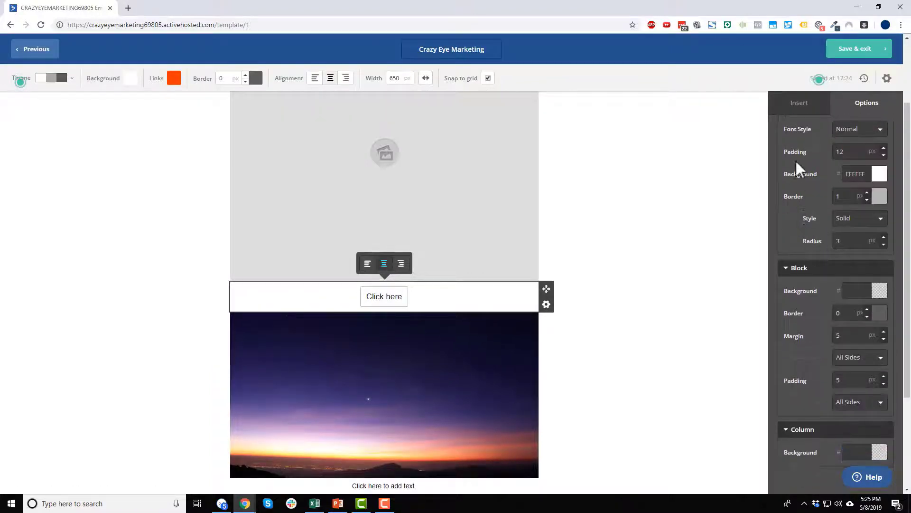
Give the button a red BD0202 background instead of the trial grey.
left_click(877, 176)
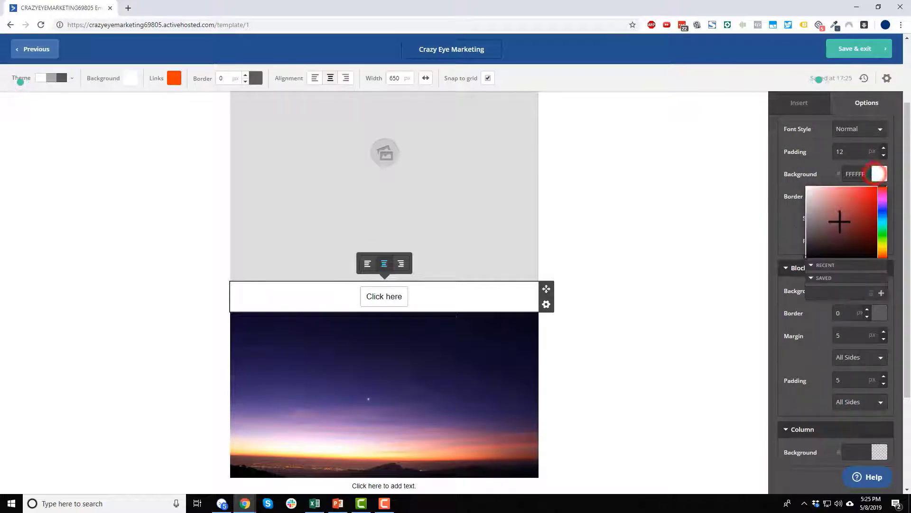
left_click(838, 218)
left_click(773, 229)
left_click(879, 174)
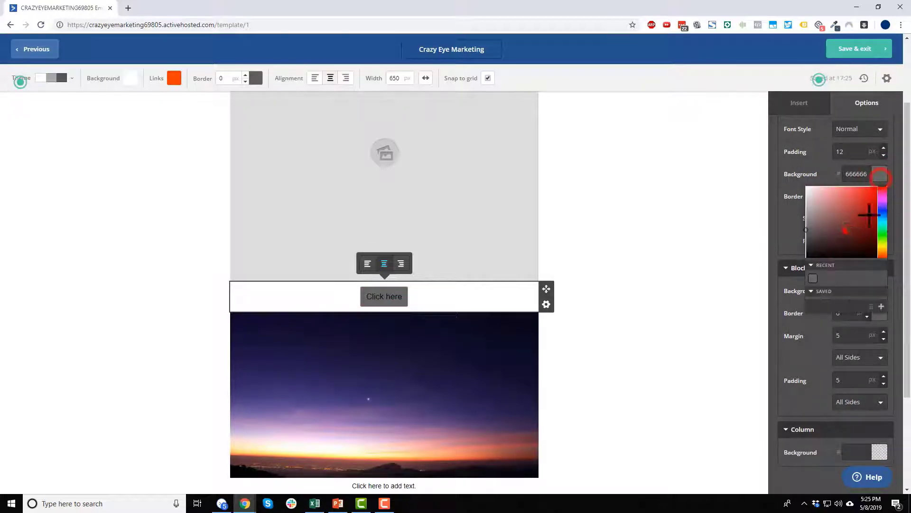
left_click(844, 231)
scroll(844, 203, "down", 3)
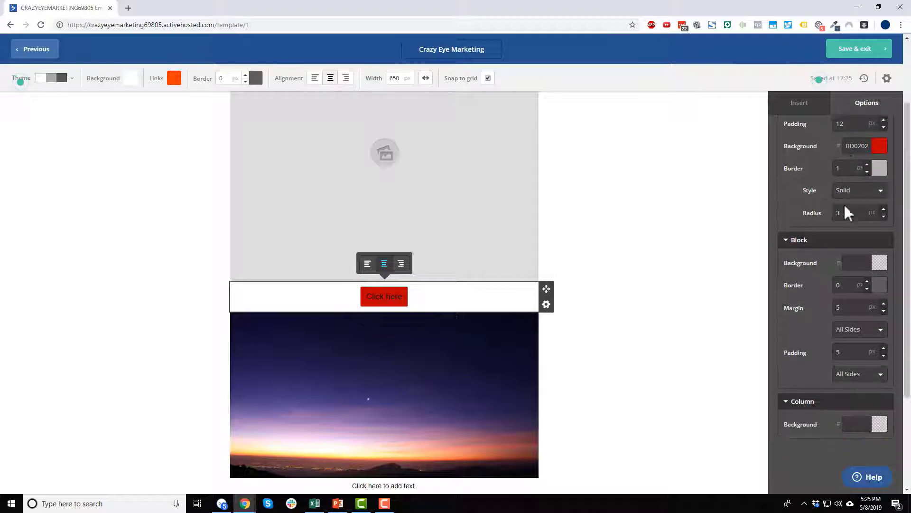
scroll(724, 294, "up", 1)
left_click(676, 328)
scroll(666, 328, "down", 2)
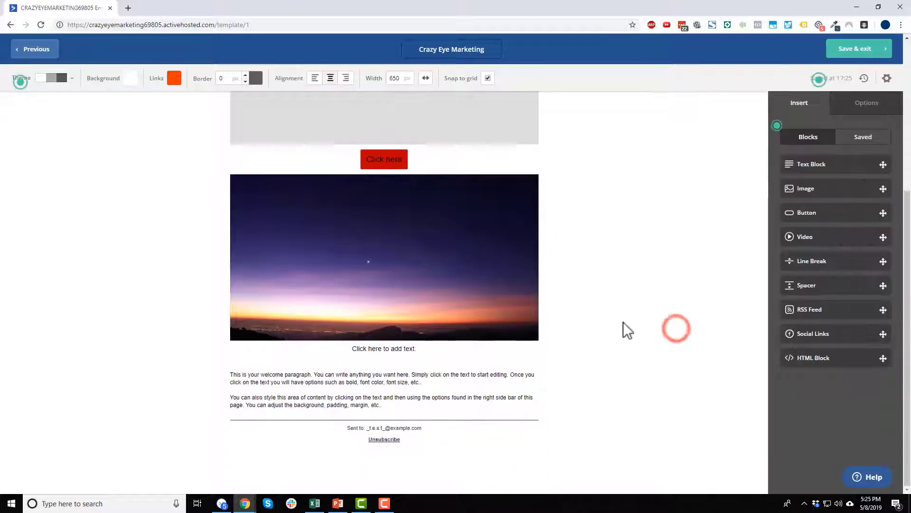
left_click(442, 349)
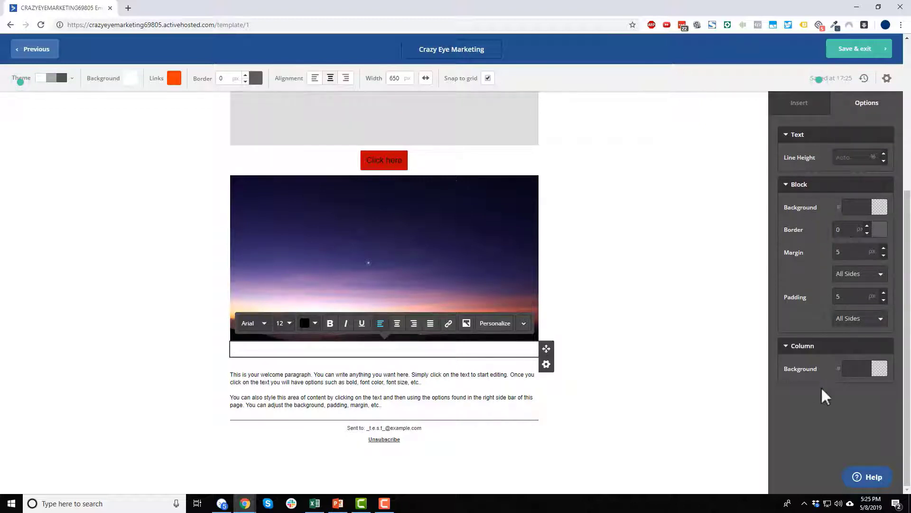
Open the top image placeholder's Options without choosing an image and click into its Info field.
left_click(636, 209)
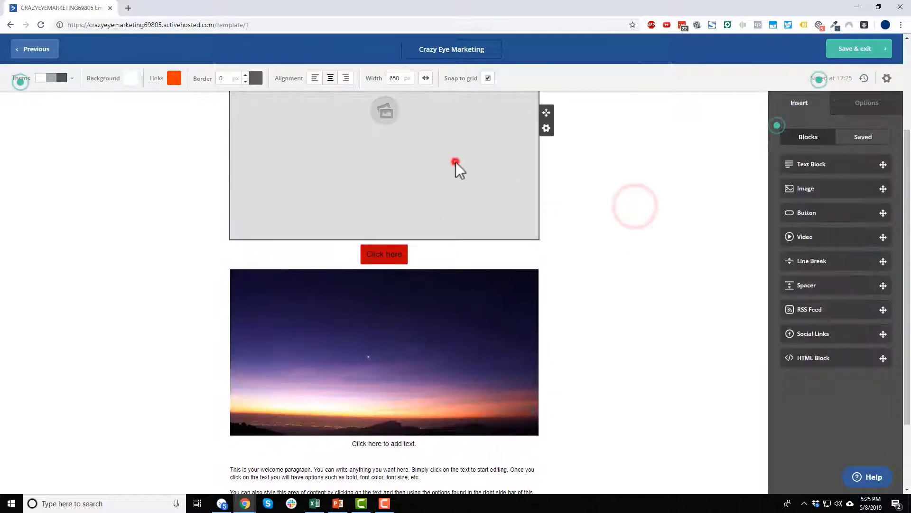
left_click(455, 163)
left_click(625, 71)
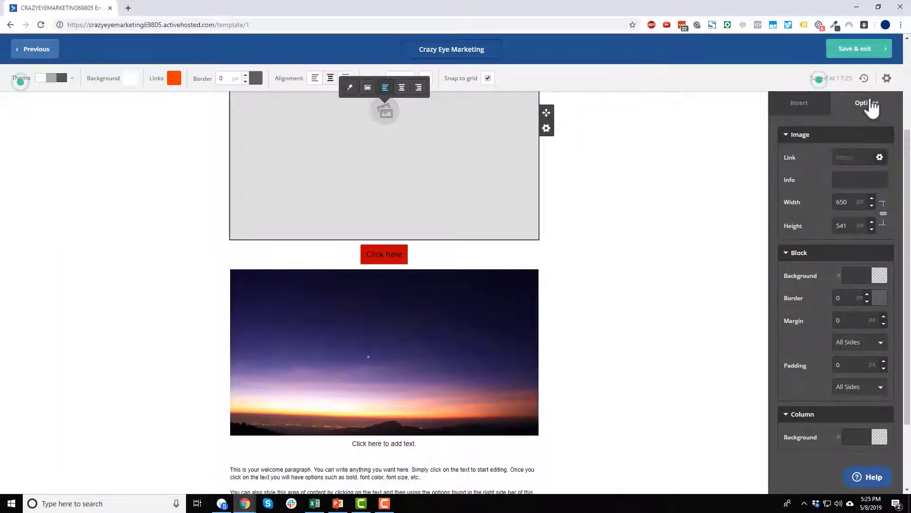
left_click(857, 180)
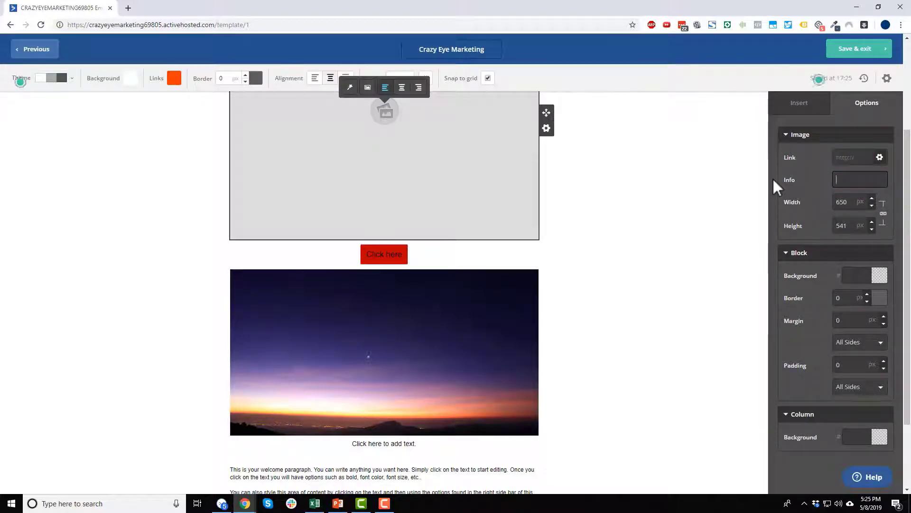
scroll(608, 257, "up", 3)
scroll(617, 270, "down", 3)
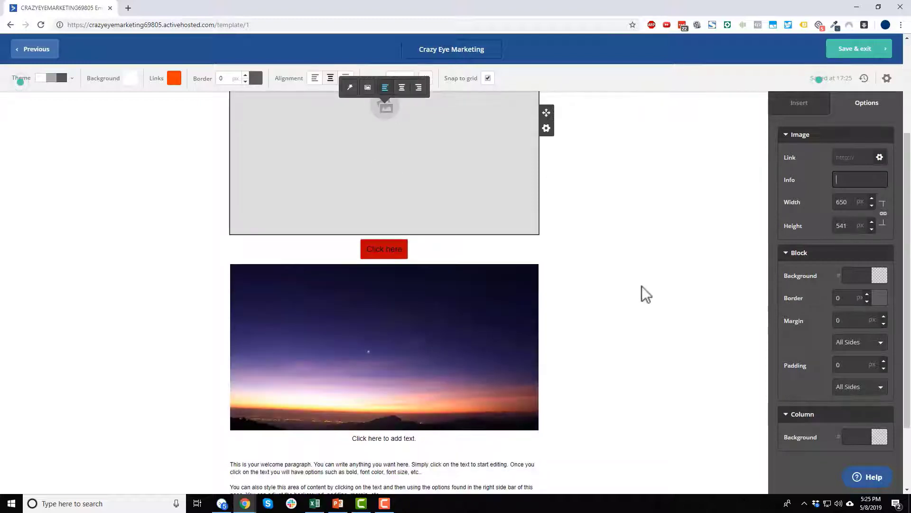
scroll(641, 283, "up", 3)
Upload the Crazy Eye Marketing logo into the top image block, 80 px tall, centred.
left_click(656, 241)
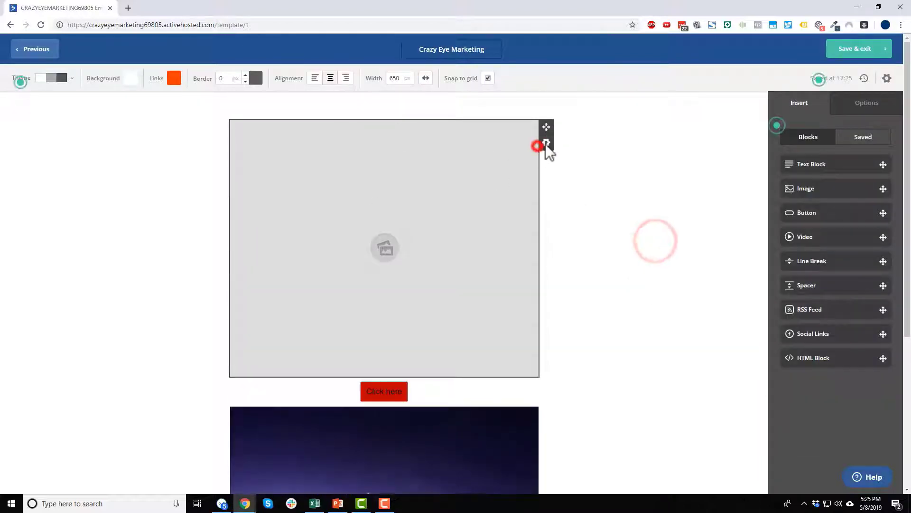
left_click(546, 143)
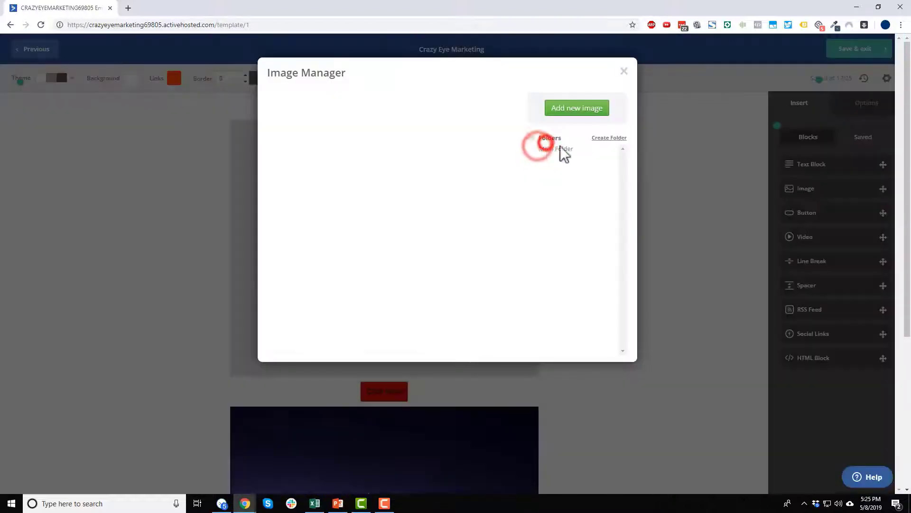
left_click(590, 114)
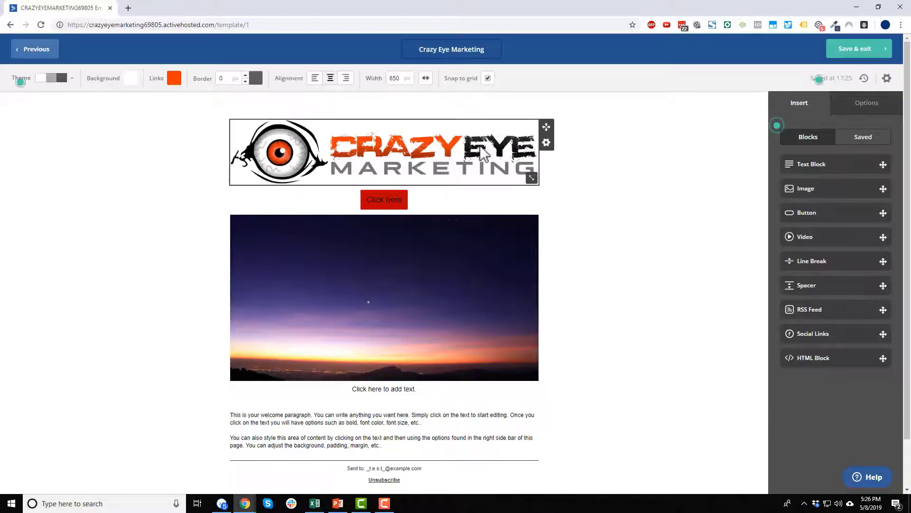
left_click(479, 145)
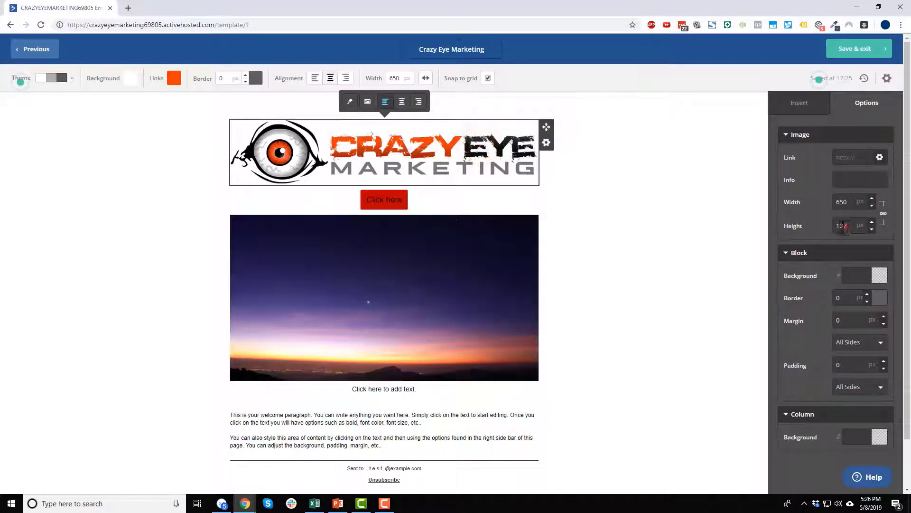
type("80")
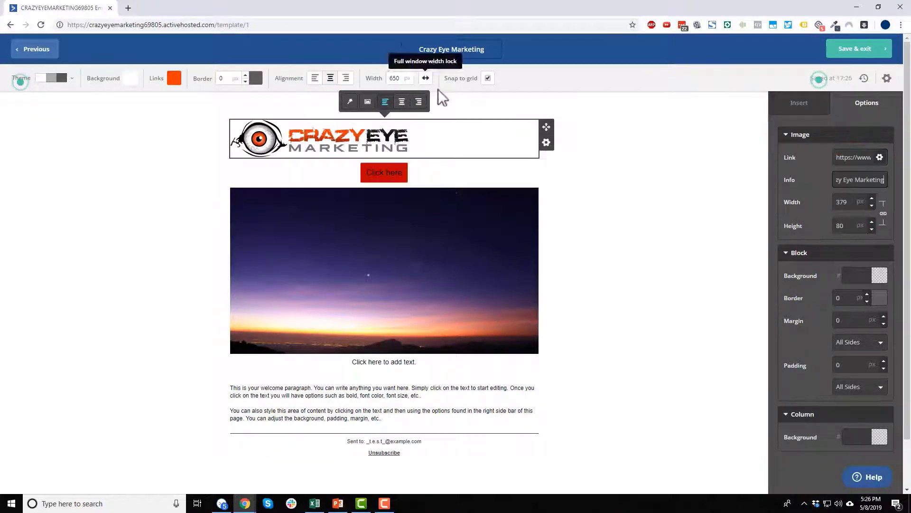
left_click(404, 100)
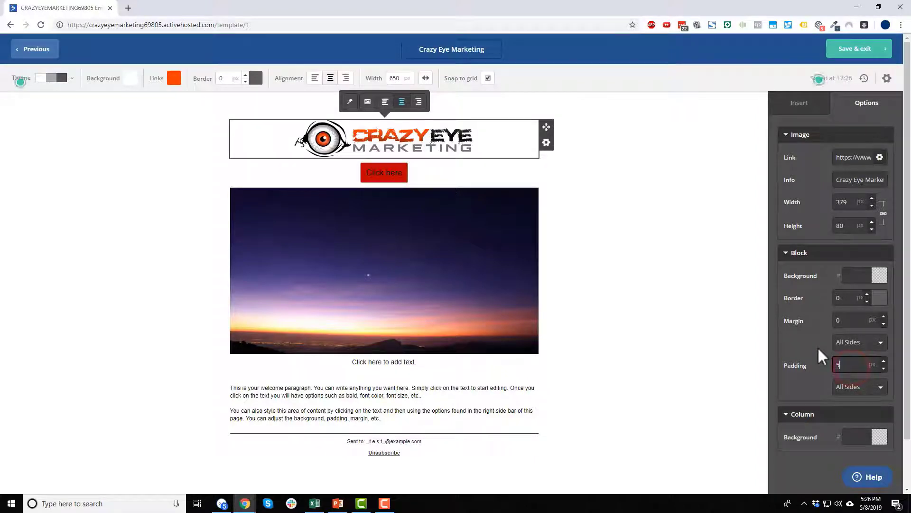
left_click(698, 307)
Move the welcome paragraph directly below the logo and enlarge its text to 16 px.
scroll(423, 351, "down", 1)
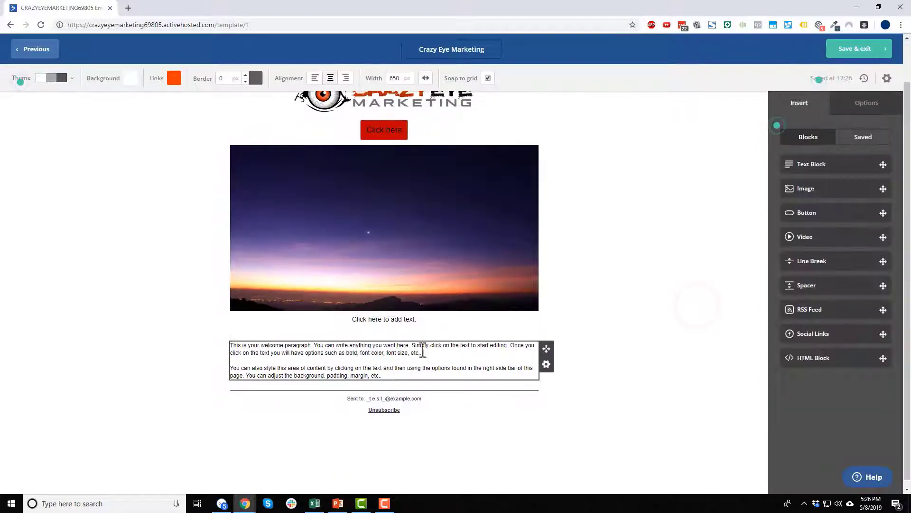
left_click_drag(544, 347, 430, 120)
left_click(414, 185)
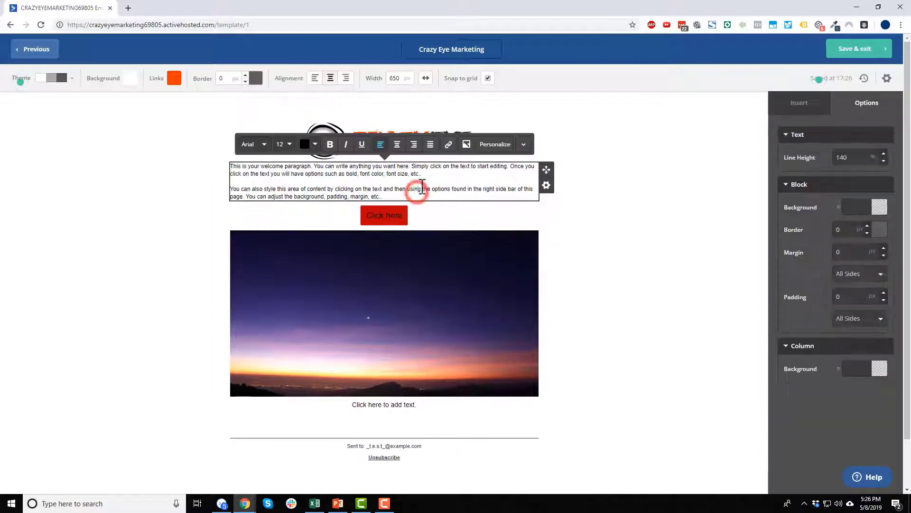
key("ctrl+a")
left_click(290, 144)
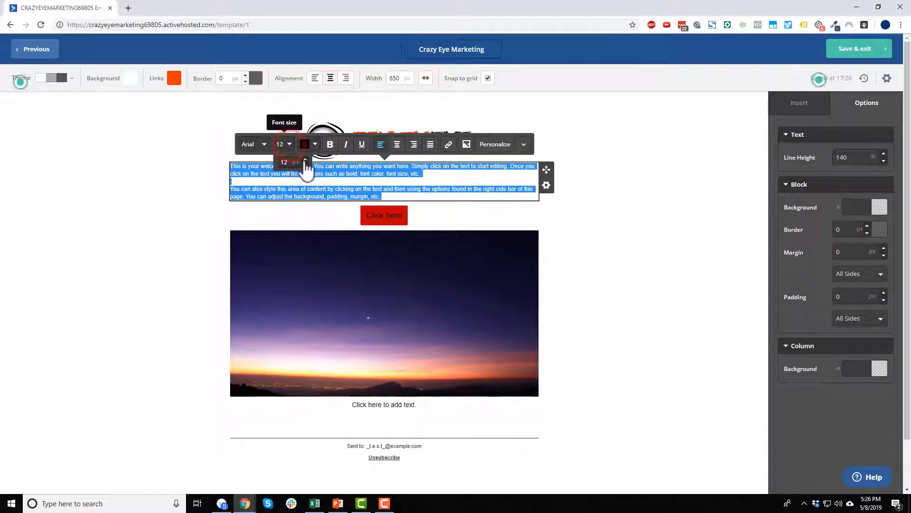
left_click(304, 161)
left_click(304, 160)
left_click(304, 160)
left_click(305, 161)
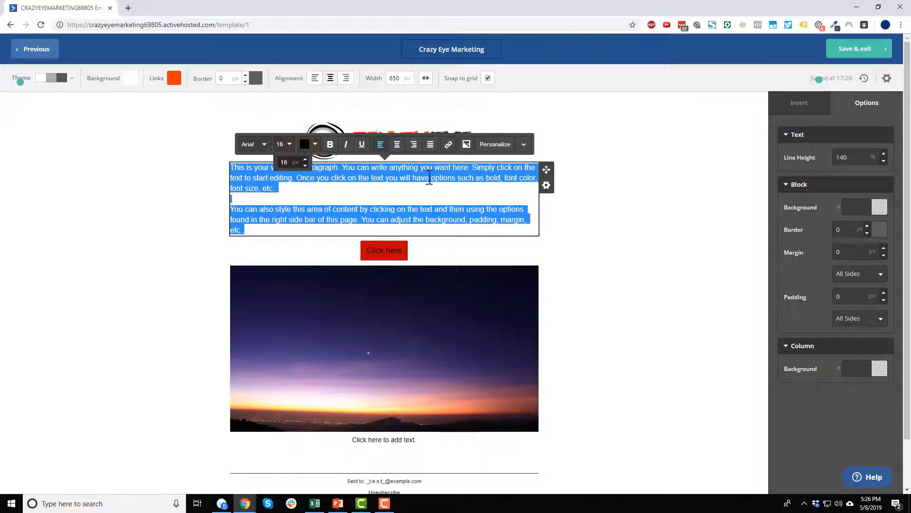
left_click(858, 158)
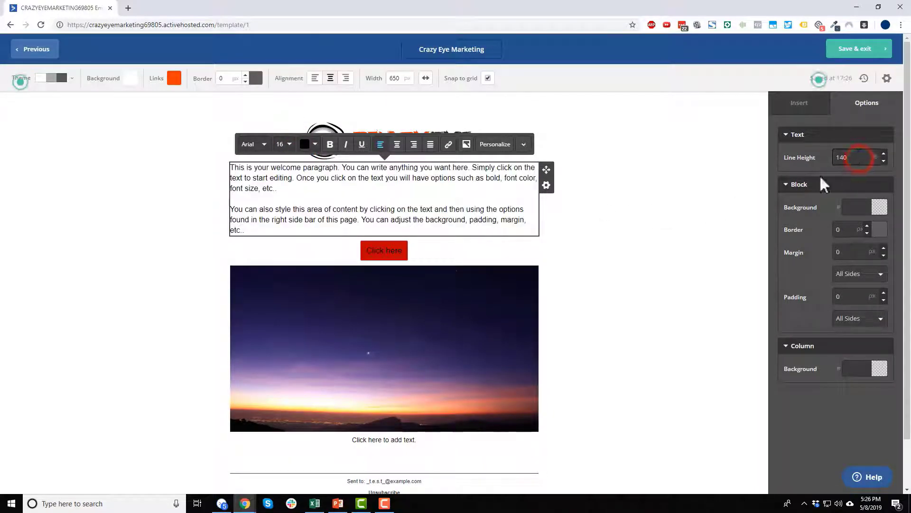
left_click(702, 210)
left_click(405, 187)
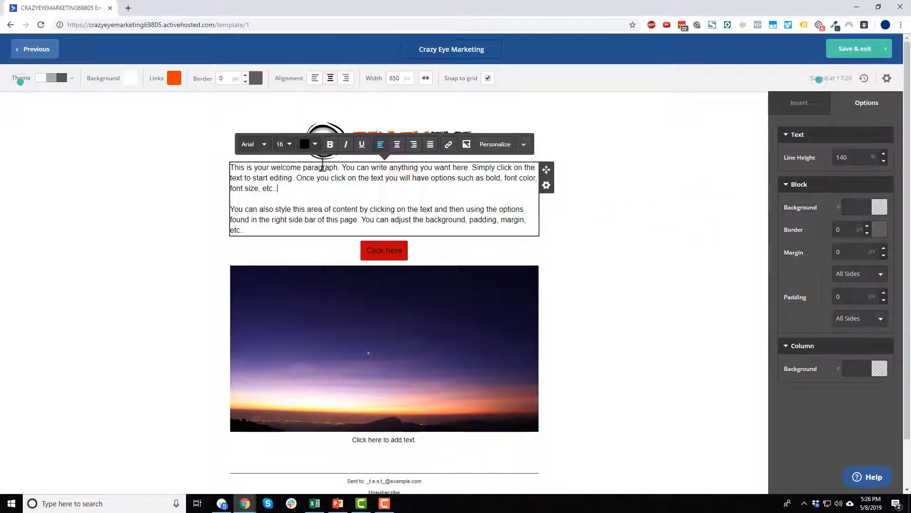
key("ctrl+a")
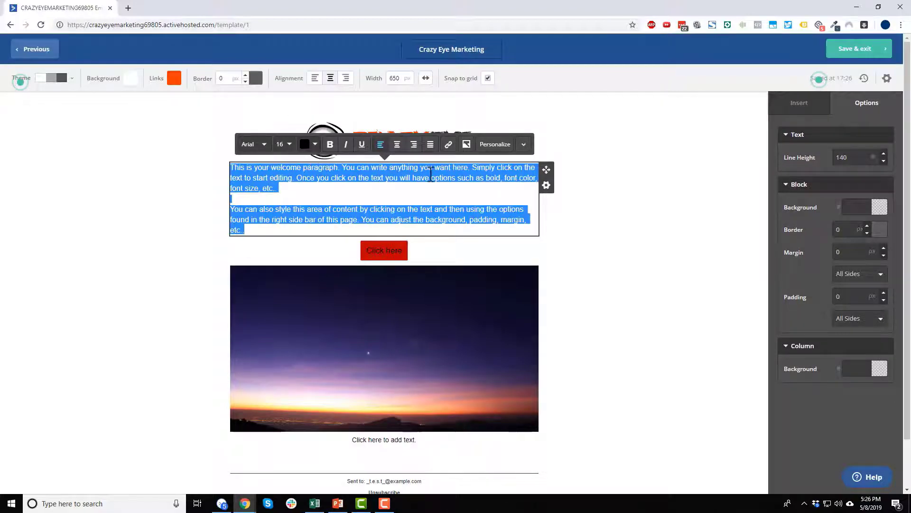
left_click(607, 226)
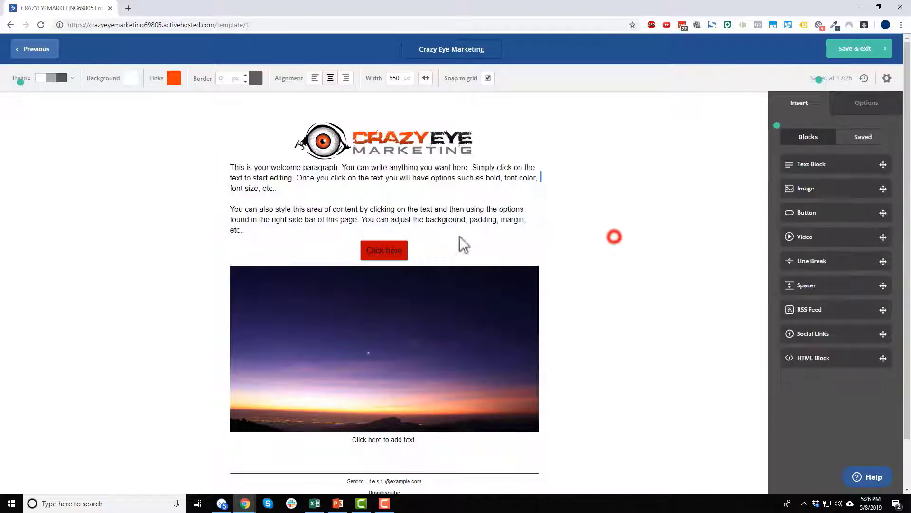
Apply Courier New to the text from 'Once' to the paragraph end, keeping it left-aligned.
left_click(363, 189)
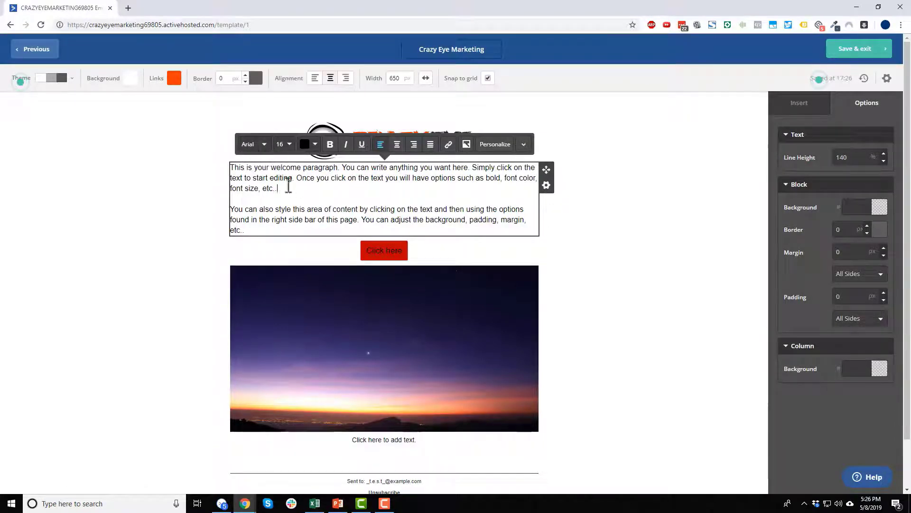
left_click_drag(296, 178, 291, 189)
left_click(254, 144)
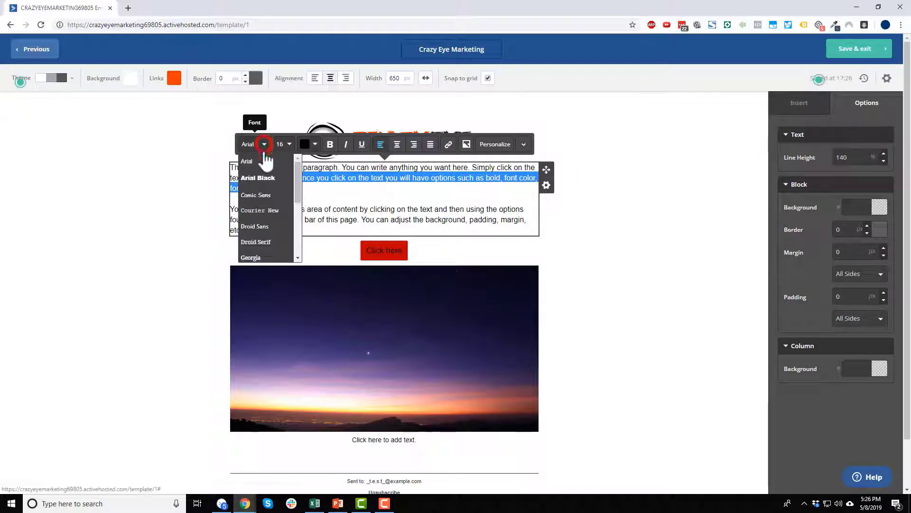
left_click(260, 210)
left_click(293, 144)
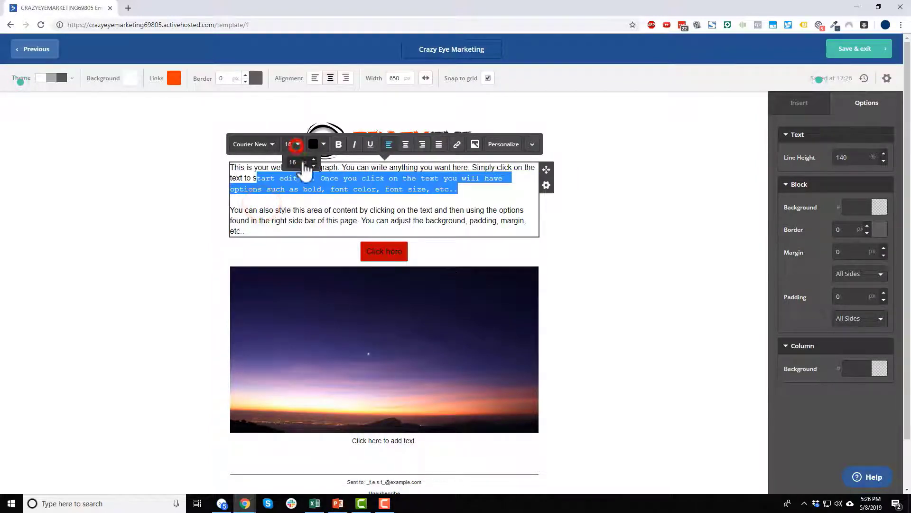
left_click(357, 170)
left_click(334, 192)
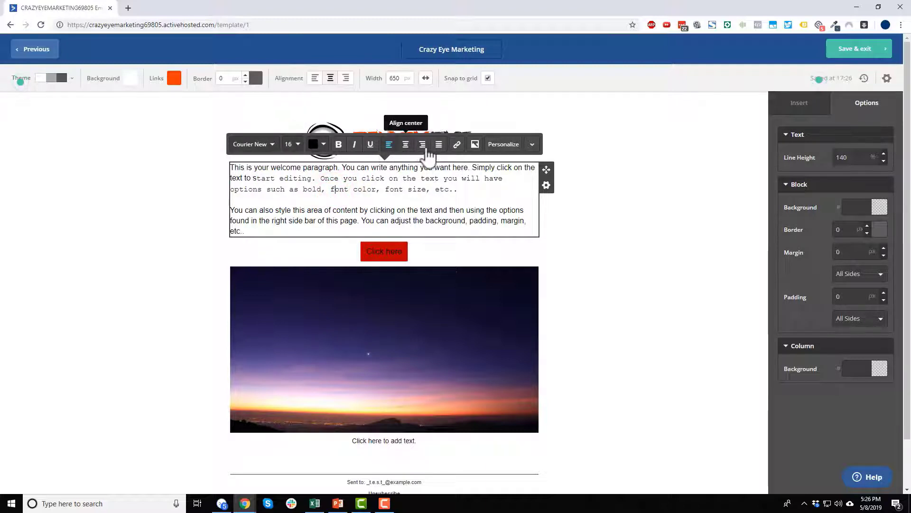
left_click(420, 144)
left_click(389, 144)
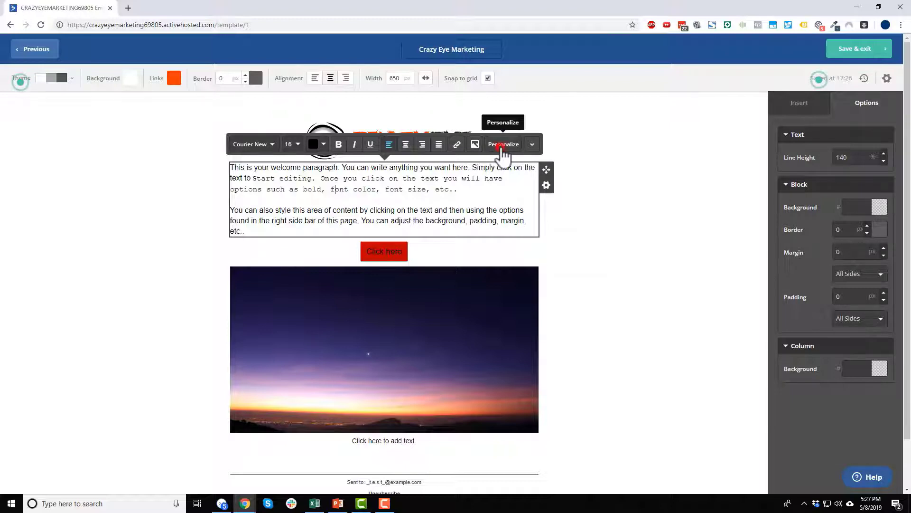
left_click(502, 147)
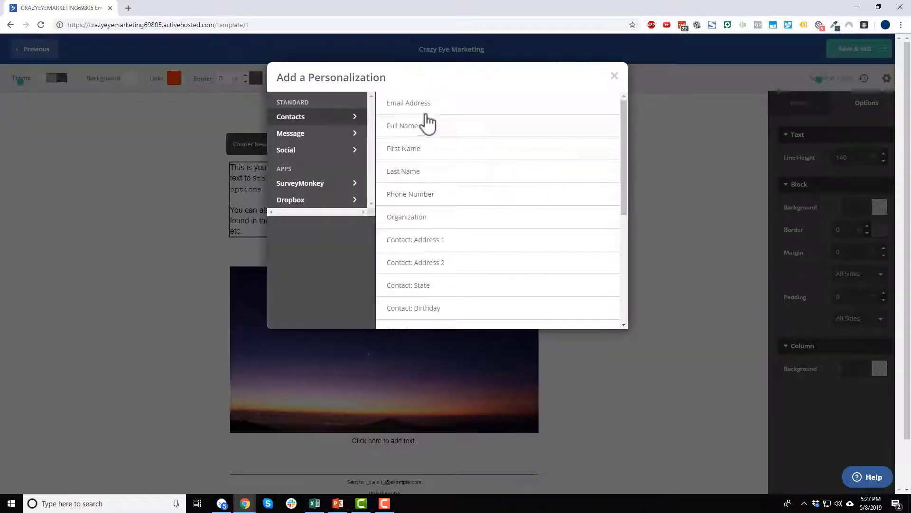
scroll(437, 206, "down", 3)
scroll(464, 241, "down", 3)
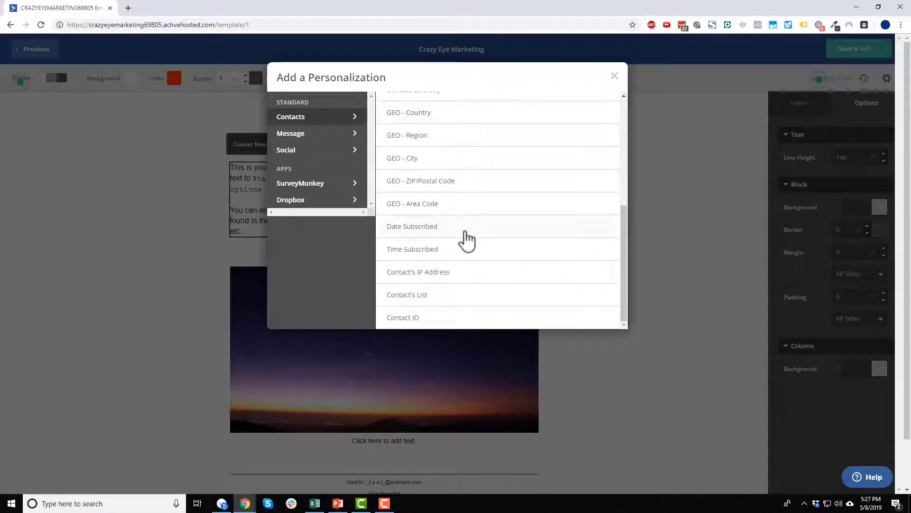
scroll(465, 240, "up", 5)
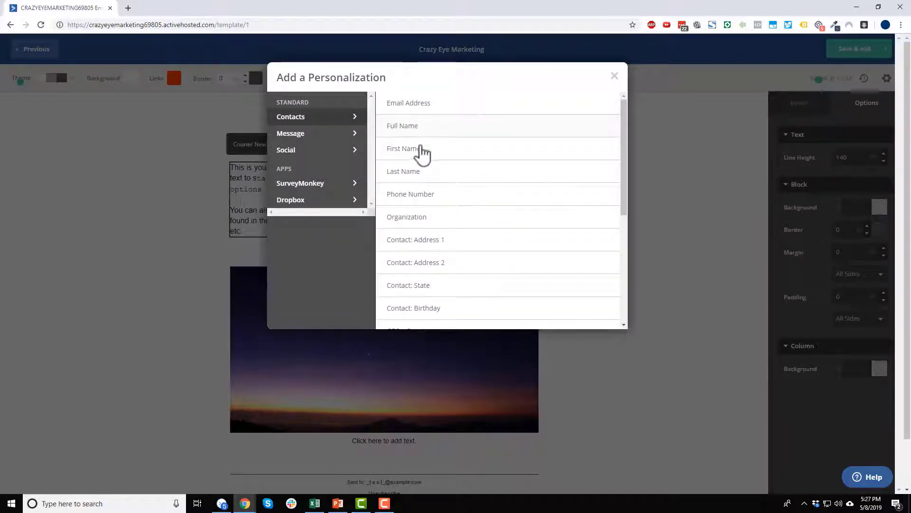
scroll(437, 161, "down", 4)
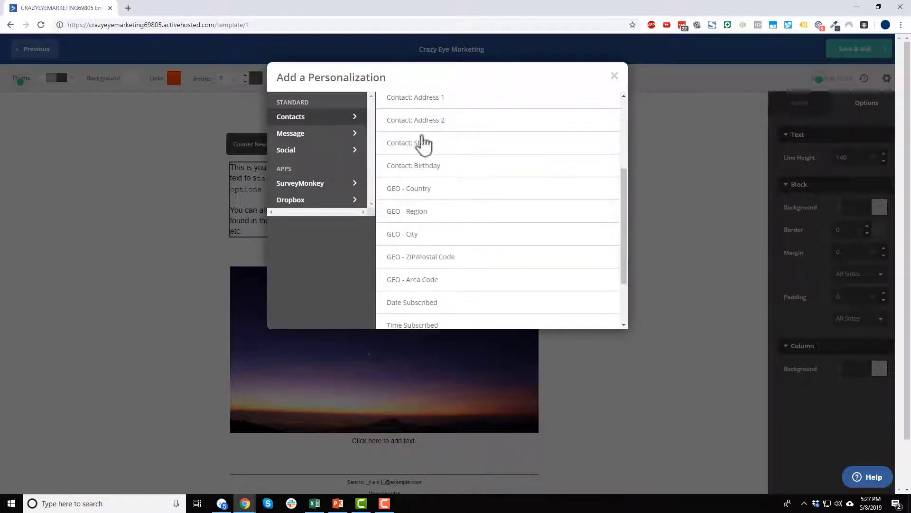
scroll(420, 145, "up", 1)
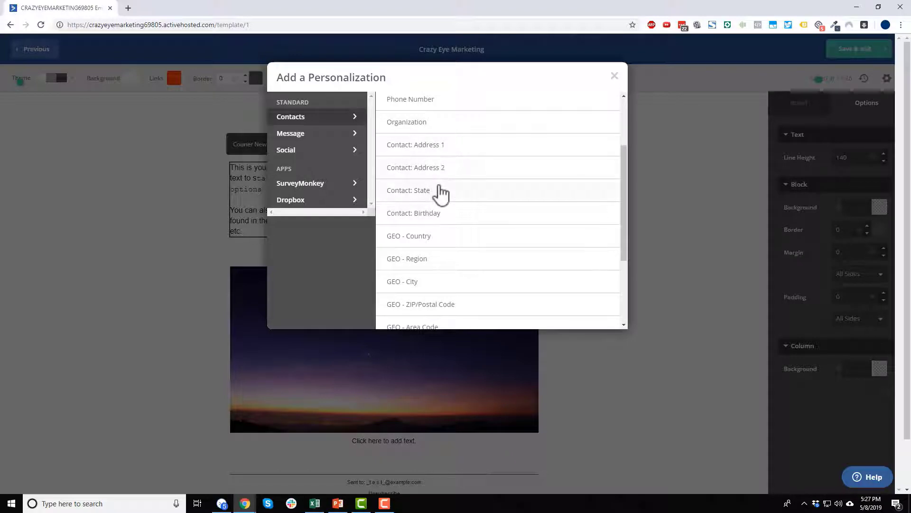
scroll(432, 153, "down", 2)
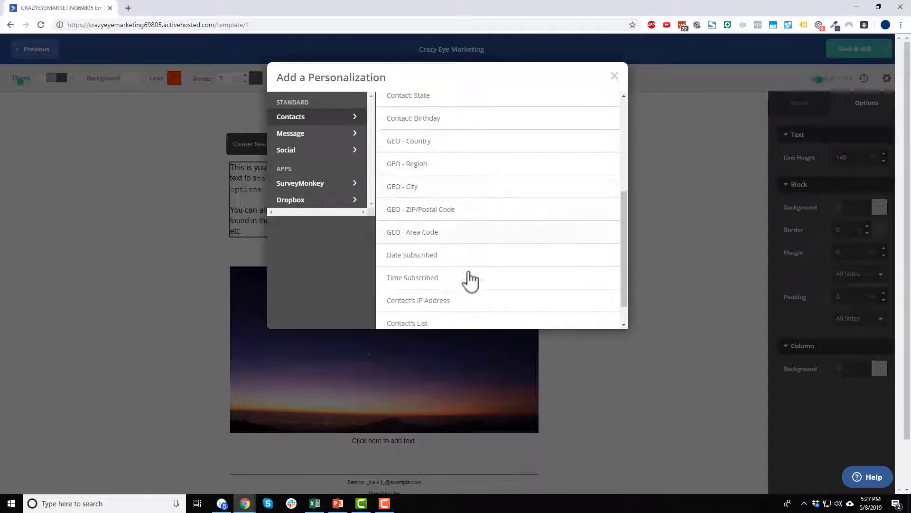
scroll(432, 199, "down", 1)
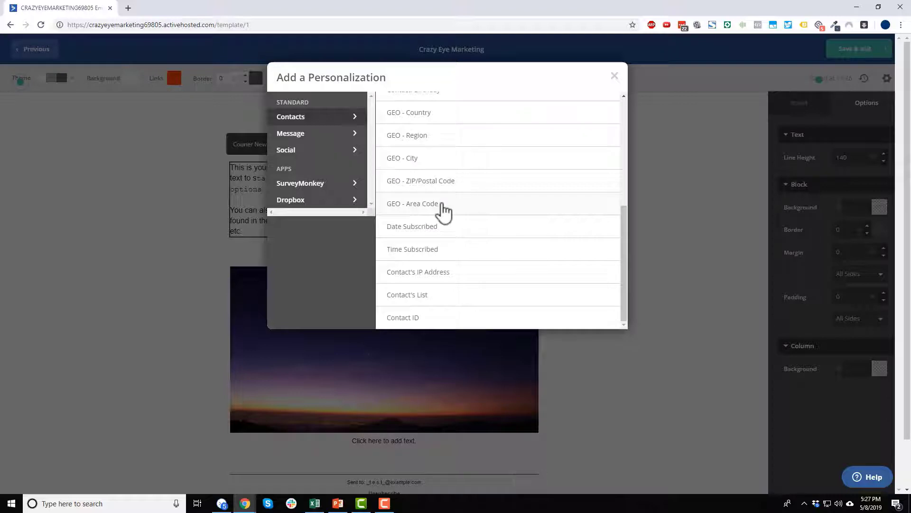
left_click(314, 138)
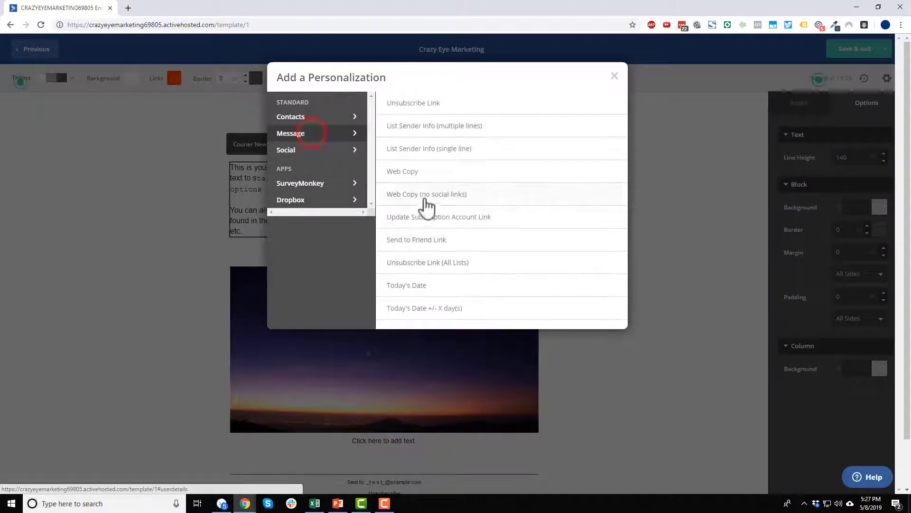
left_click(312, 138)
left_click(317, 117)
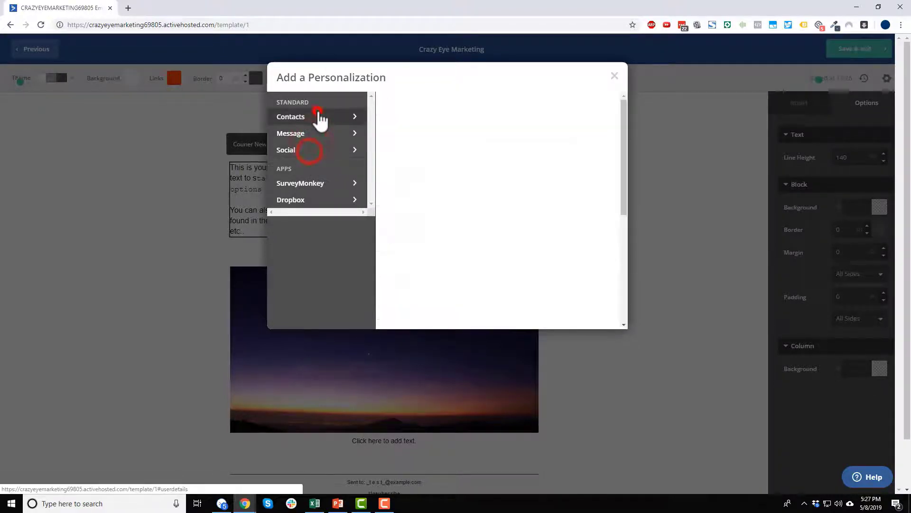
left_click(616, 79)
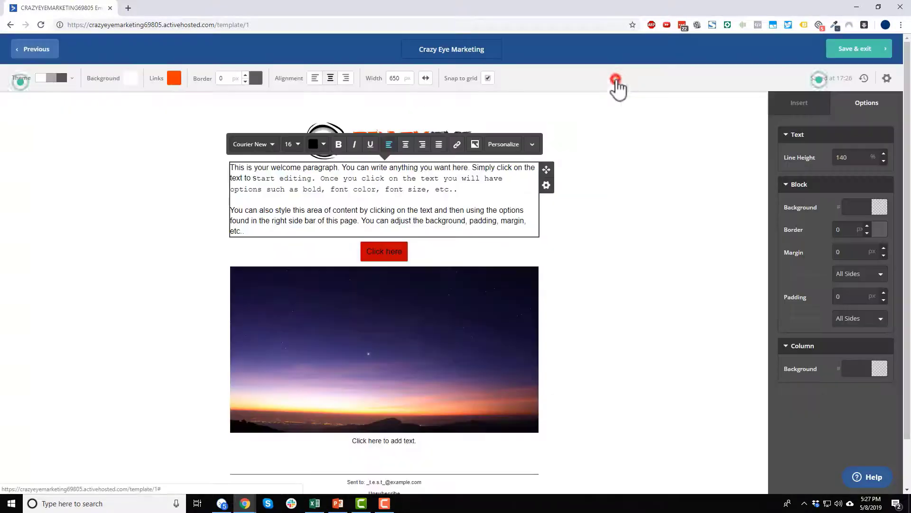
Give the welcome text block 5 px padding.
left_click(643, 224)
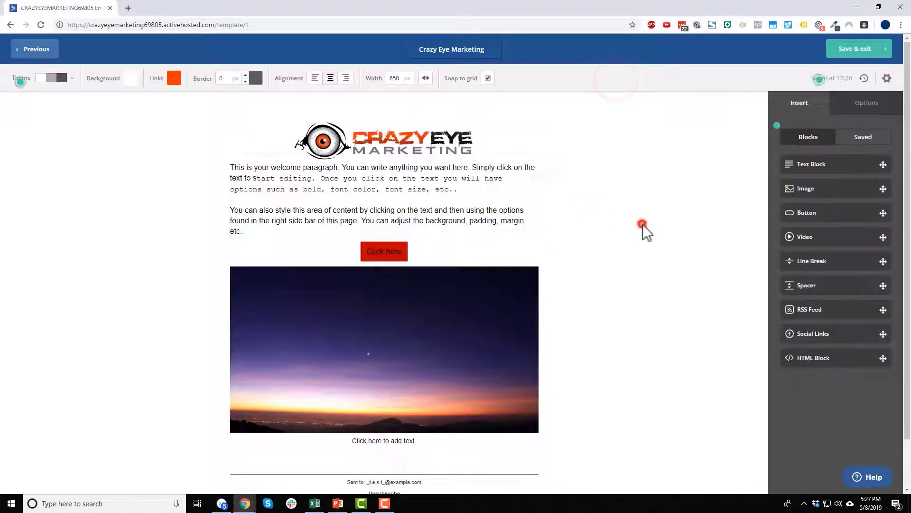
left_click(482, 186)
left_click(529, 144)
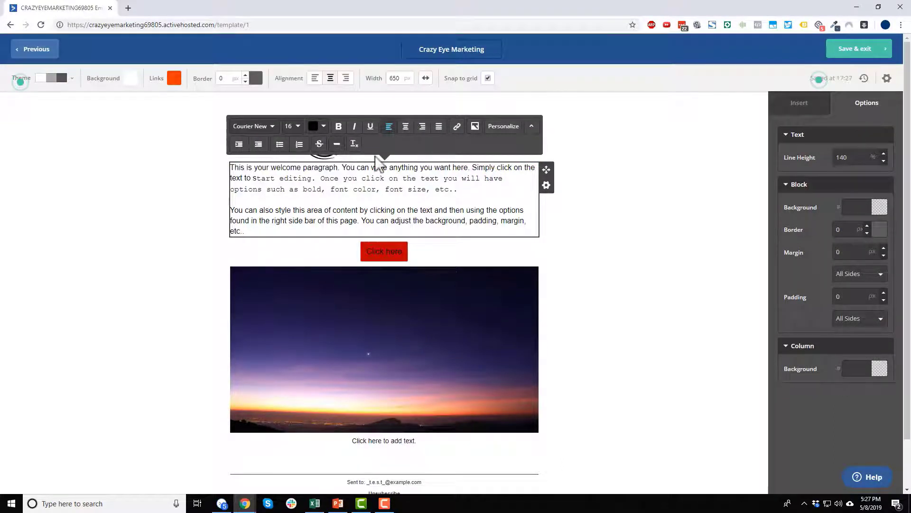
left_click(599, 232)
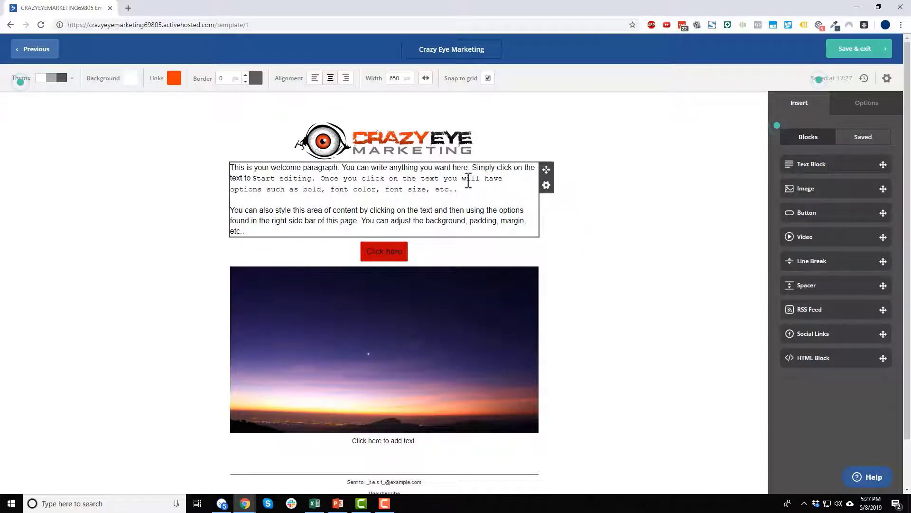
left_click(455, 189)
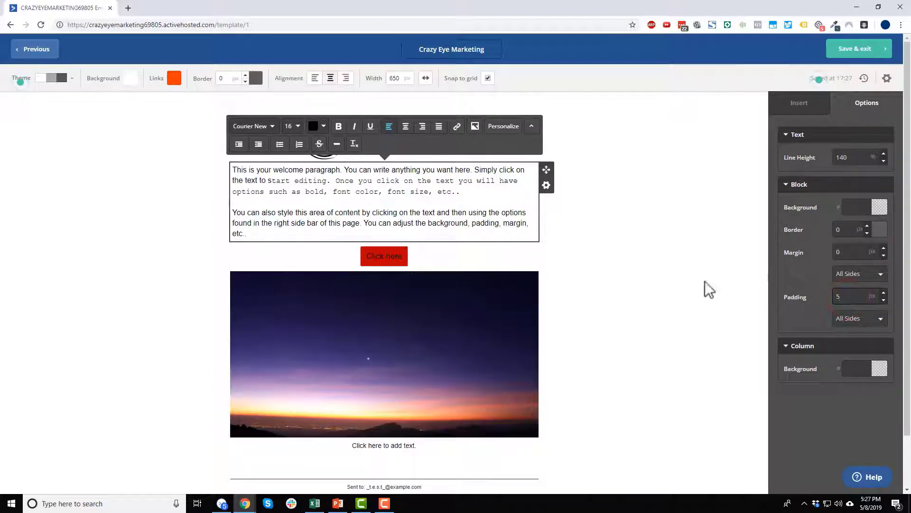
left_click(649, 283)
Add a Line Break divider below the welcome paragraph in grey A1A1A1.
scroll(416, 220, "down", 1)
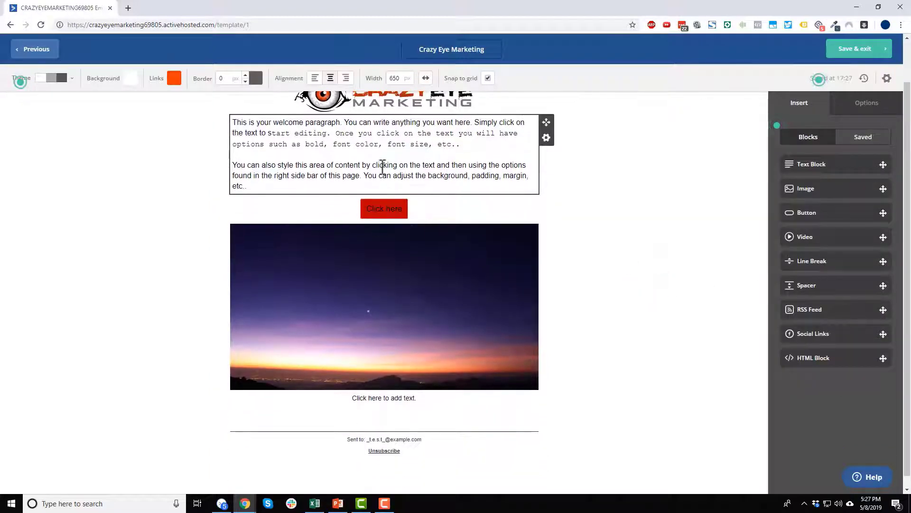
left_click_drag(837, 261, 383, 188)
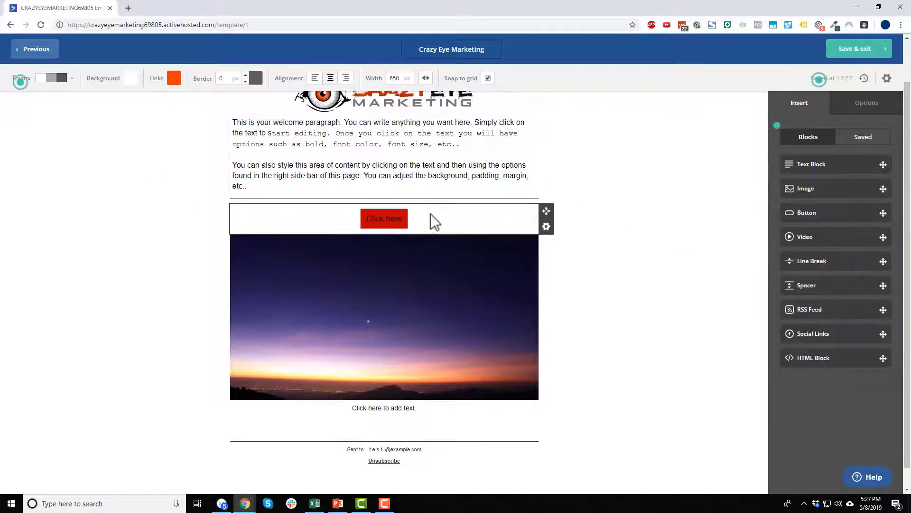
left_click(438, 199)
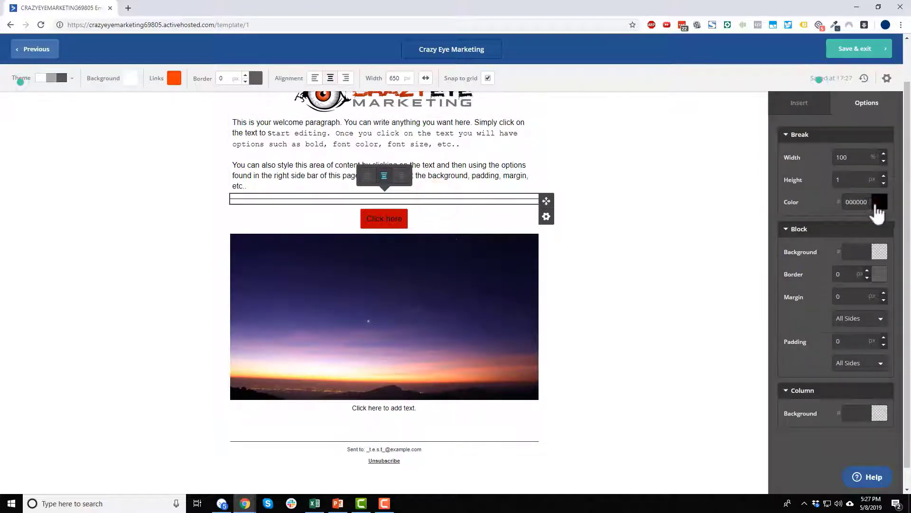
left_click(877, 202)
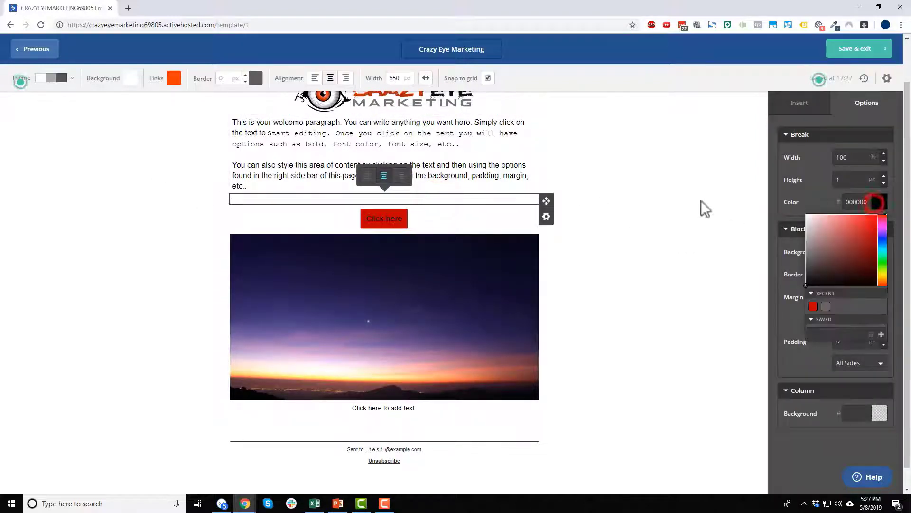
left_click(631, 212)
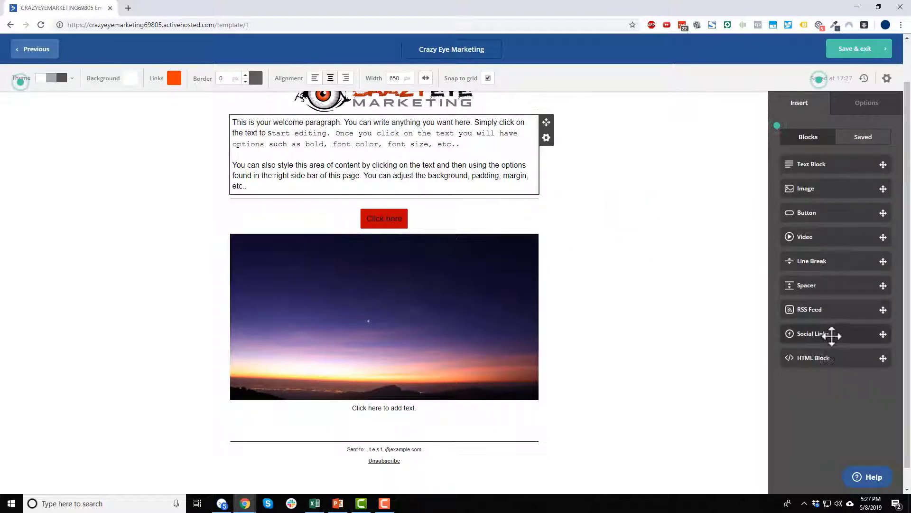
Add a social links block above the button with flat, solid, dark, square icons.
left_click_drag(831, 333, 391, 207)
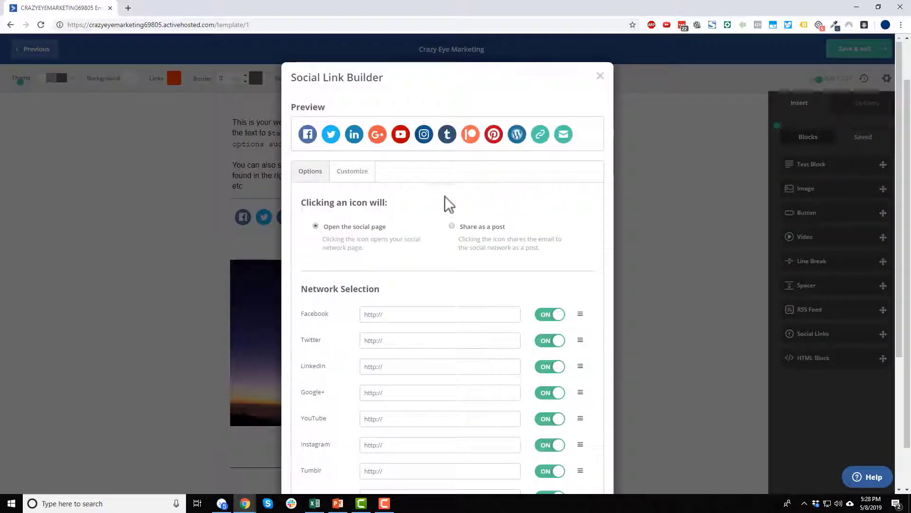
left_click(352, 171)
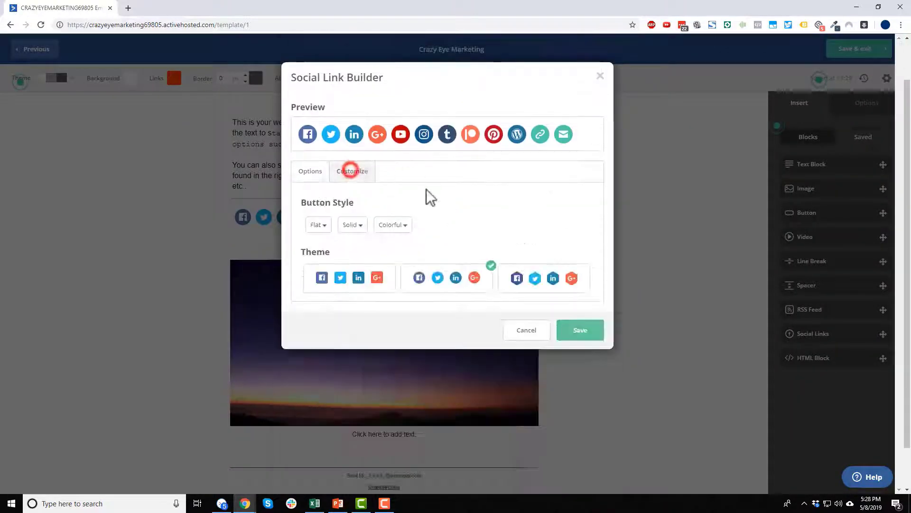
left_click(321, 226)
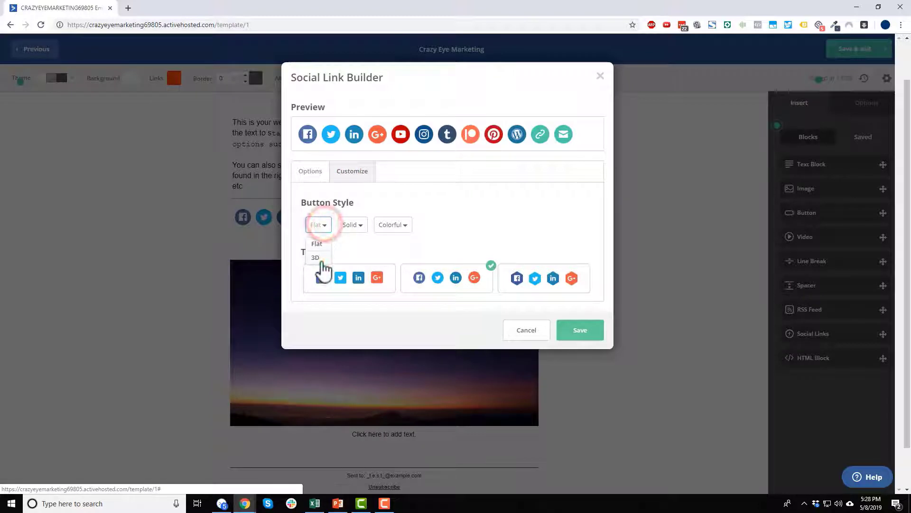
left_click(320, 260)
left_click(325, 226)
left_click(321, 241)
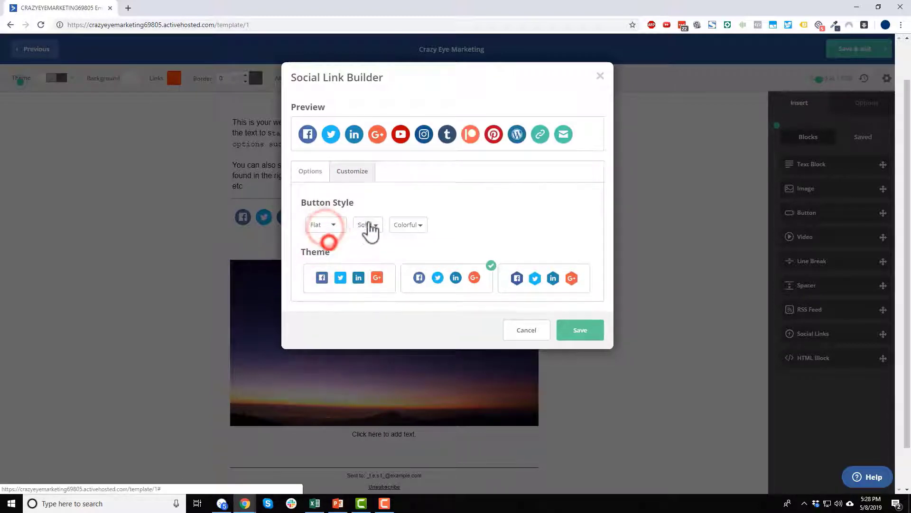
left_click(374, 226)
left_click(370, 244)
left_click(415, 224)
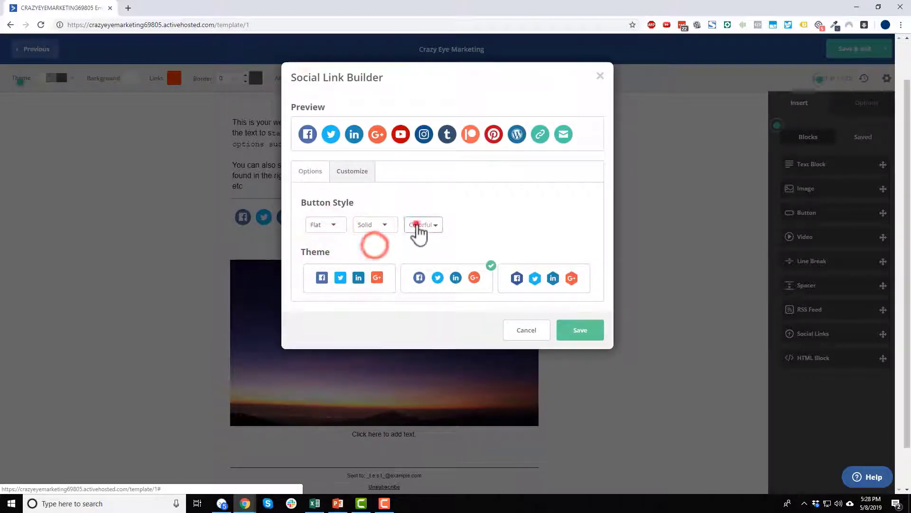
left_click(426, 256)
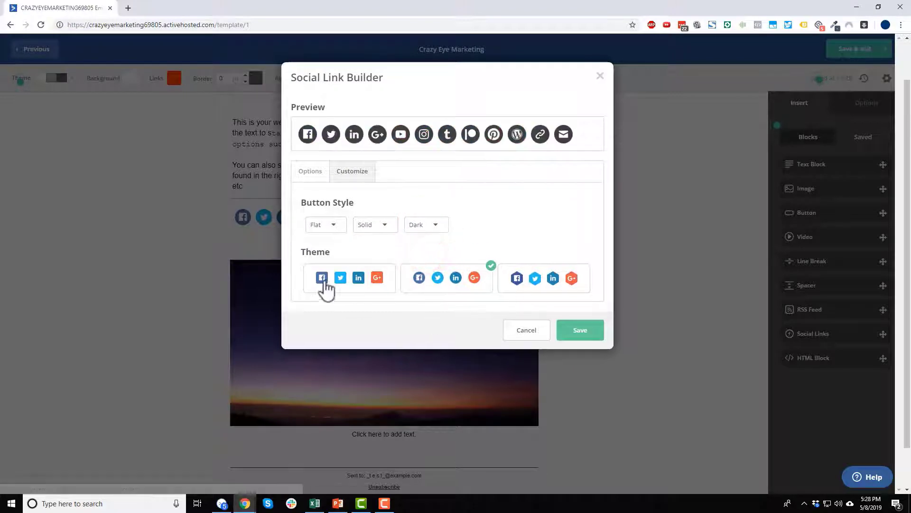
left_click(348, 282)
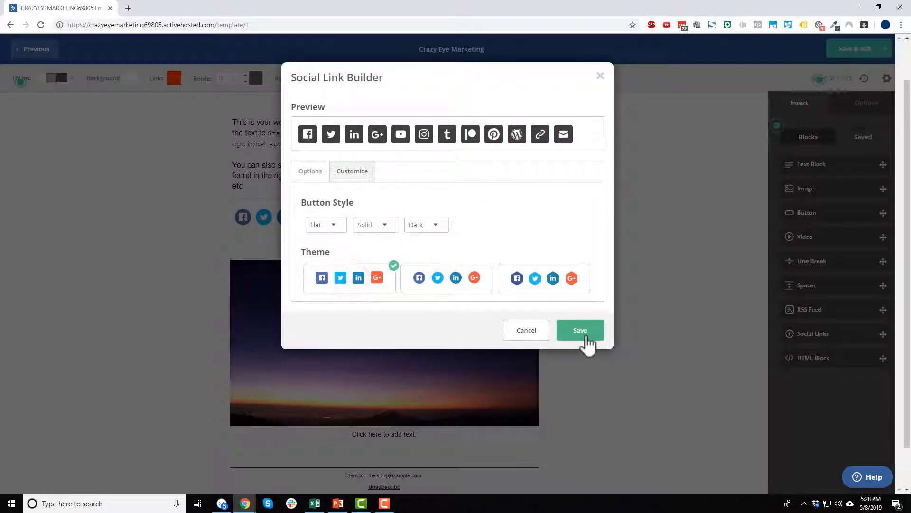
left_click(307, 170)
Switch off the Email, Website, Wordpress, Pinterest, Patreon and Tumblr social links.
scroll(554, 332, "down", 4)
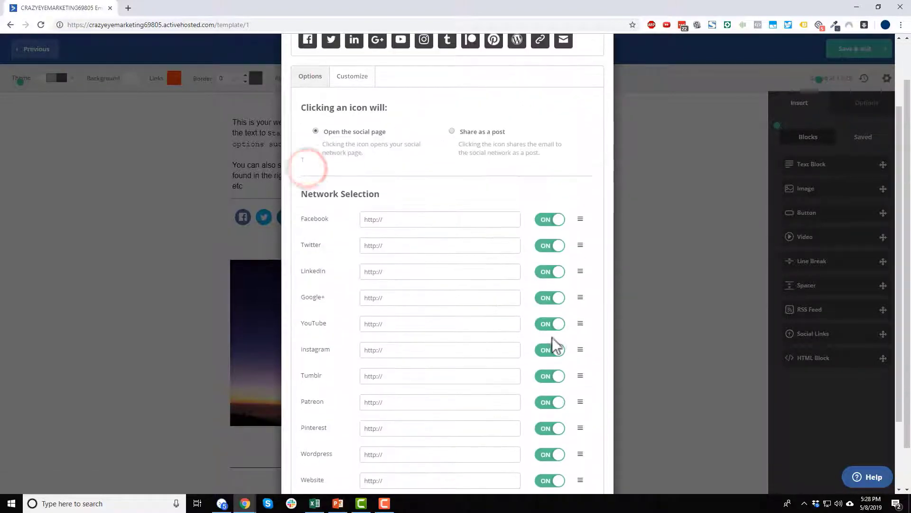
left_click(550, 413)
left_click(551, 387)
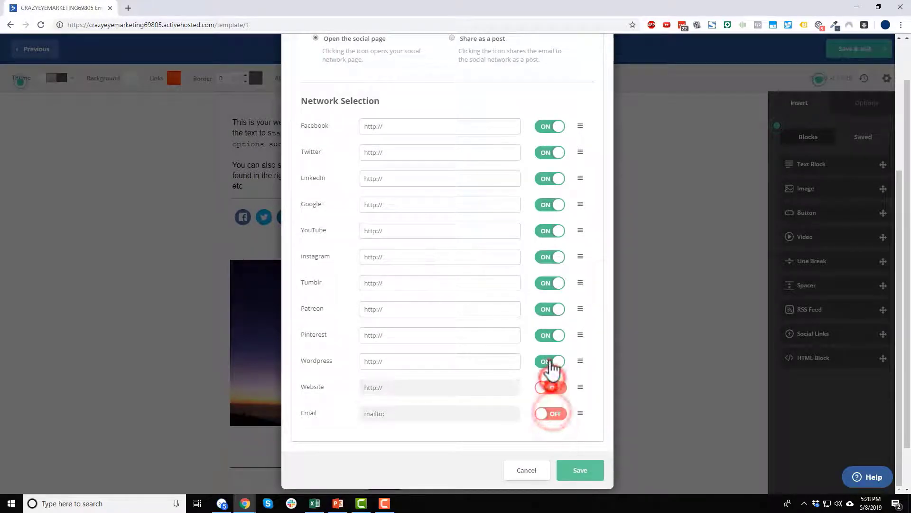
left_click(551, 361)
left_click(550, 335)
left_click(553, 309)
left_click(551, 283)
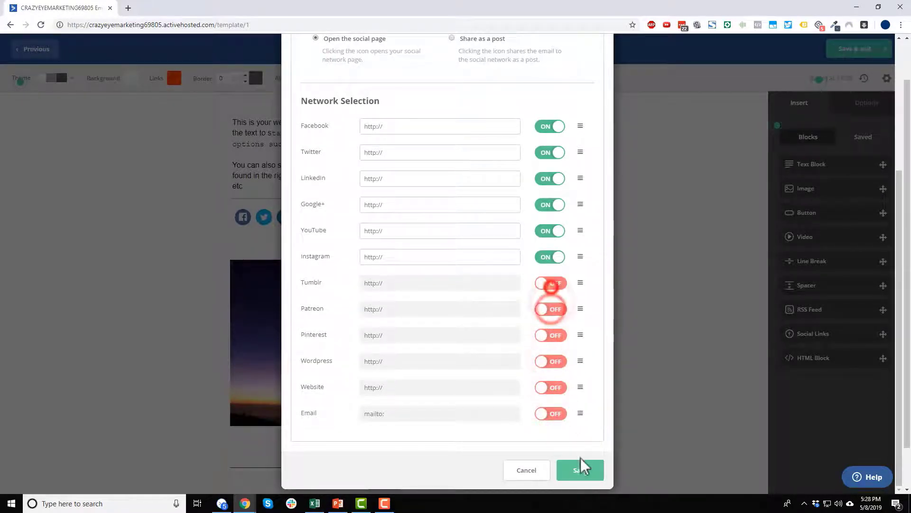
left_click(580, 469)
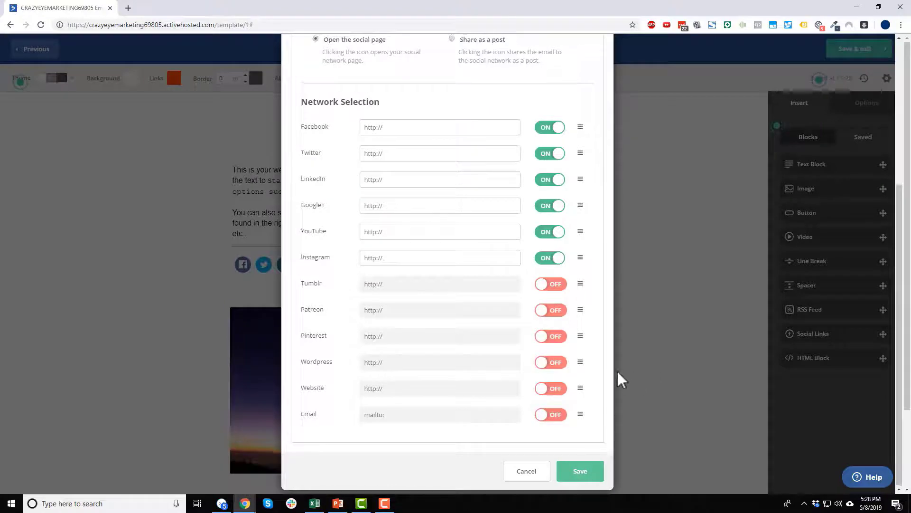
Enter # as the Facebook and Twitter link addresses.
scroll(537, 187, "down", 3)
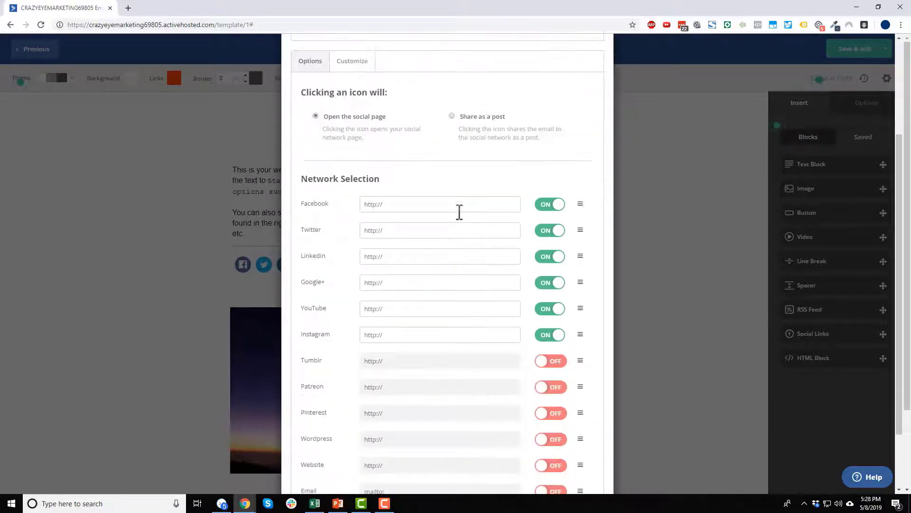
left_click(454, 203)
type("#")
left_click(454, 226)
type("#")
left_click(576, 465)
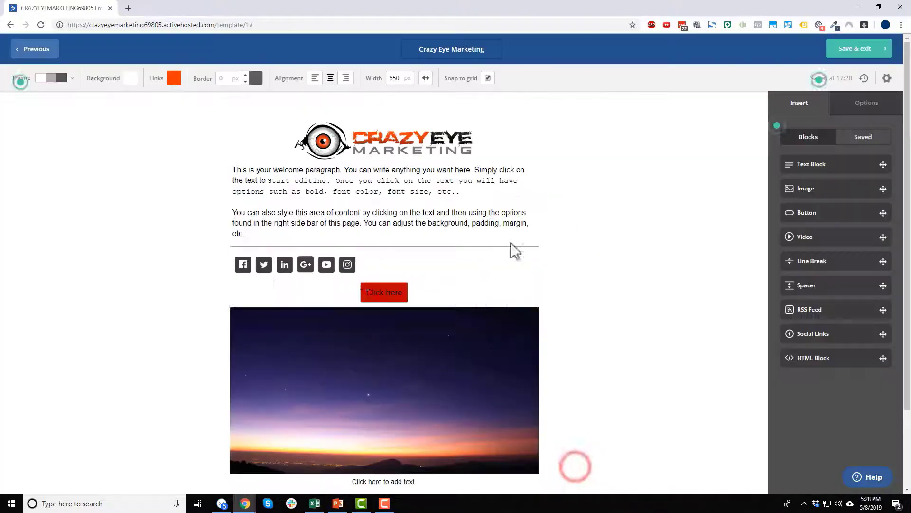
Save the social link settings and centre the social icons in their block.
left_click(384, 263)
left_click(412, 235)
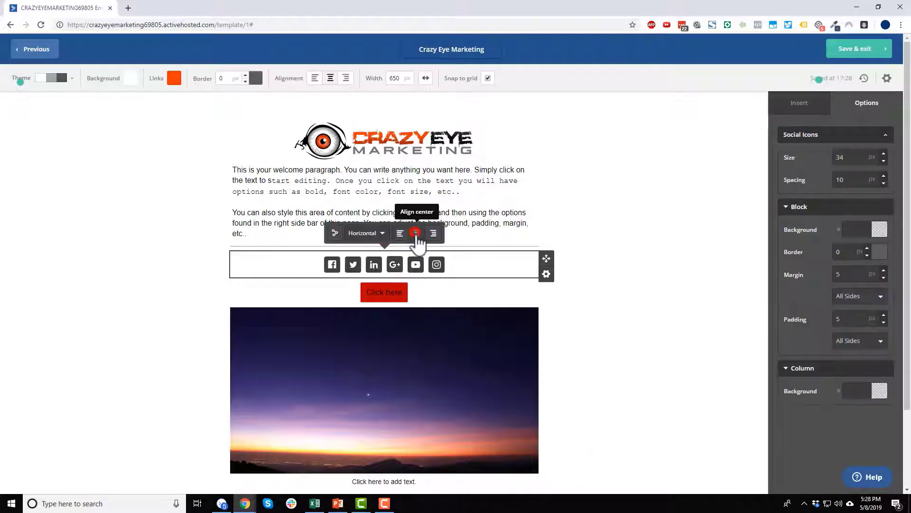
left_click(622, 271)
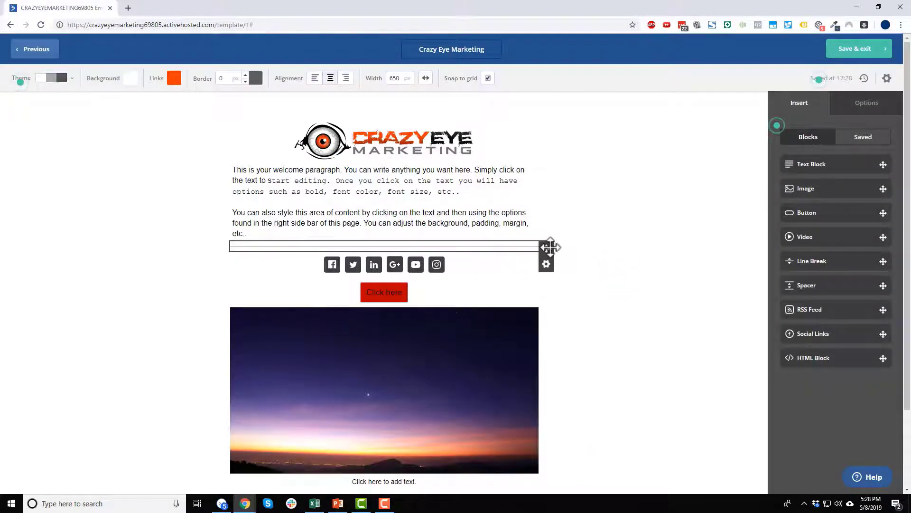
Duplicate the divider line and place the copy beneath the social icons.
left_click_drag(546, 246, 547, 285)
left_click(546, 264)
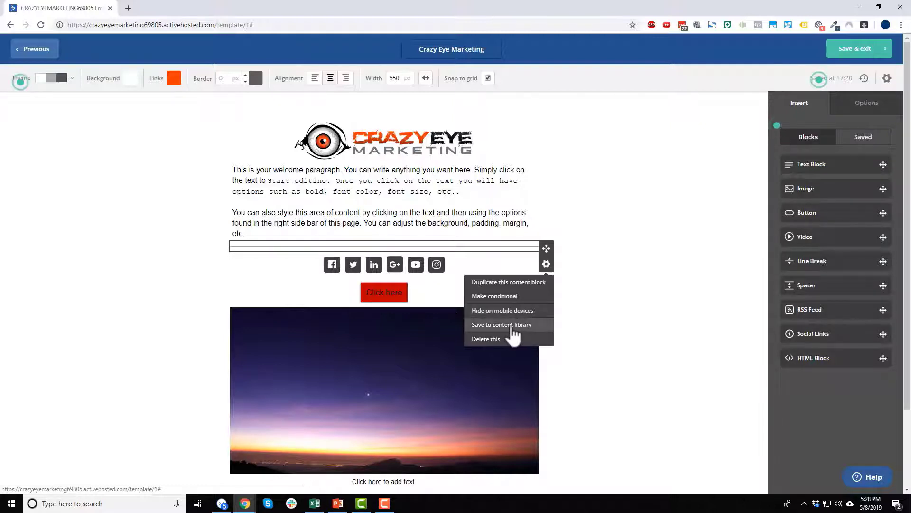
left_click(860, 139)
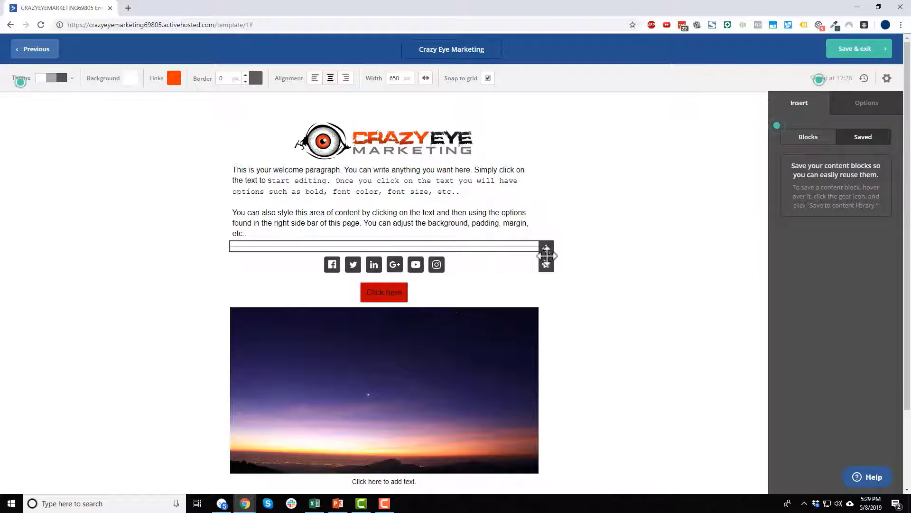
left_click(546, 263)
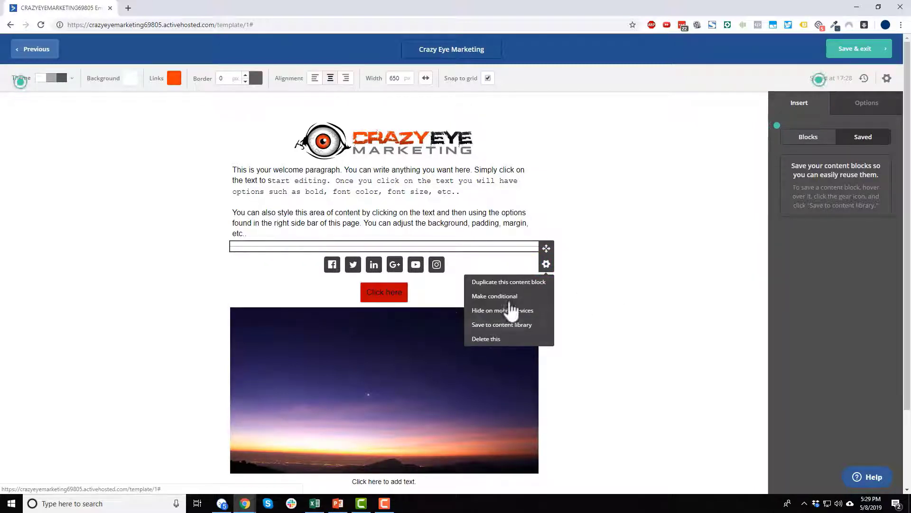
left_click(677, 287)
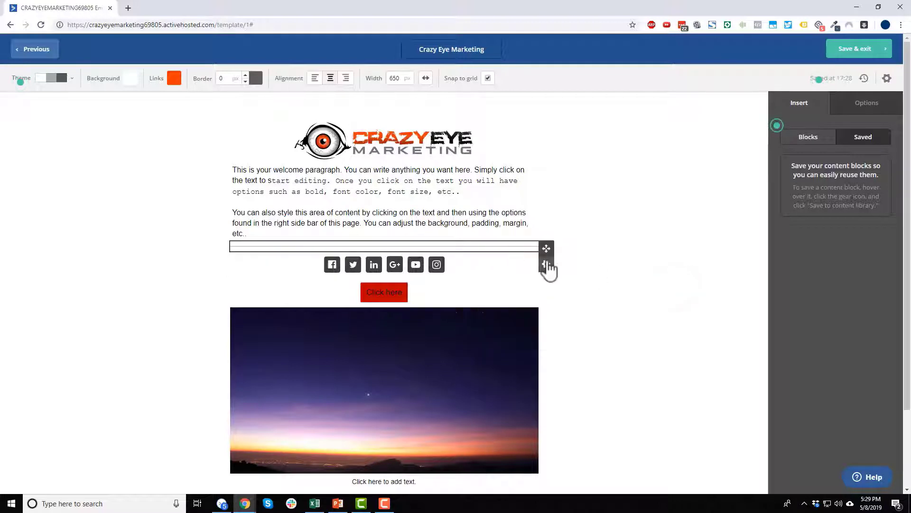
left_click(546, 264)
left_click(595, 246)
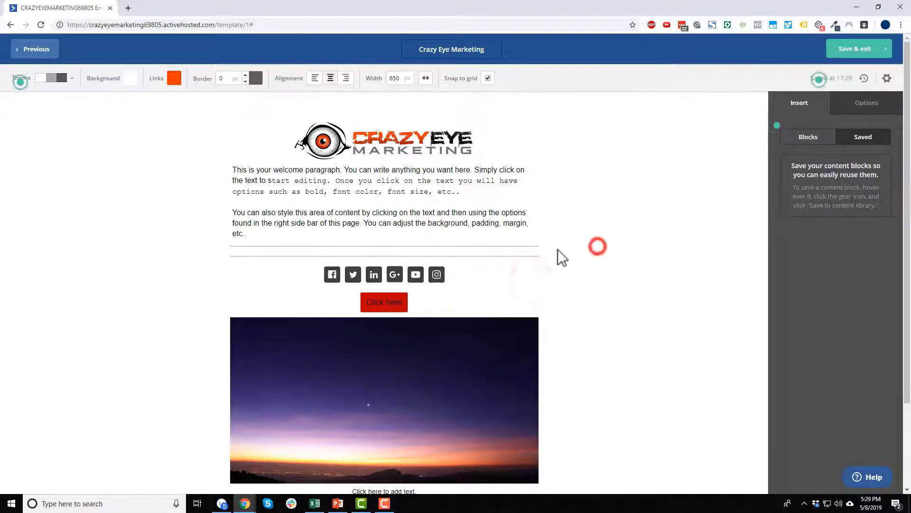
left_click_drag(548, 247, 427, 286)
left_click(678, 286)
Duplicate the welcome text block and move the copy below the social icons.
scroll(481, 265, "down", 1)
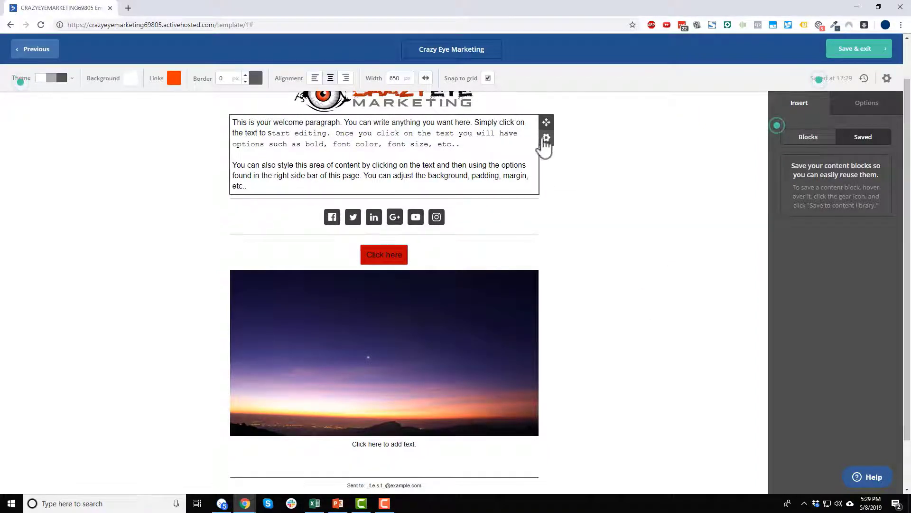
left_click(546, 138)
left_click(524, 156)
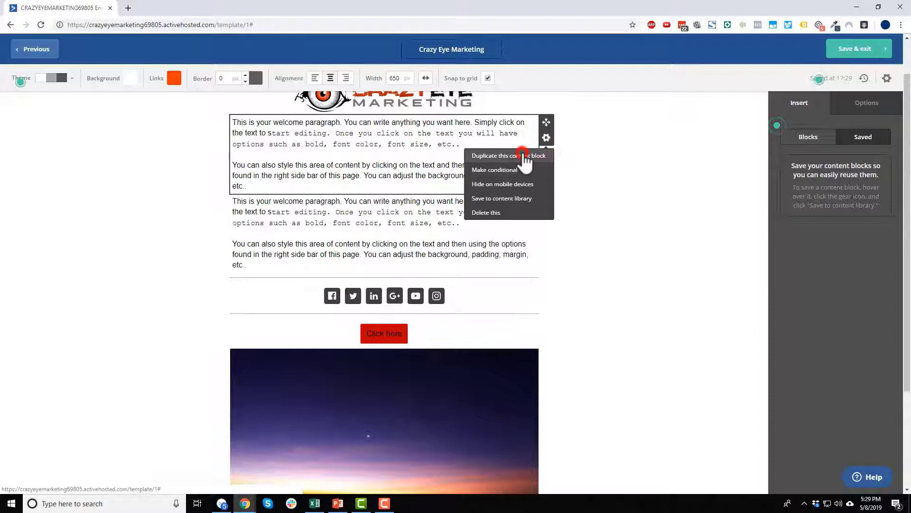
left_click(360, 201)
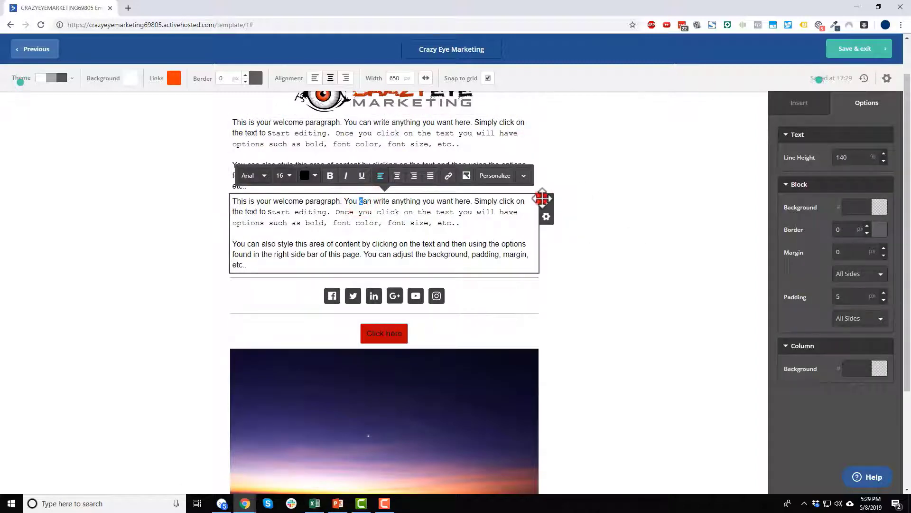
left_click_drag(541, 199, 447, 305)
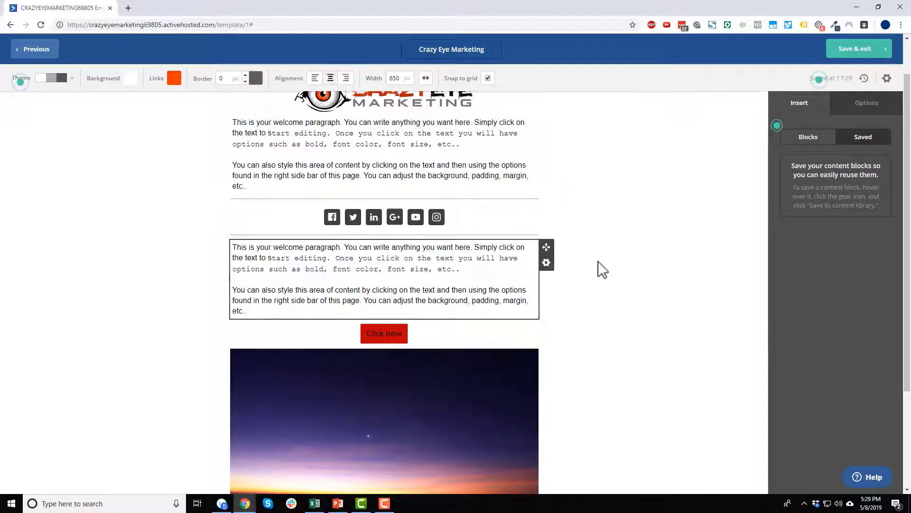
Rearrange the top blocks so the logo sits above the welcome text.
scroll(451, 230, "up", 1)
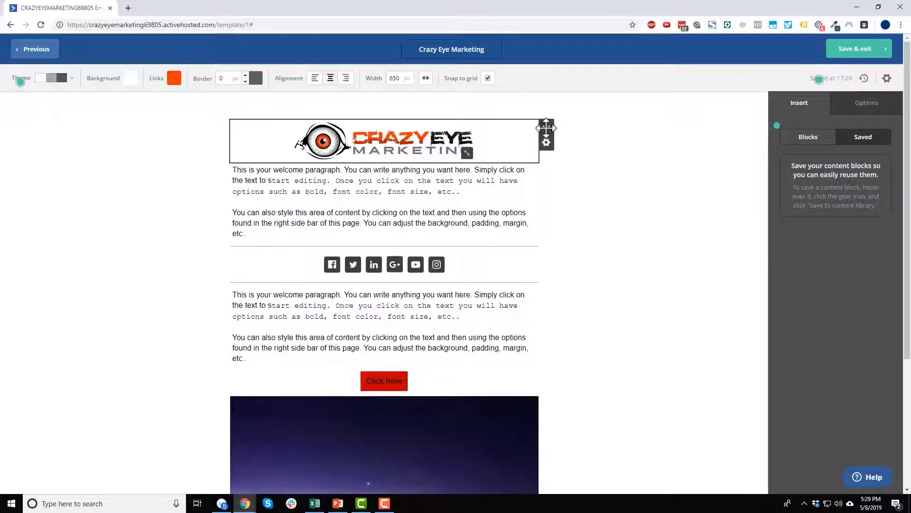
mouse_move(545, 127)
left_mouse_down()
mouse_move(297, 151)
mouse_move(230, 187)
mouse_move(255, 177)
left_mouse_up()
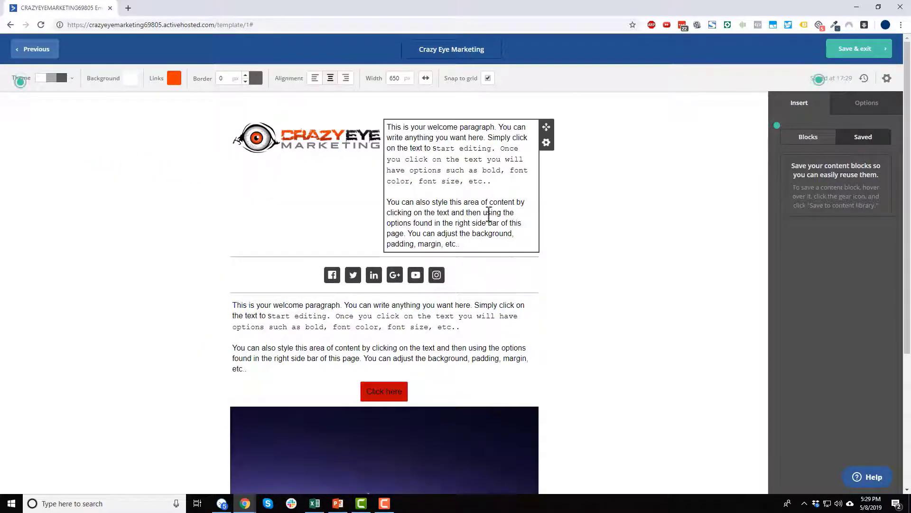
left_click_drag(388, 128, 579, 213)
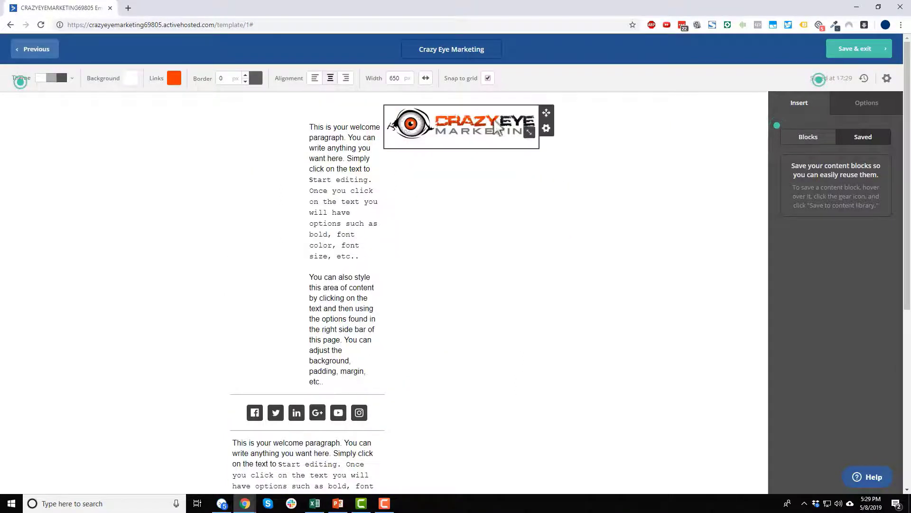
left_click_drag(544, 115, 324, 112)
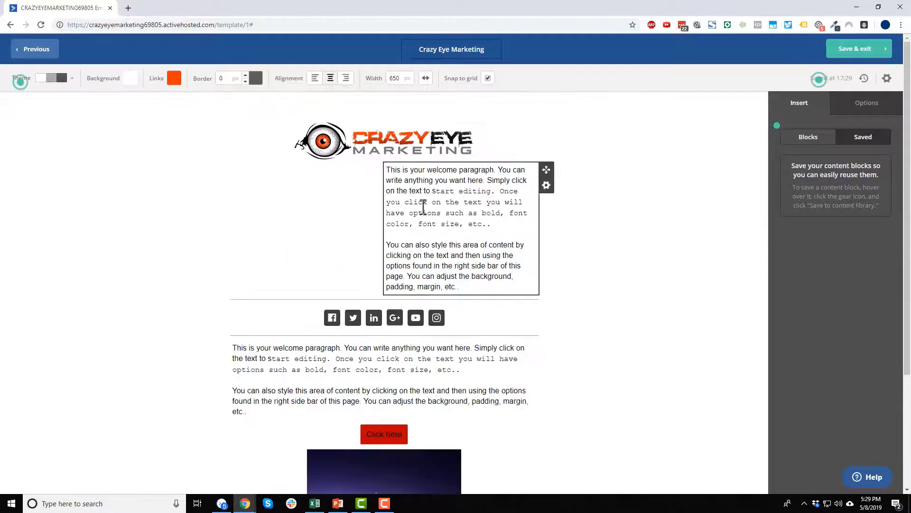
left_click_drag(547, 171, 384, 159)
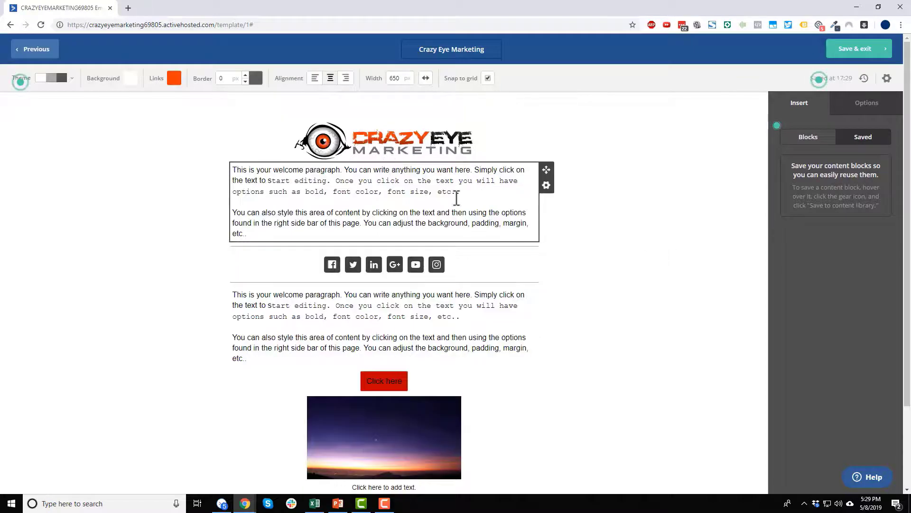
scroll(385, 227, "down", 1)
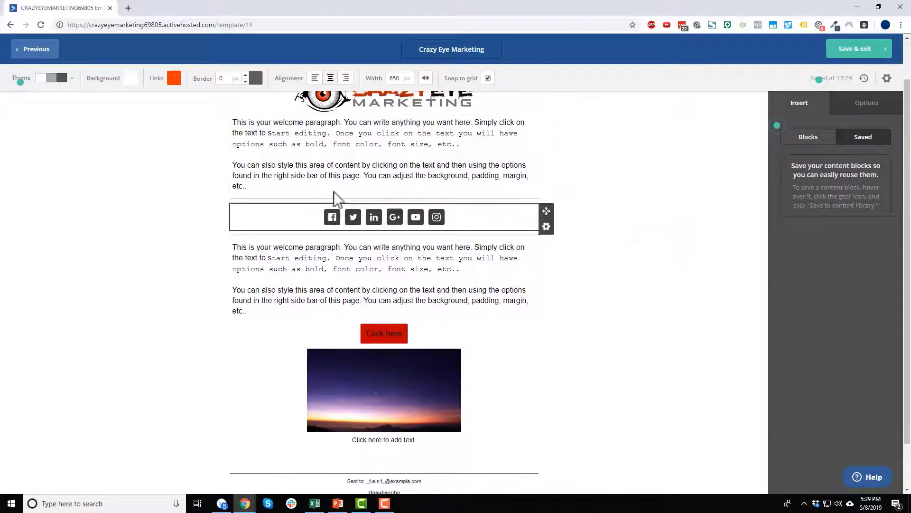
Replace the copied text with the %SENDER-INFO% tag followed by a new line.
left_click(438, 257)
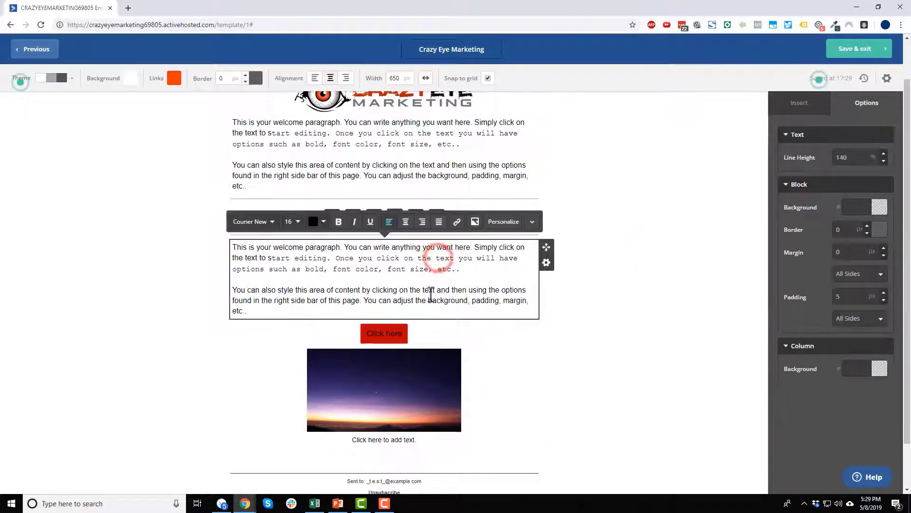
key("ctrl+a")
key("Delete")
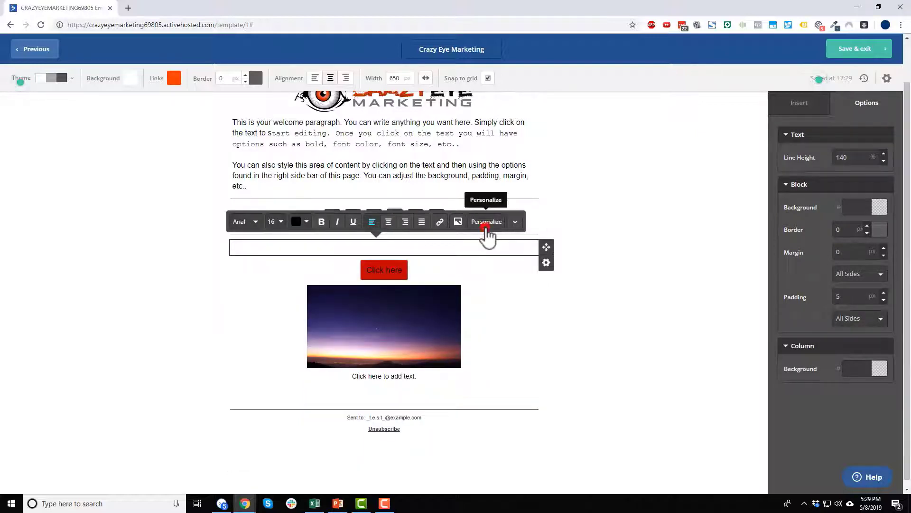
left_click(485, 222)
left_click(310, 135)
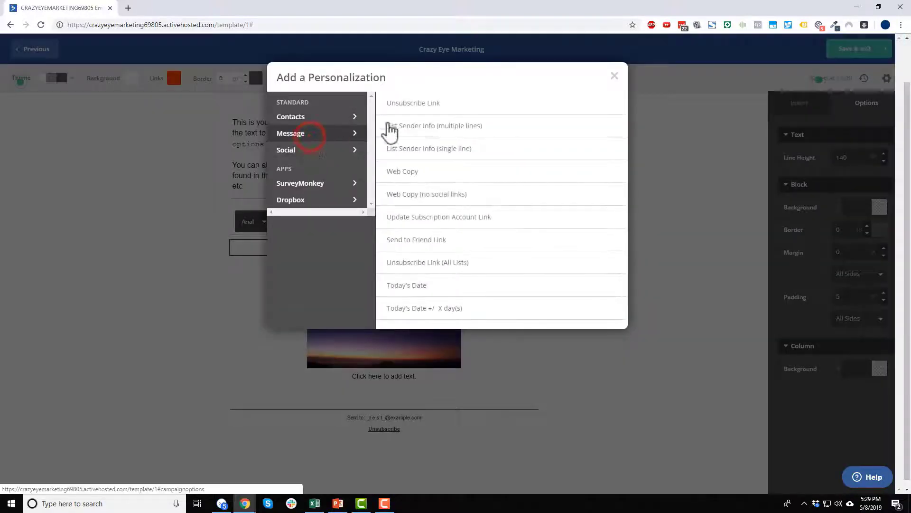
left_click(433, 129)
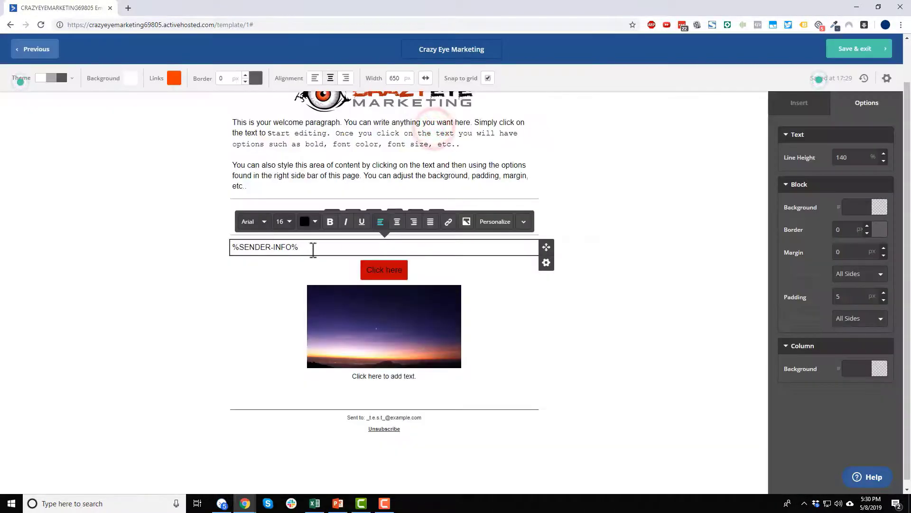
key("Return")
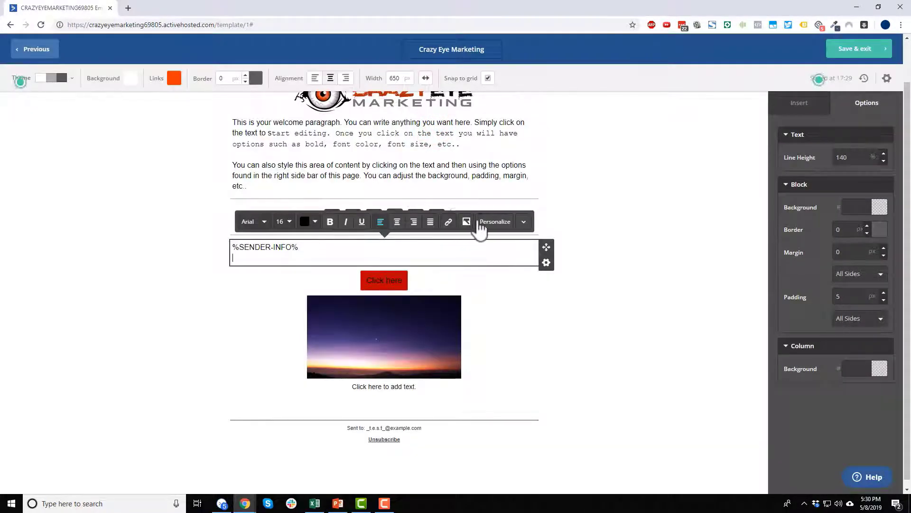
Insert an Unsubscribe Link personalization labelled 'Unsubscribe'.
left_click(481, 227)
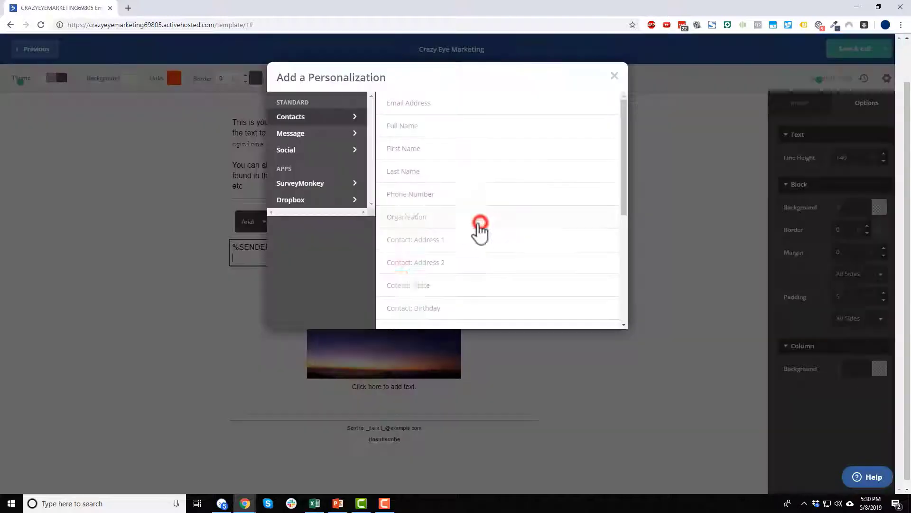
left_click(306, 136)
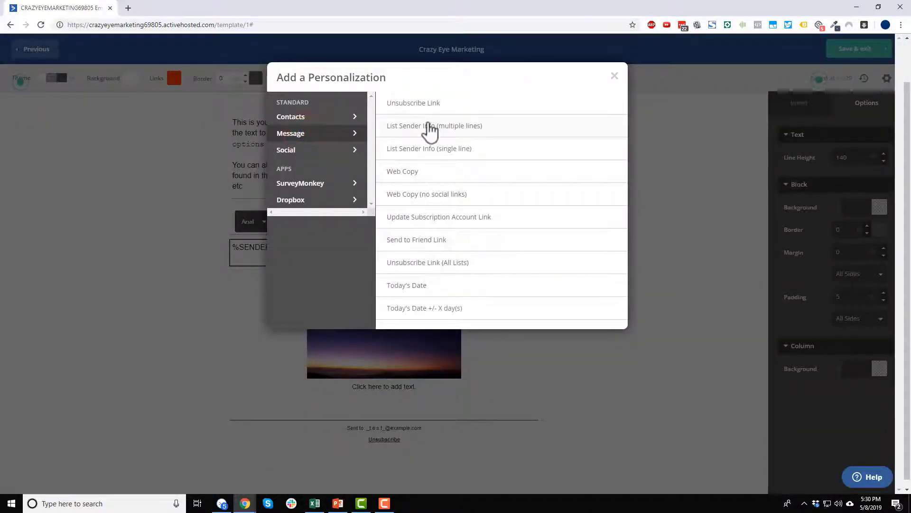
left_click(427, 103)
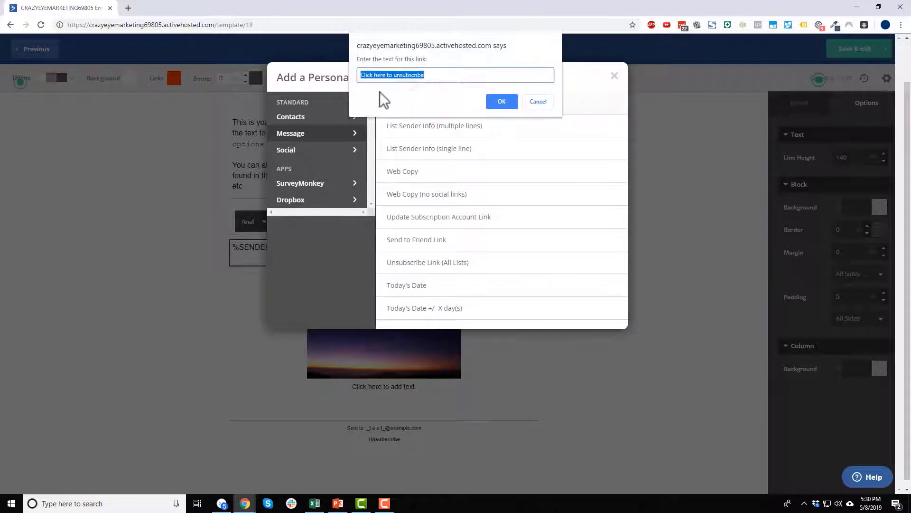
type("KU")
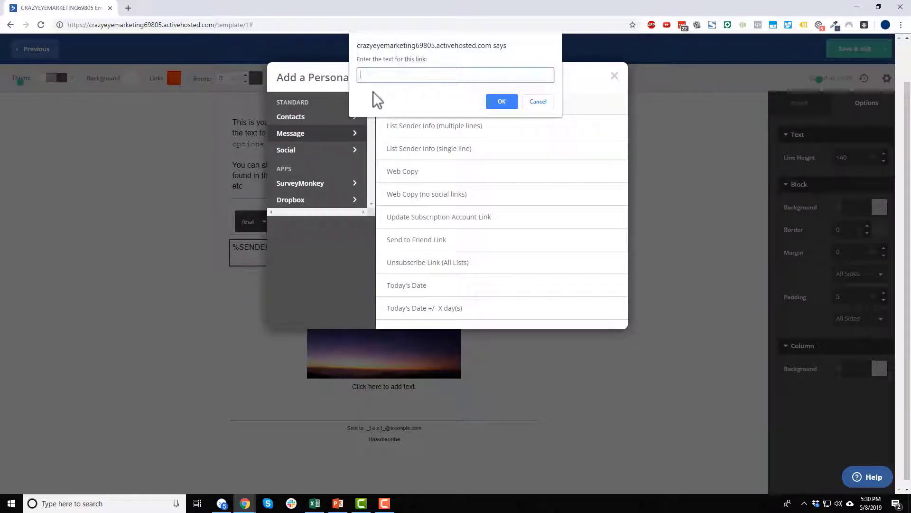
type("Unsubscribe")
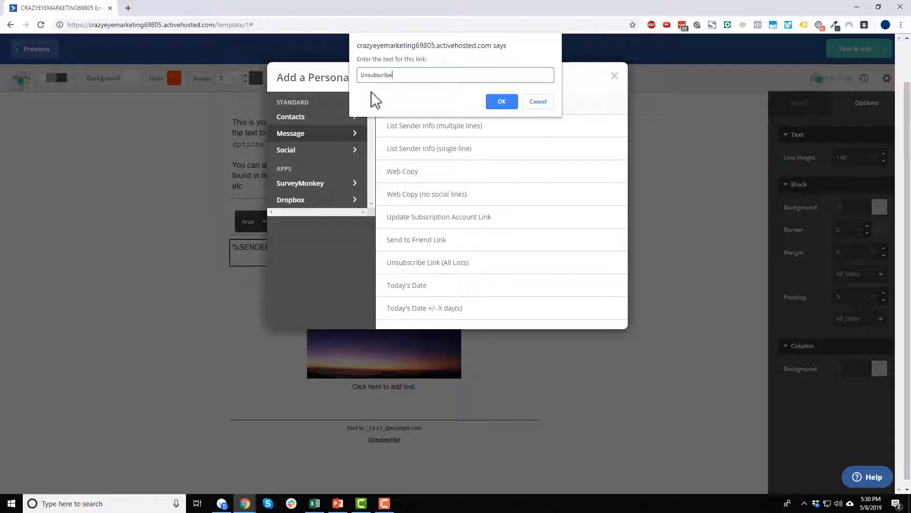
left_click(499, 102)
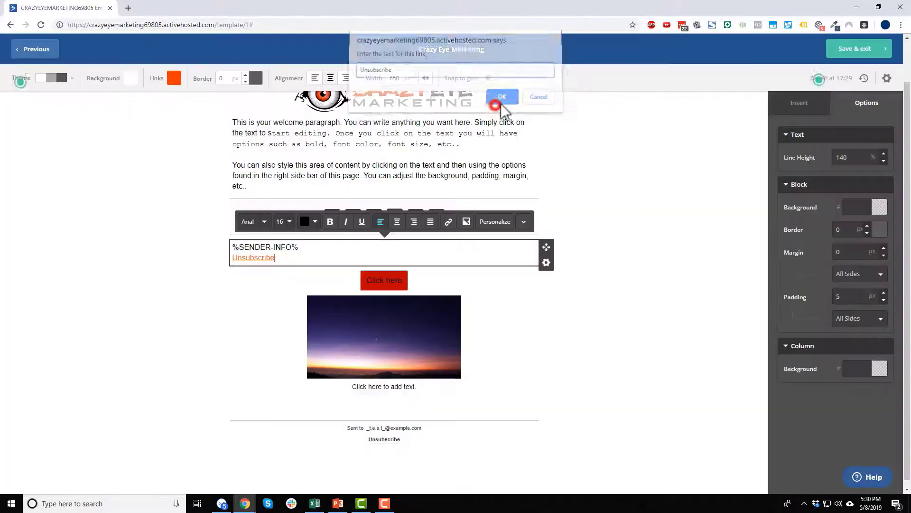
Centre the %SENDER-INFO% and Unsubscribe lines and set them to 13 px.
triple_click(302, 260)
left_click(398, 223)
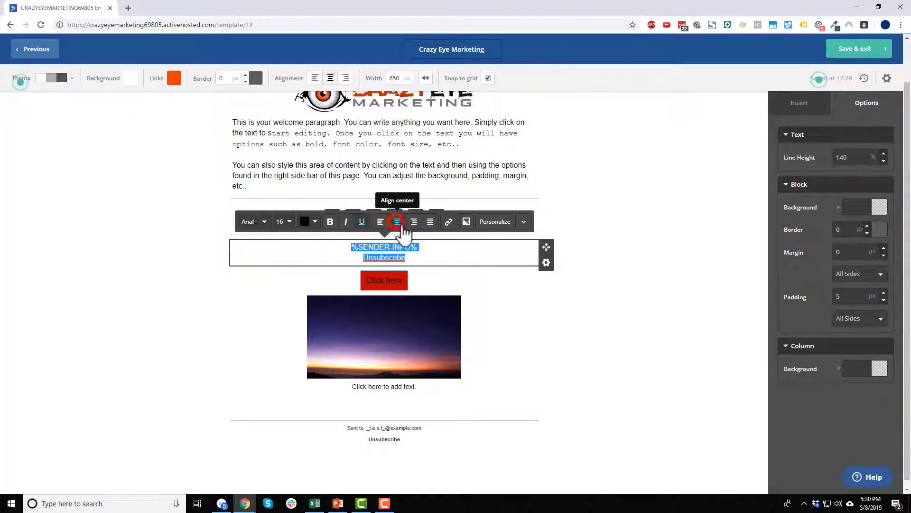
left_click(287, 221)
left_click(305, 243)
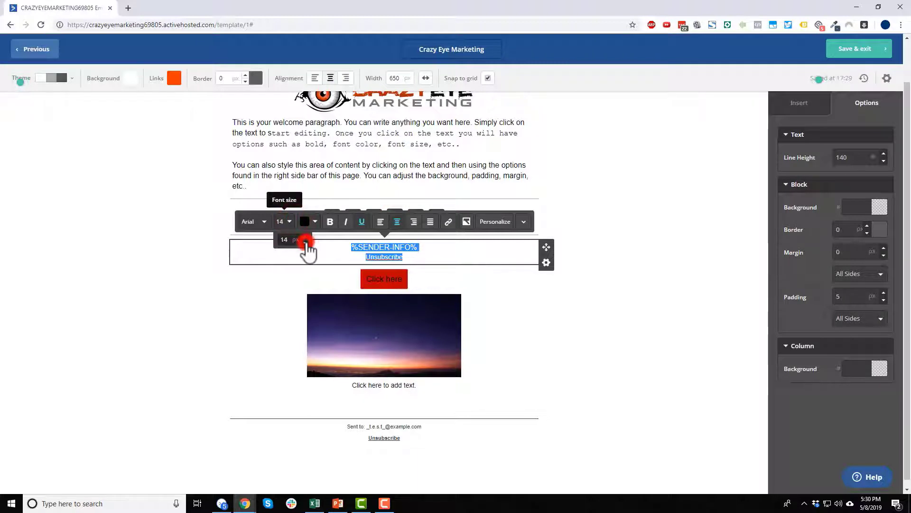
left_click(305, 243)
left_click(306, 243)
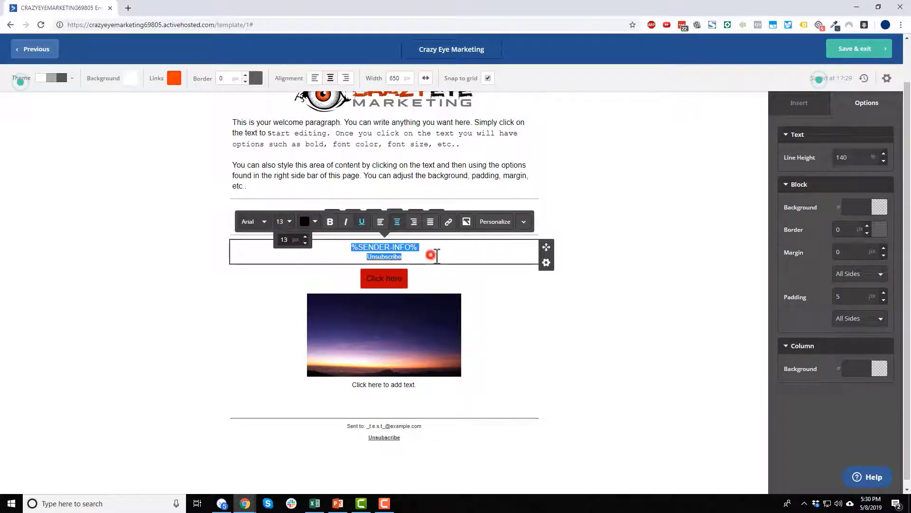
left_click(665, 332)
left_click(405, 248)
left_click_drag(431, 246, 331, 244)
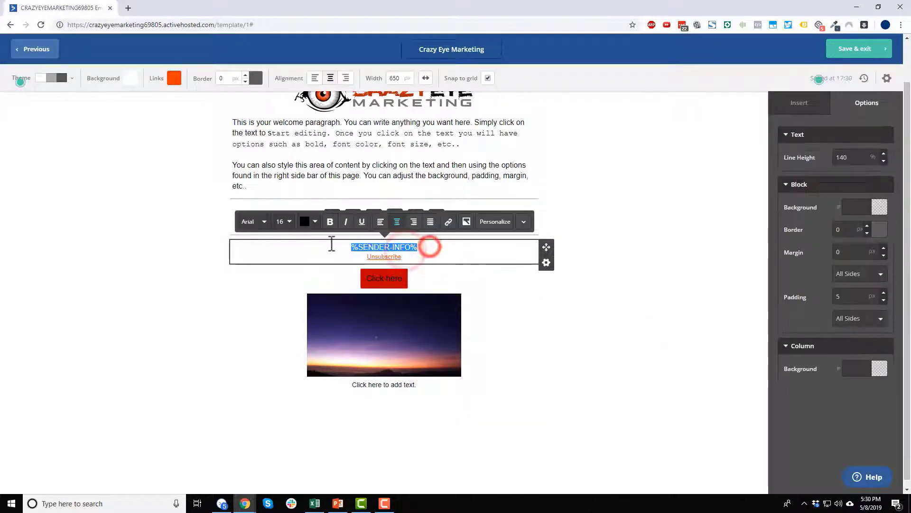
left_click(289, 222)
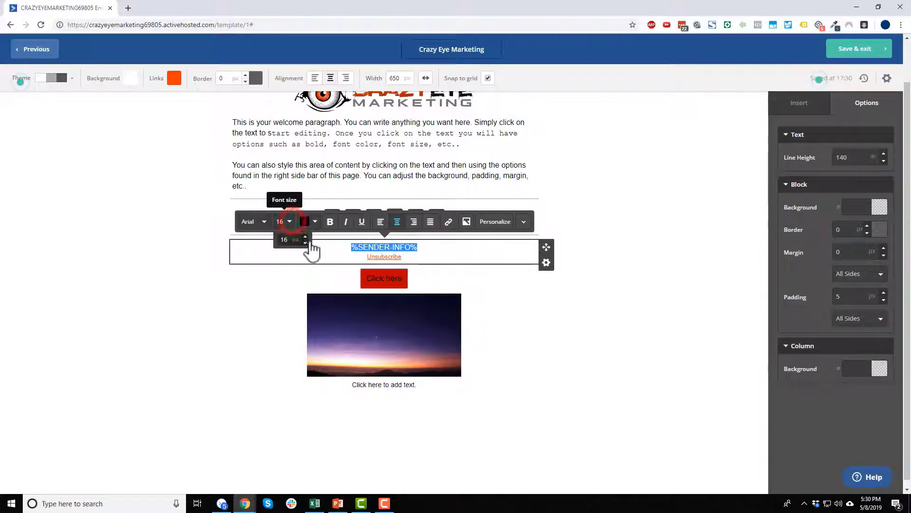
left_click(306, 243)
left_click(306, 243)
left_click(306, 242)
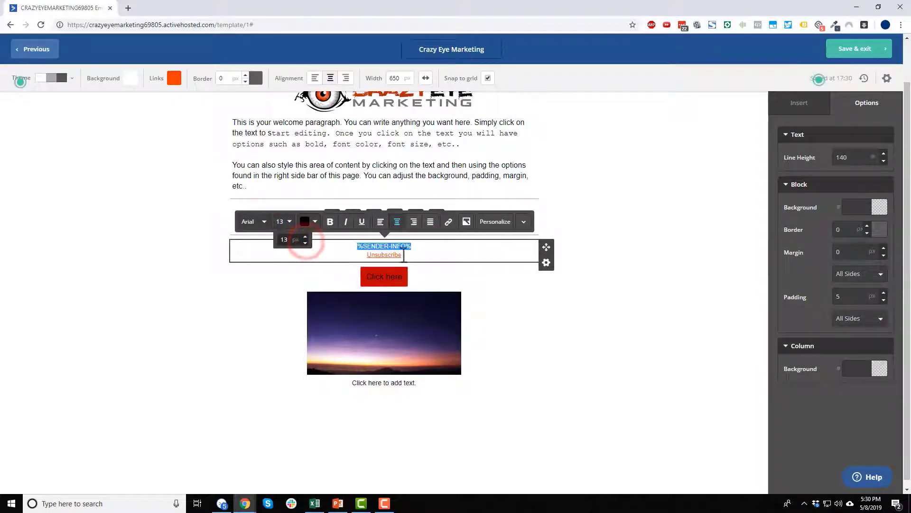
Colour both footer lines, including the Unsubscribe link, black.
left_click_drag(357, 245, 417, 255)
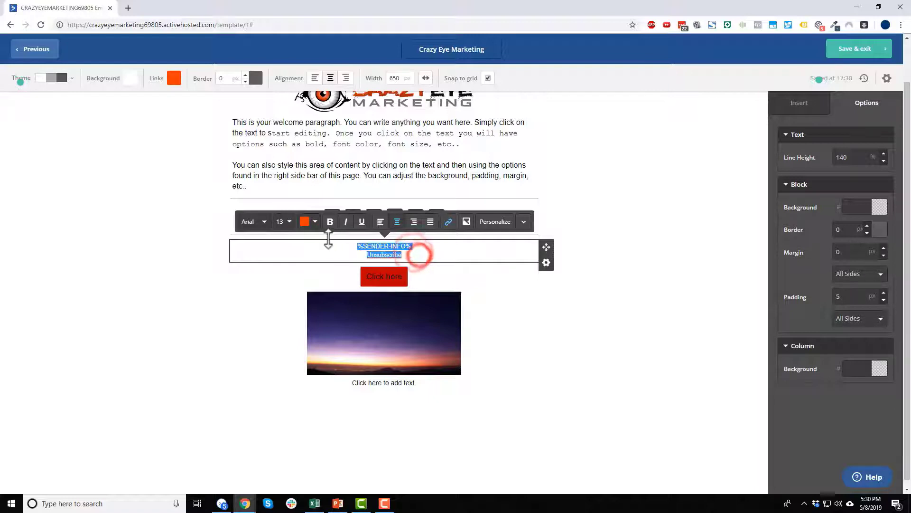
left_click(315, 221)
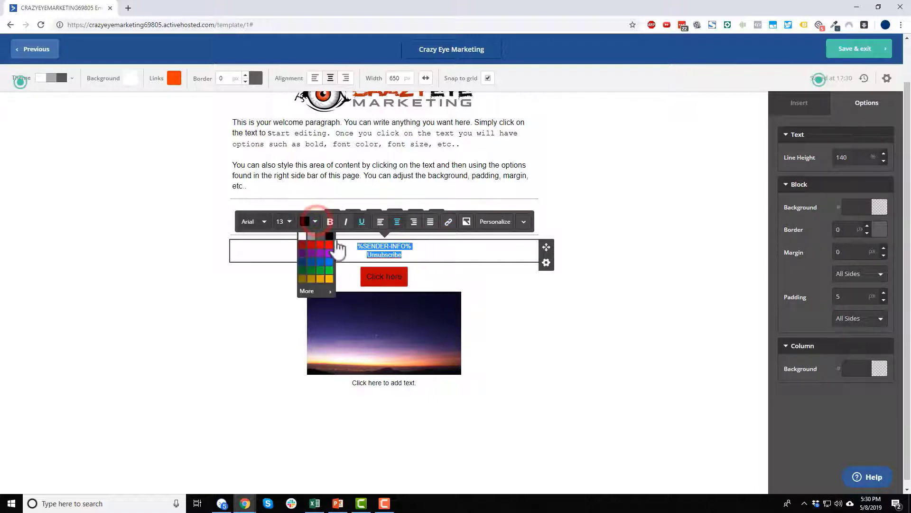
left_click(329, 235)
left_click(410, 252)
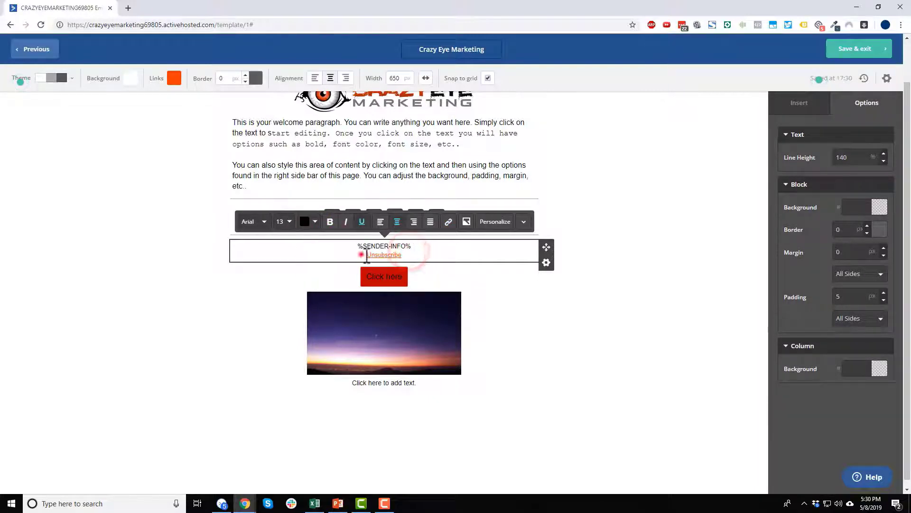
left_click_drag(410, 256, 363, 256)
left_click(315, 221)
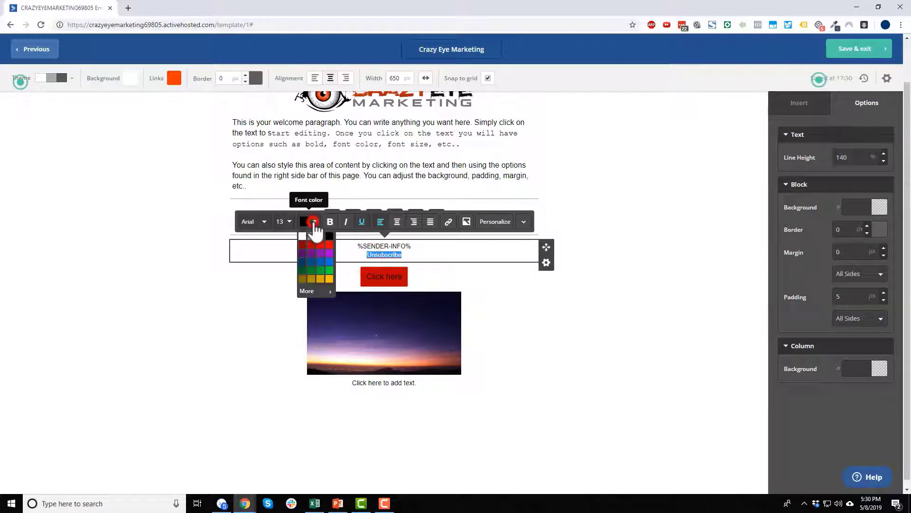
left_click(331, 246)
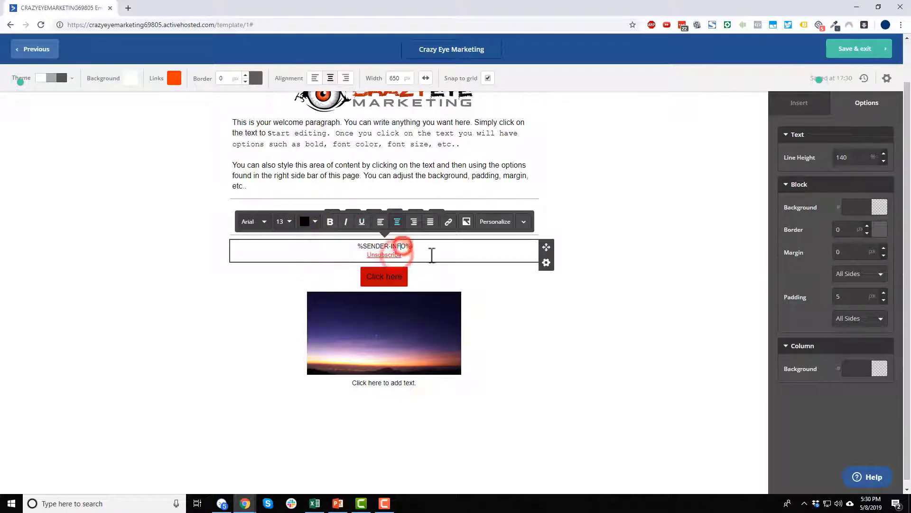
left_click_drag(411, 255, 358, 256)
left_click(316, 222)
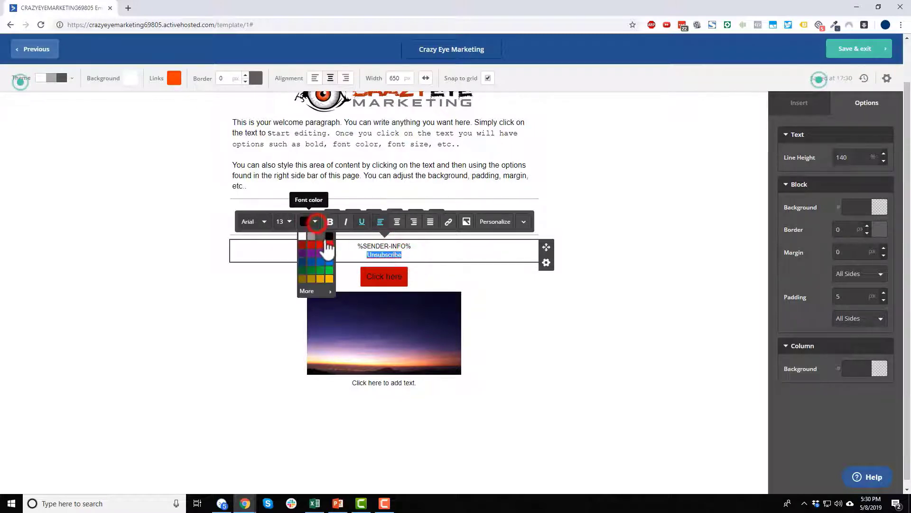
left_click(327, 237)
left_click(573, 326)
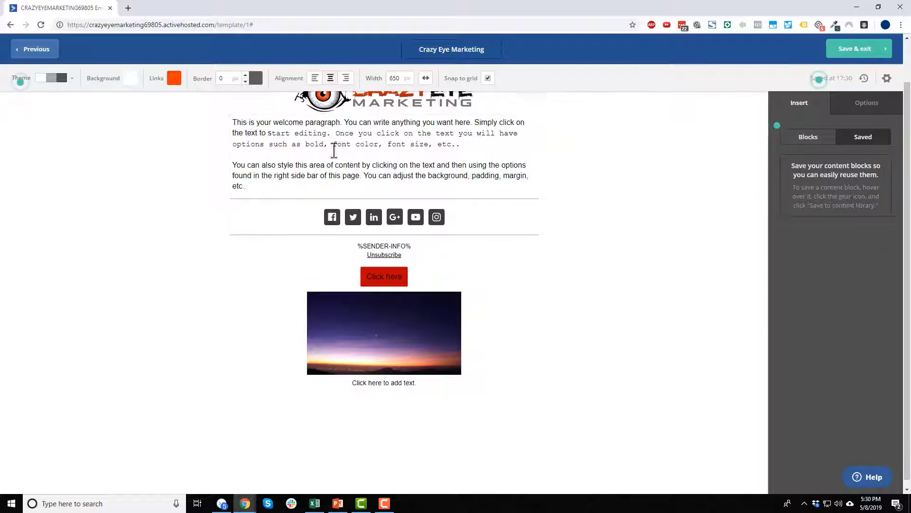
Add a sign-off name and a CrazyEyeMarketing.com line after the welcome paragraph.
scroll(296, 176, "up", 1)
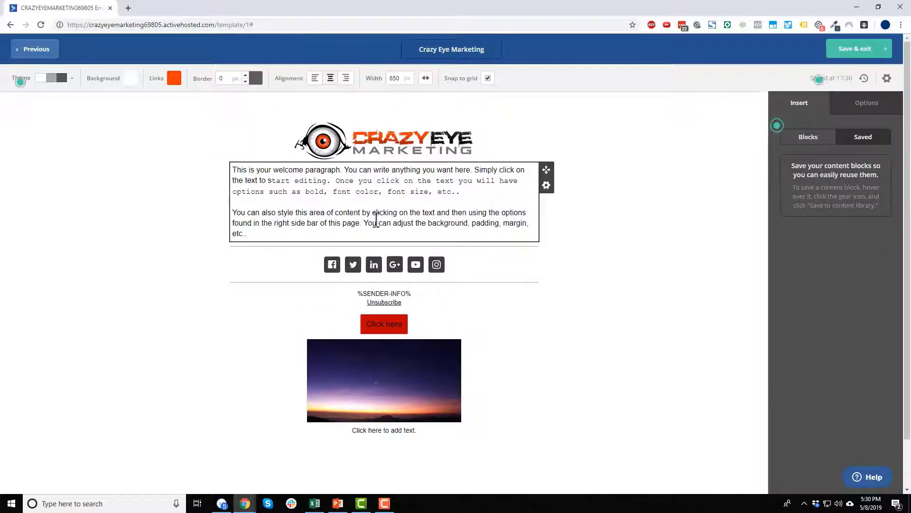
left_click(276, 231)
key("Return")
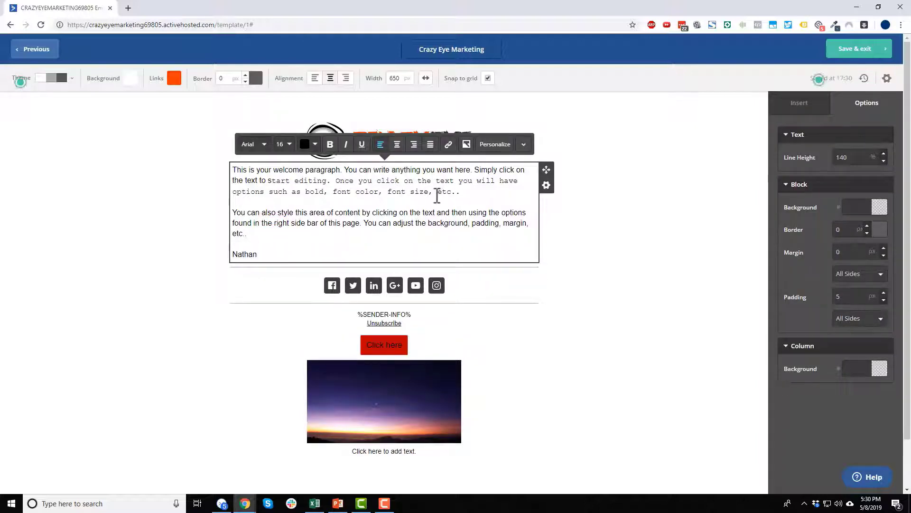
key("Return")
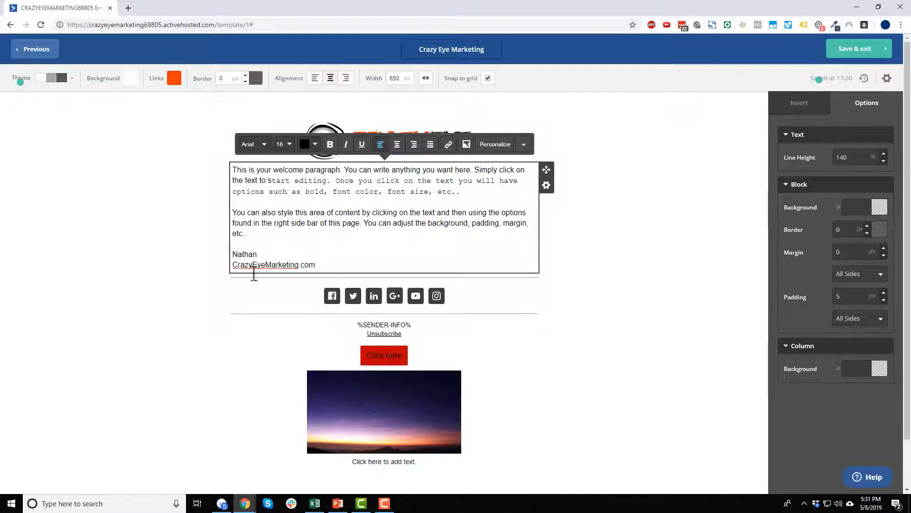
left_click_drag(330, 264, 232, 265)
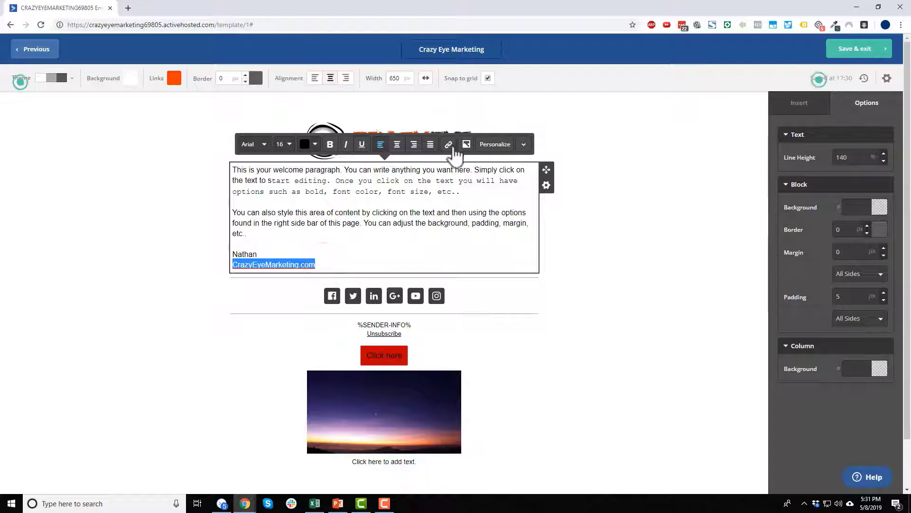
left_click(448, 144)
type("https://www.crazyeyemarketing.com")
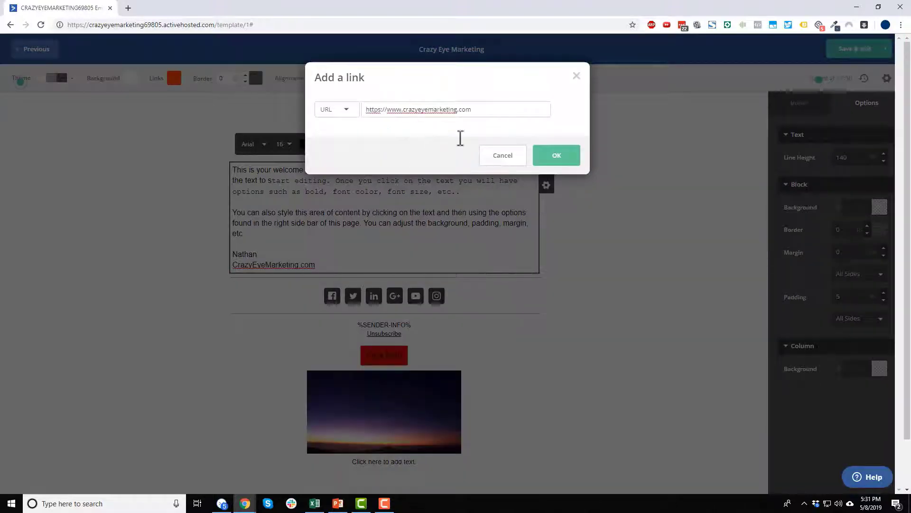
left_click(573, 159)
scroll(456, 325, "down", 1)
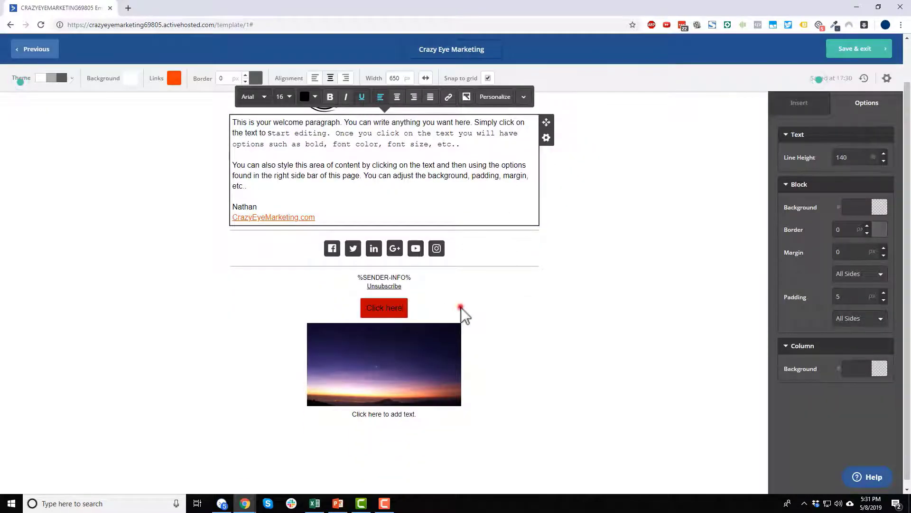
Delete the Click here button and the sunset image blocks.
left_click(461, 306)
left_click(546, 315)
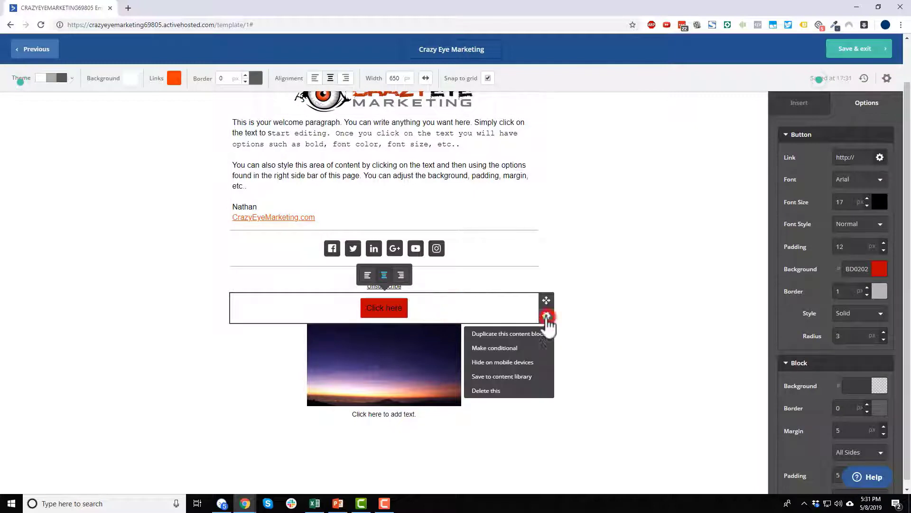
left_click(509, 396)
left_click(529, 392)
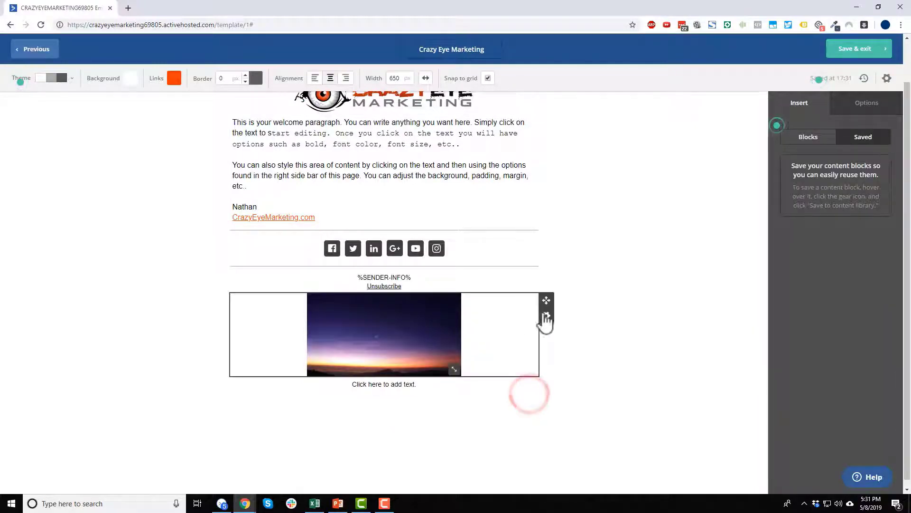
left_click(546, 316)
left_click(502, 392)
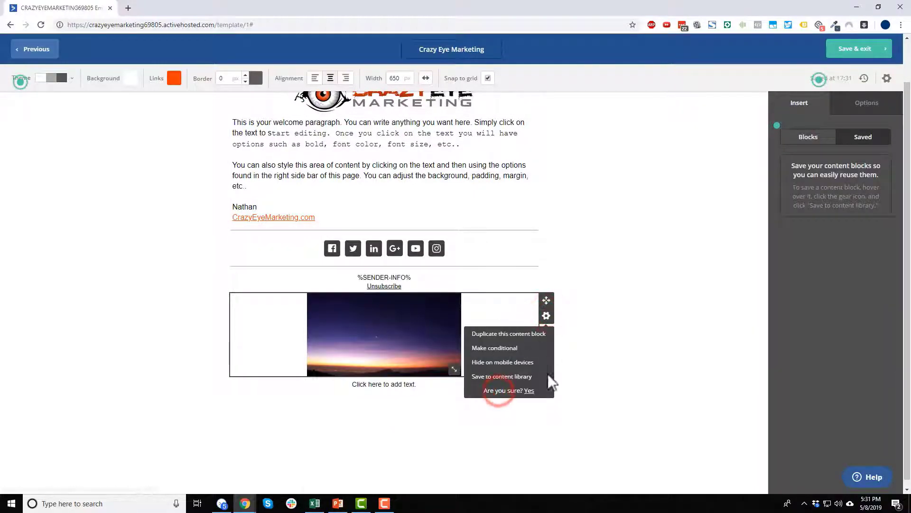
left_click(530, 390)
Delete the empty and placeholder text blocks, then save and exit the template.
left_click(546, 332)
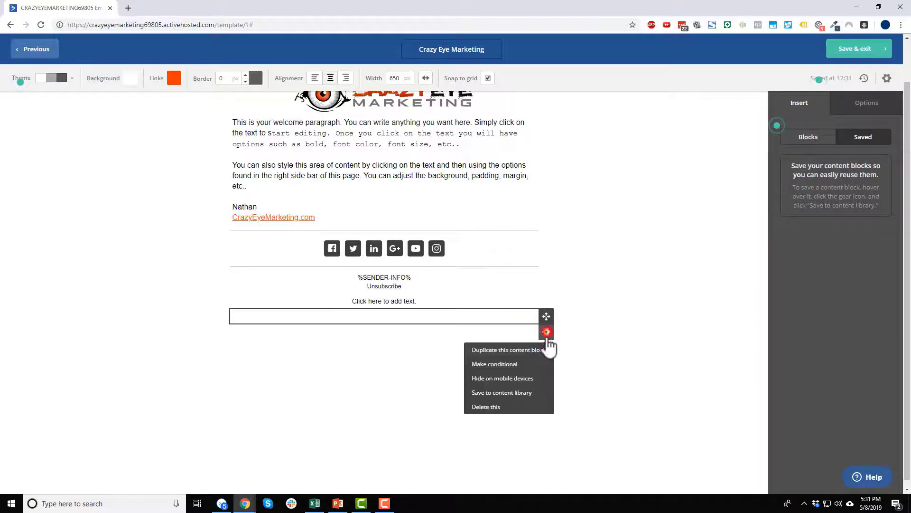
left_click(512, 407)
left_click(528, 407)
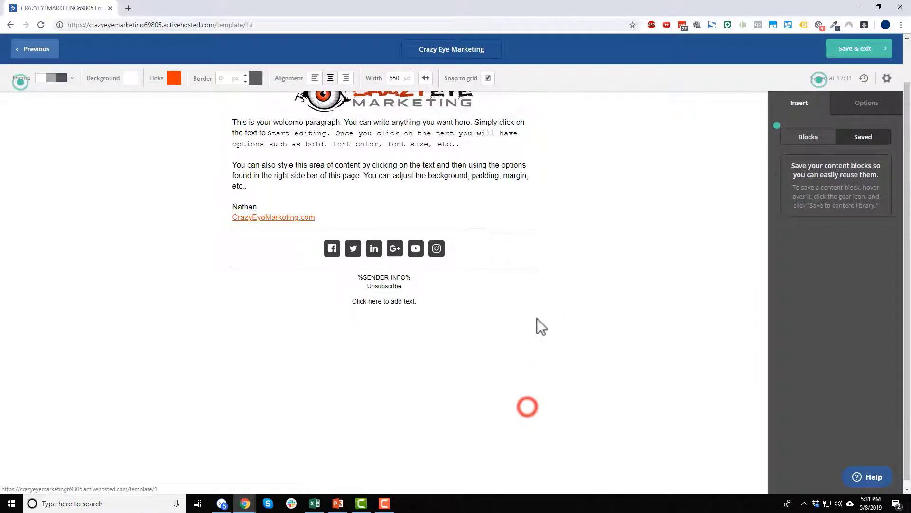
left_click(546, 315)
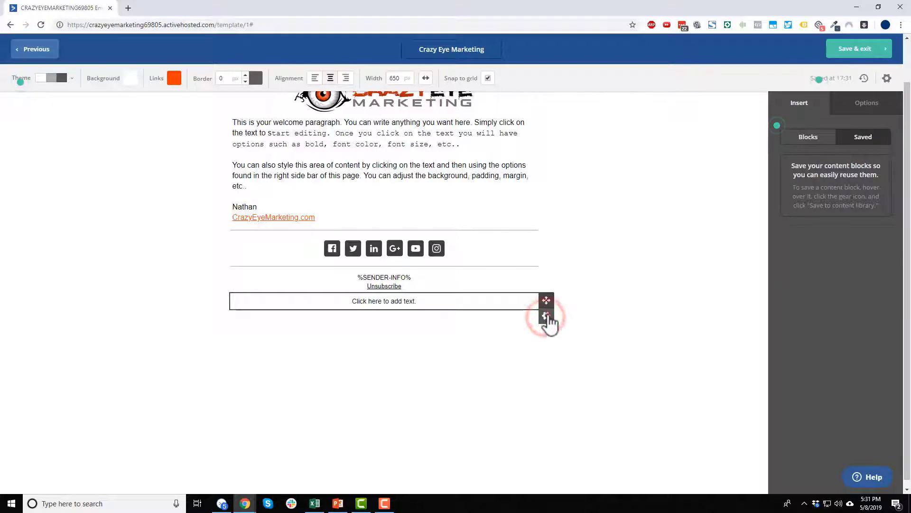
left_click(511, 390)
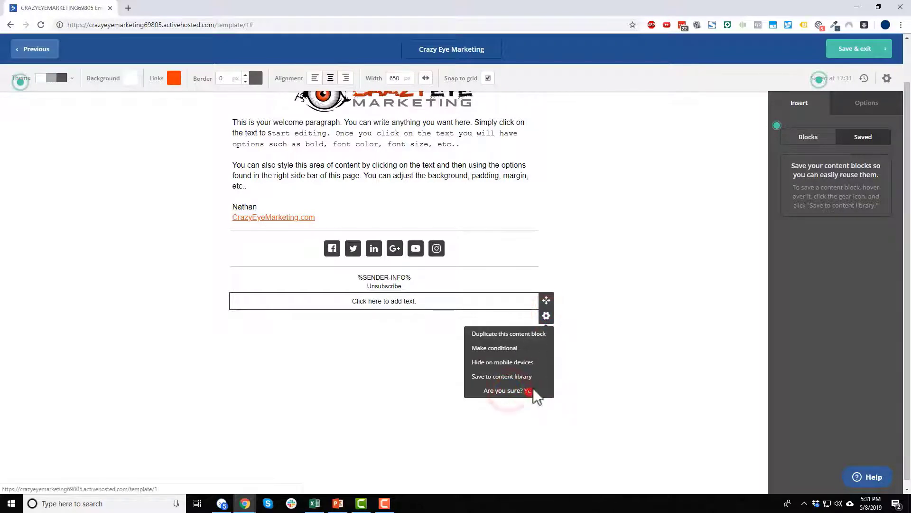
left_click(532, 390)
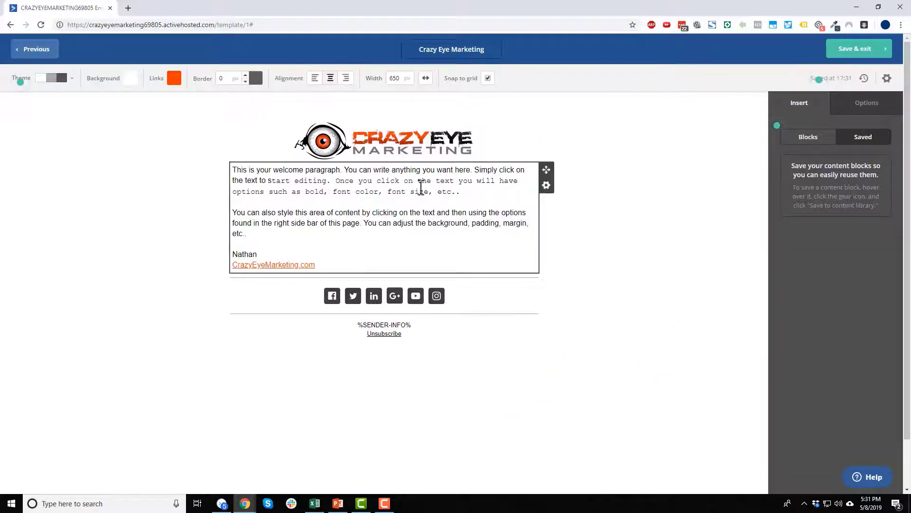
left_click(861, 49)
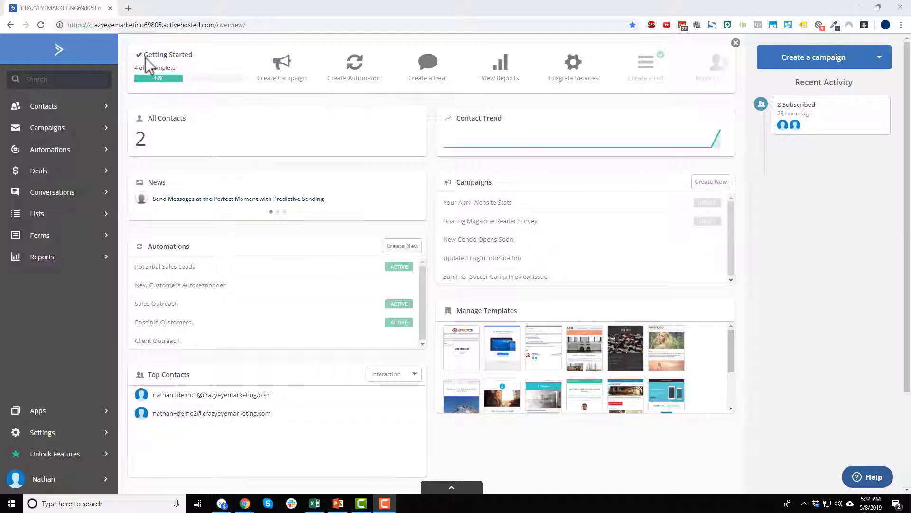
Open Campaigns > Message Variables, and Manage Templates in a second tab.
left_click(67, 136)
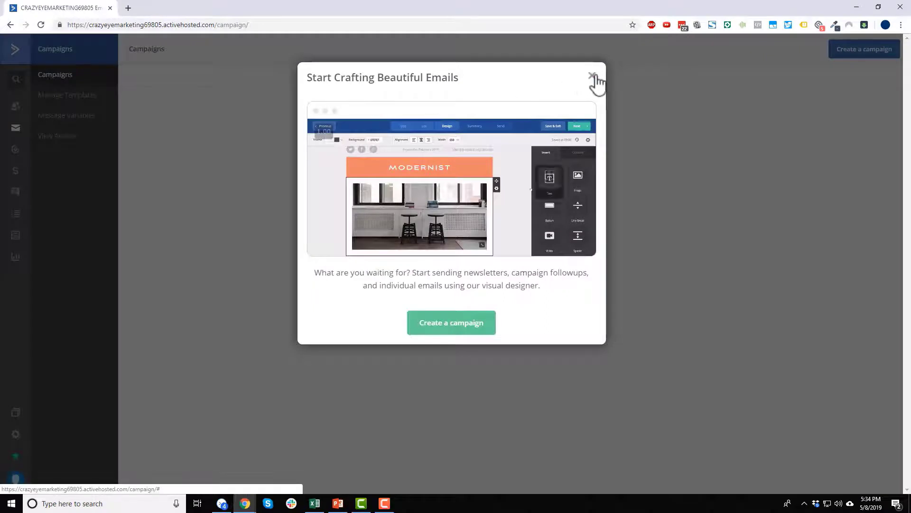
left_click(592, 76)
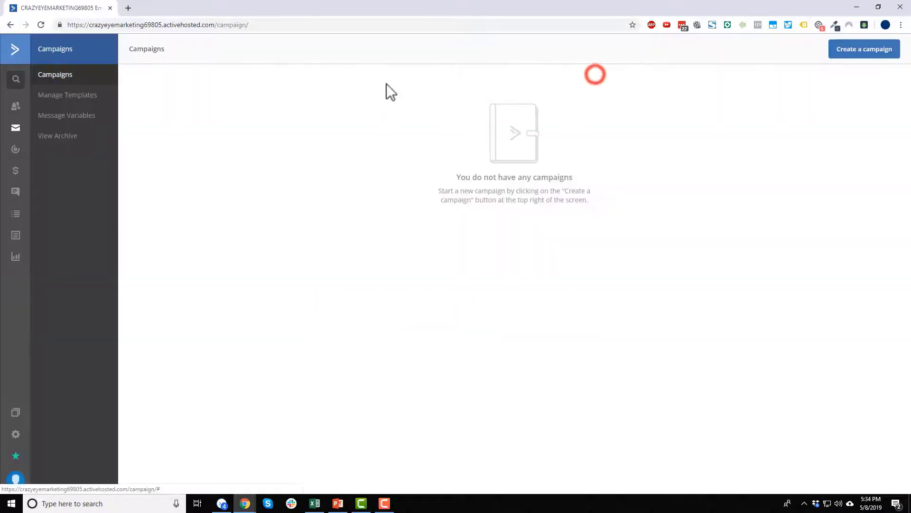
left_click(74, 124)
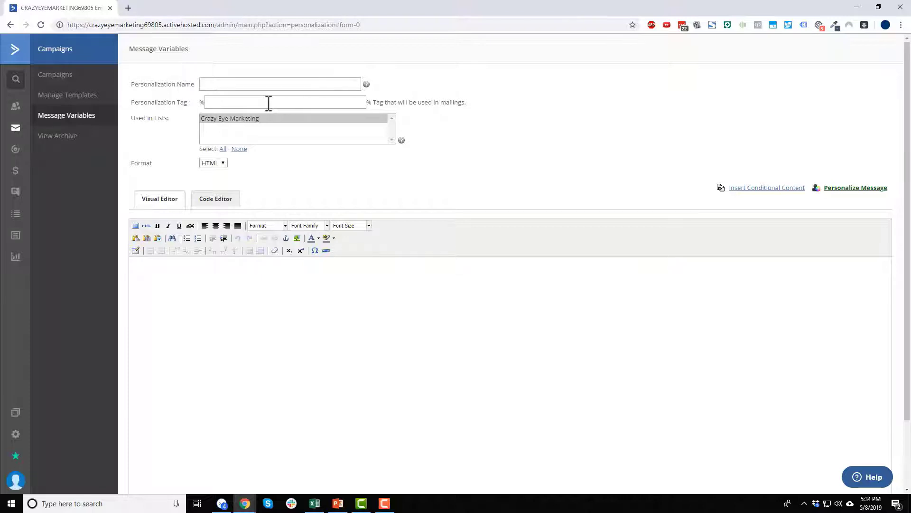
left_click(67, 95, "ctrl")
left_click(183, 7)
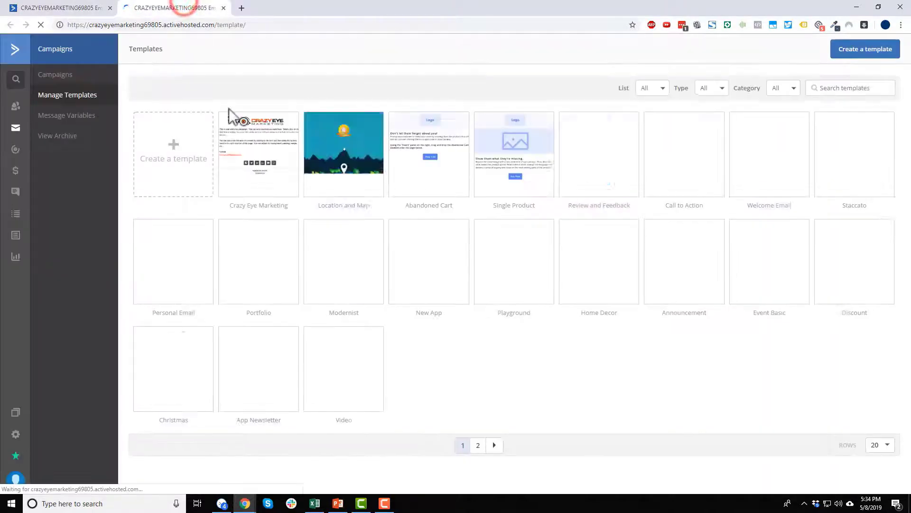
Open the Crazy Eye Marketing template in the editor, inspect its sign-off lines, and return to the first tab.
left_click(270, 136)
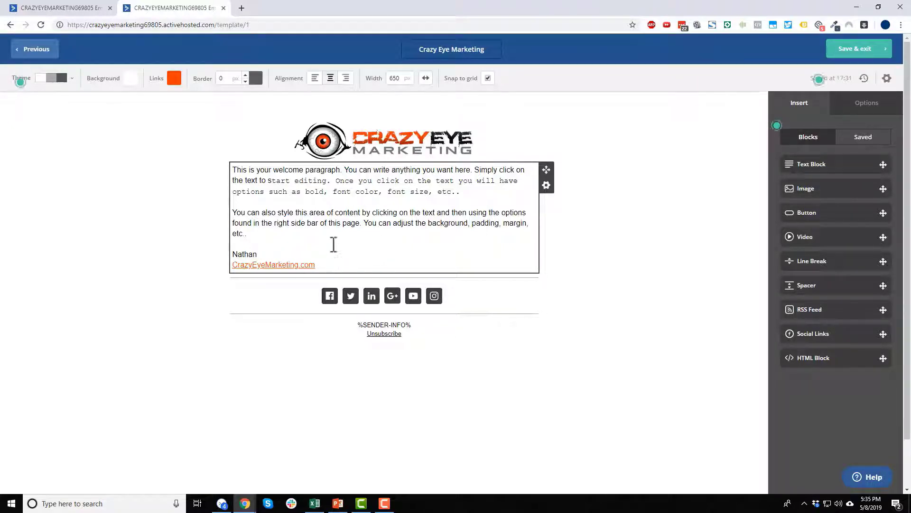
triple_click(340, 261)
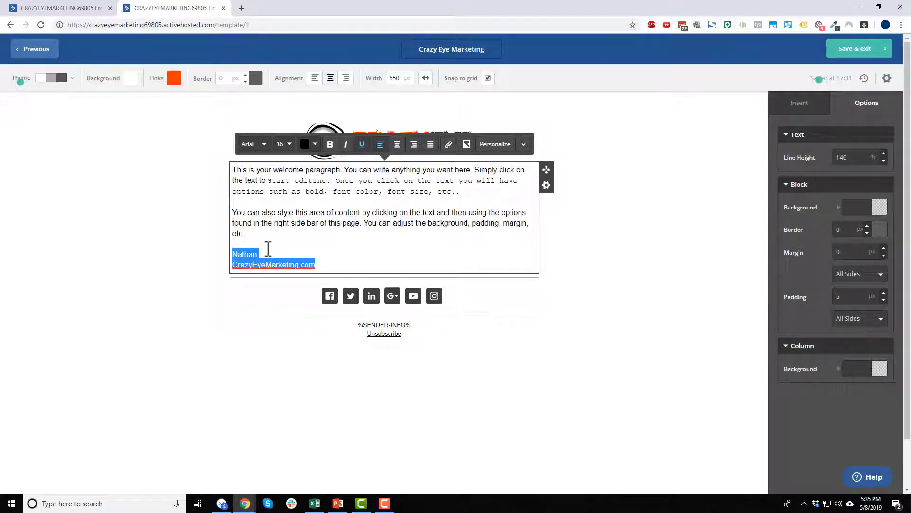
left_click(303, 245)
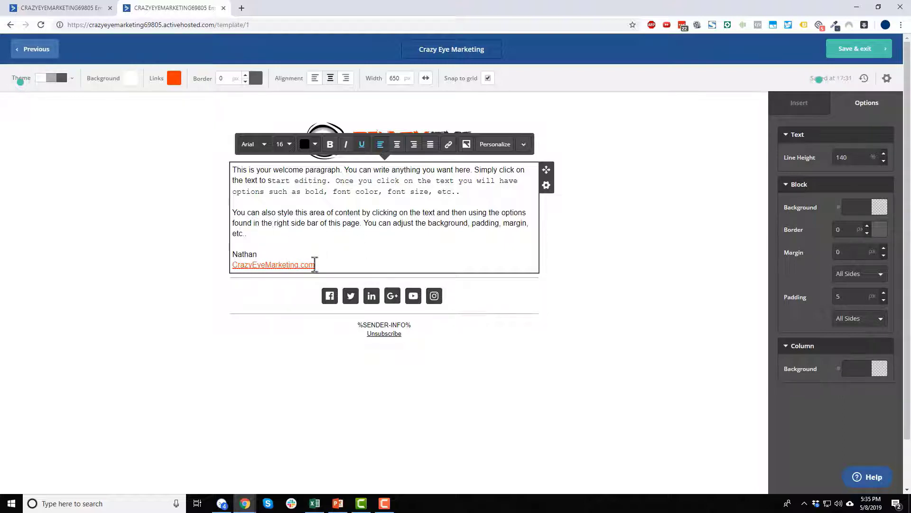
triple_click(349, 262)
left_click(341, 234)
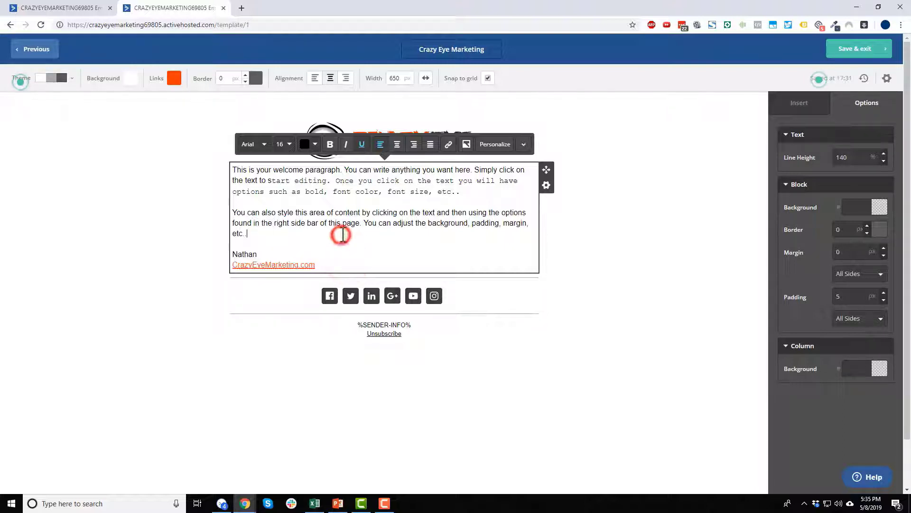
left_click(78, 8)
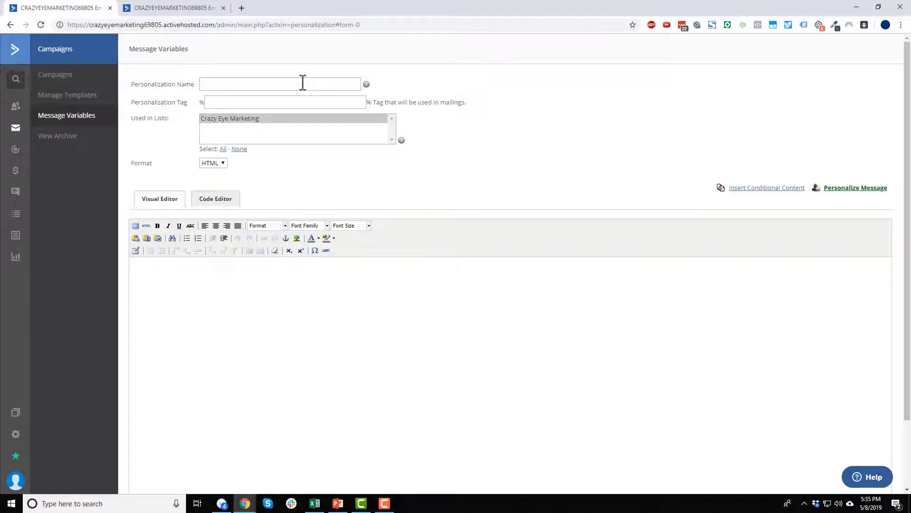
Name the new variable 'signature' and assign it to the Crazy Eye Marketing list.
left_click(173, 8)
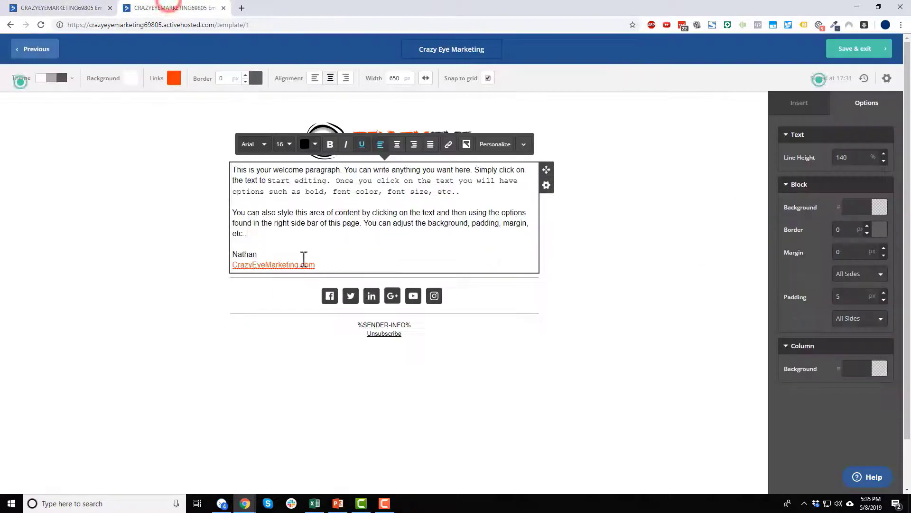
left_click(230, 253)
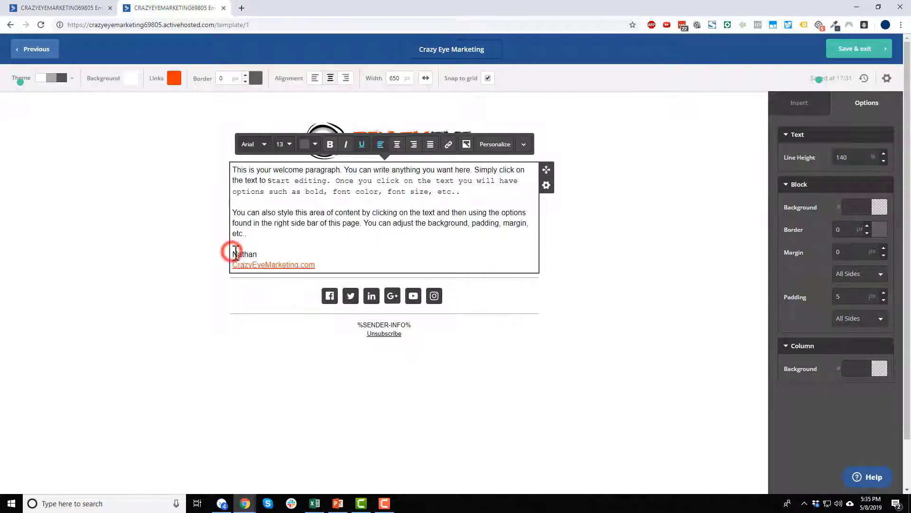
left_click(87, 8)
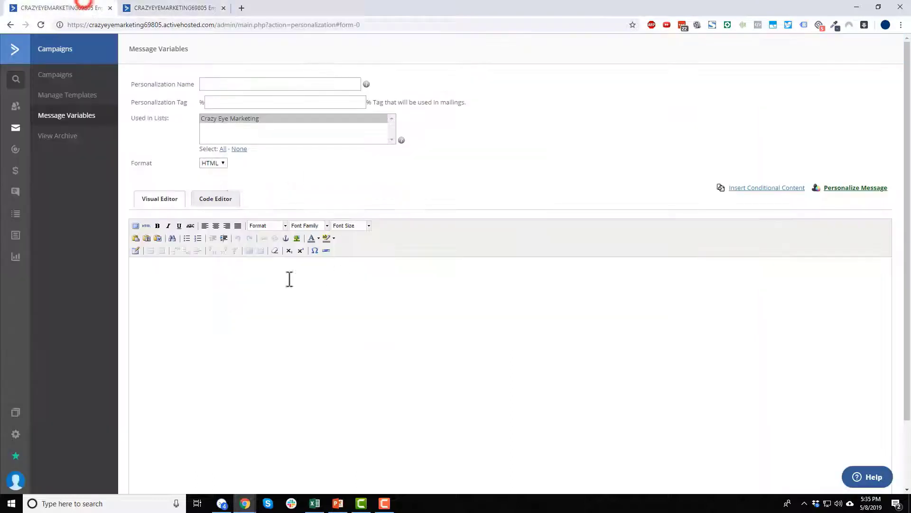
left_click(244, 86)
type("signature")
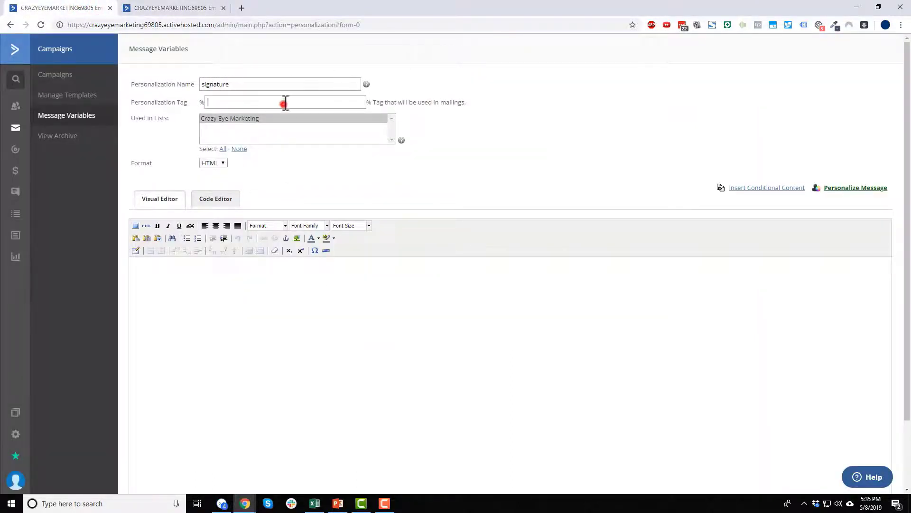
type("signature")
left_click(262, 119)
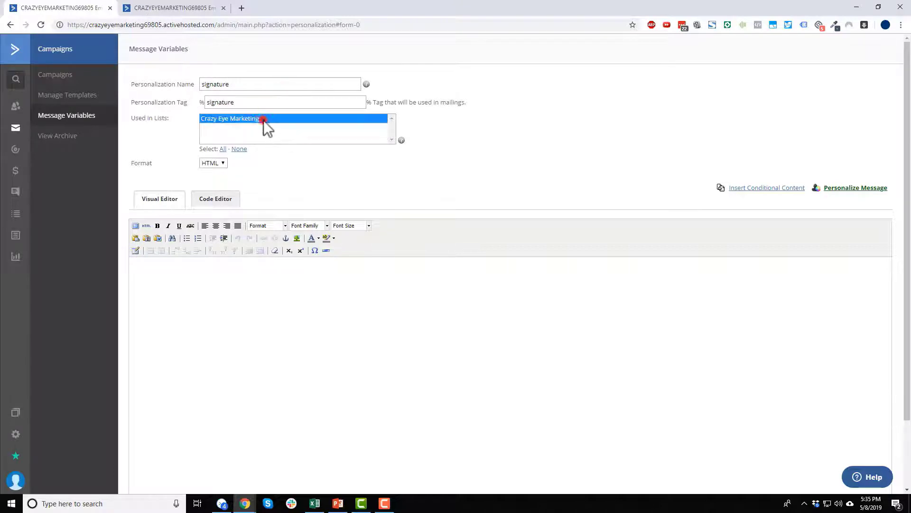
Enter the sign-off name and CrazyEyeMarketing.com as the variable's content.
left_click(255, 256)
type("Nathan")
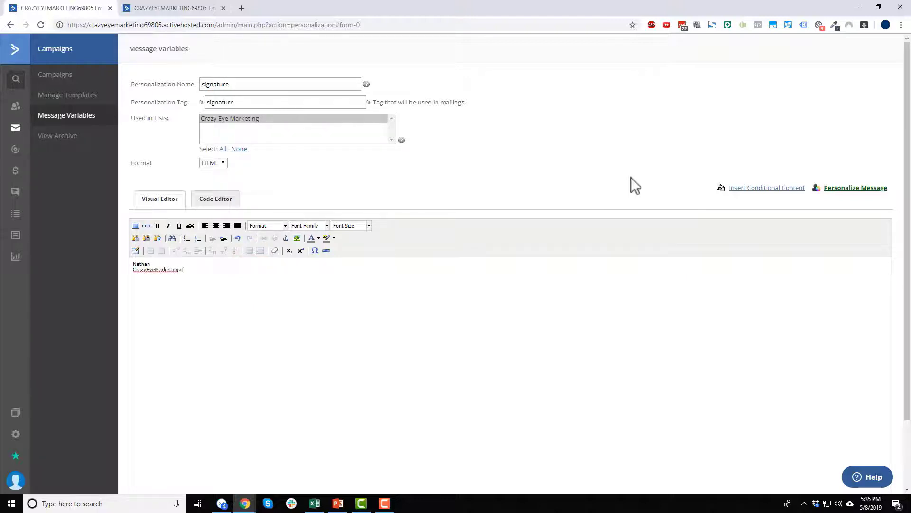
double_click(191, 270)
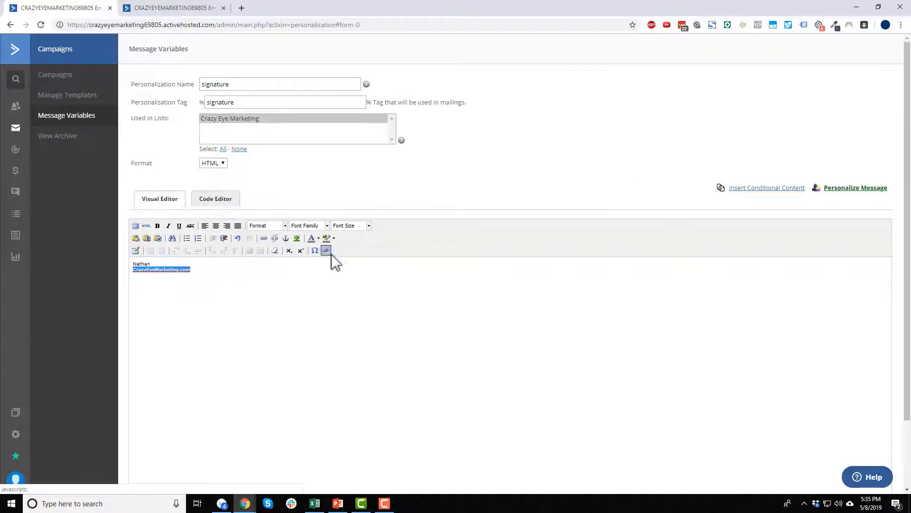
left_click(265, 239)
left_click(464, 207)
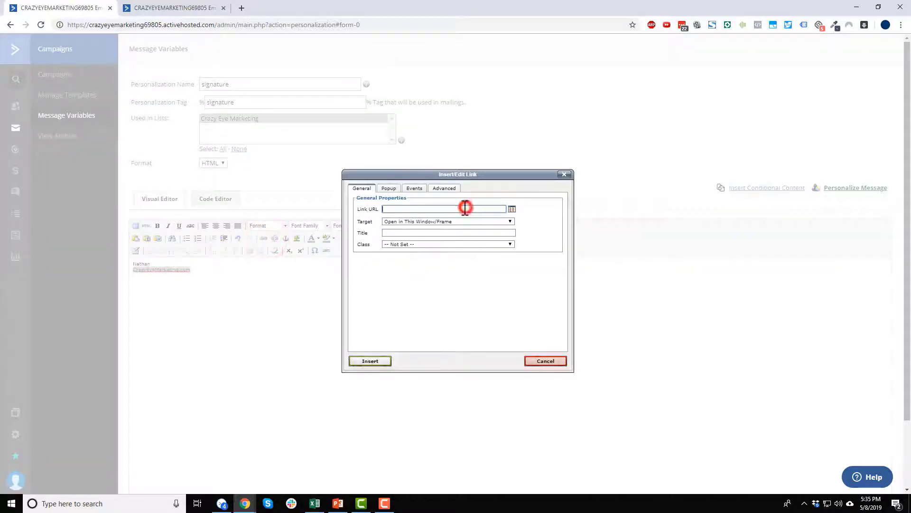
type("ht")
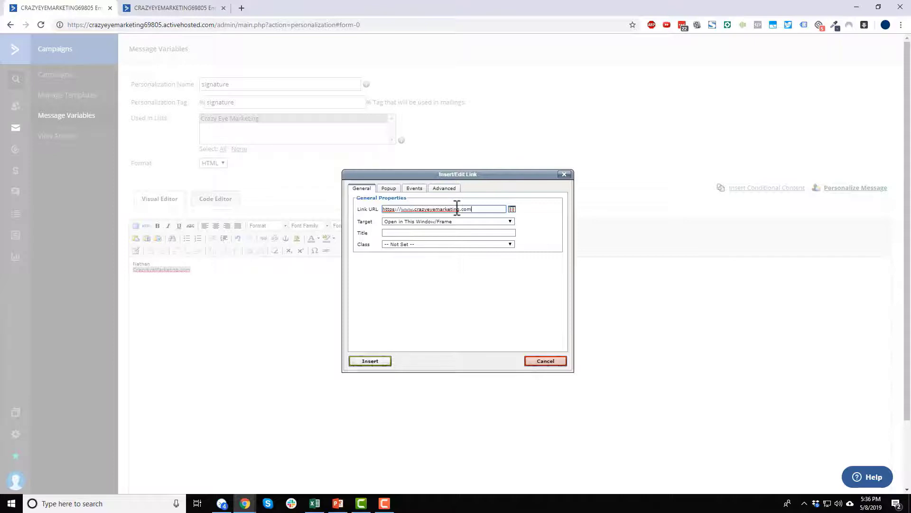
left_click(372, 362)
left_click(258, 277)
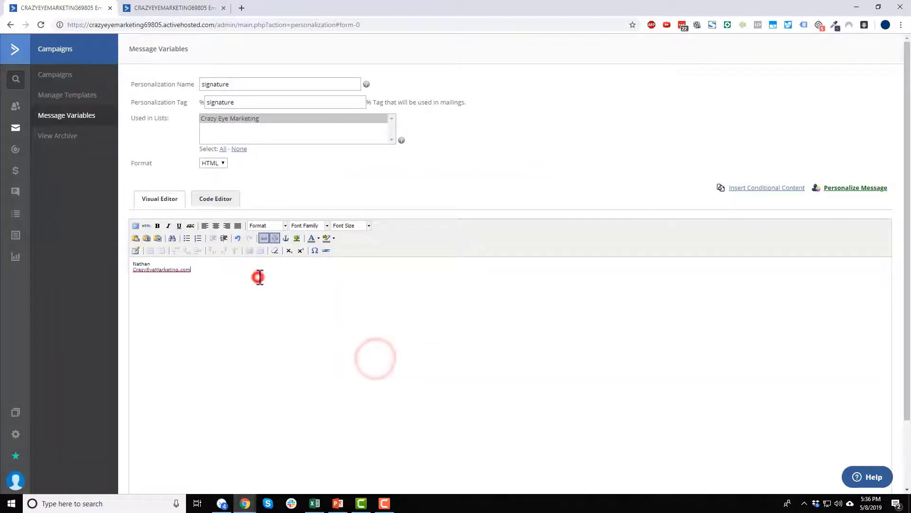
Review the signature's HTML in the Code Editor, then add the %signature% variable.
left_click(214, 200)
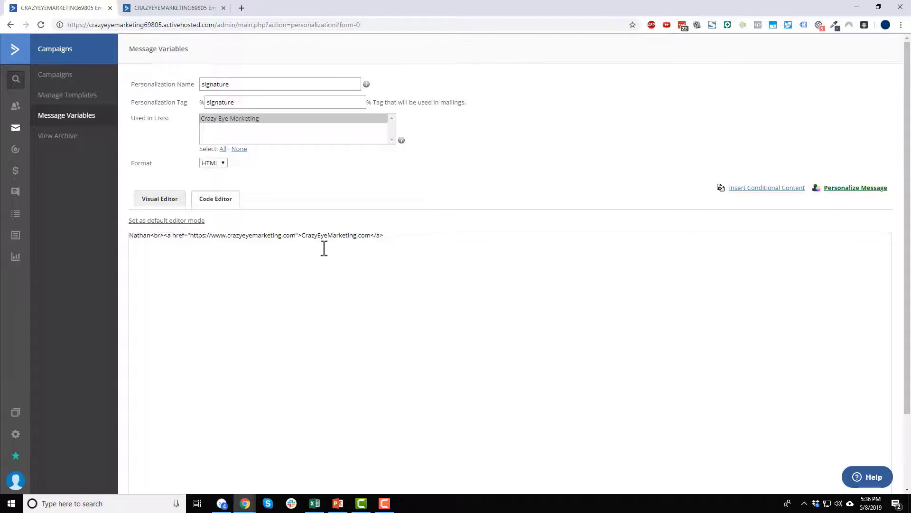
left_click(386, 236)
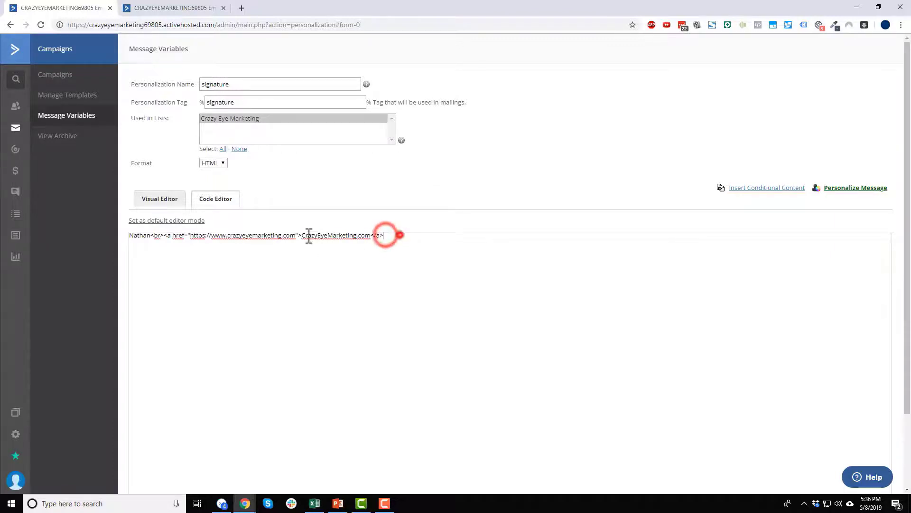
key("ctrl+a")
left_click(457, 240)
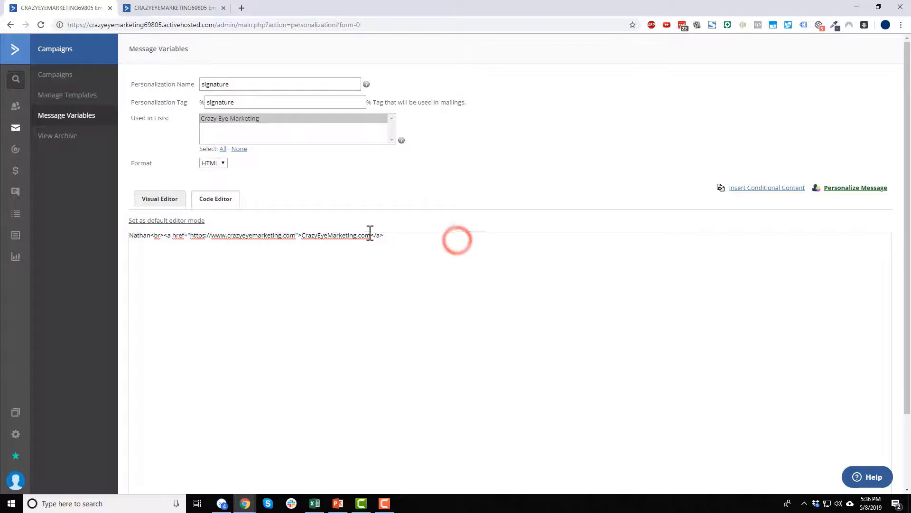
left_click(153, 194)
scroll(319, 218, "down", 3)
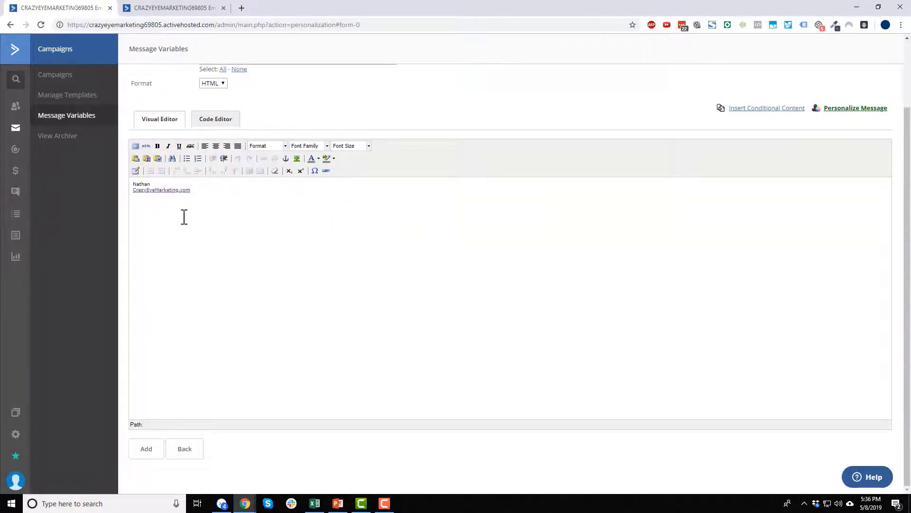
left_click(145, 453)
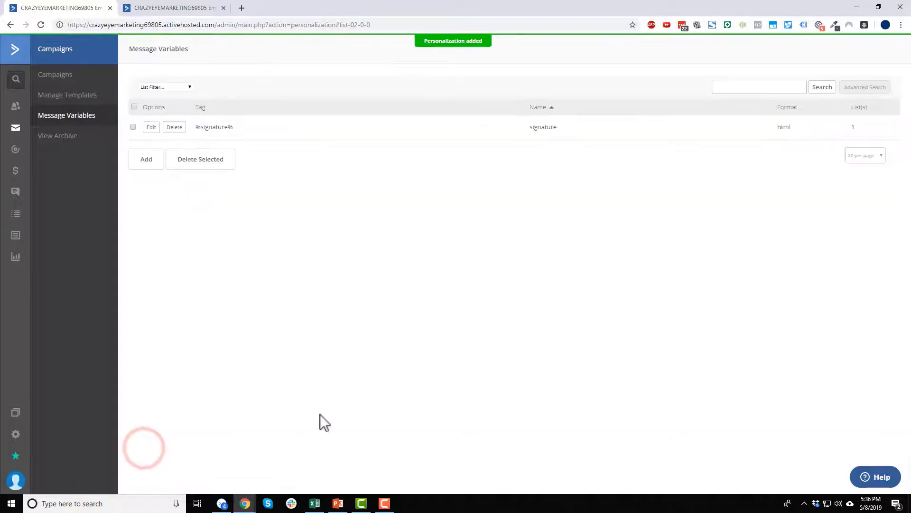
Replace the typed name and website sign-off with %signature%, then save and exit the template.
left_click(138, 10)
left_click_drag(334, 262, 209, 257)
type("%")
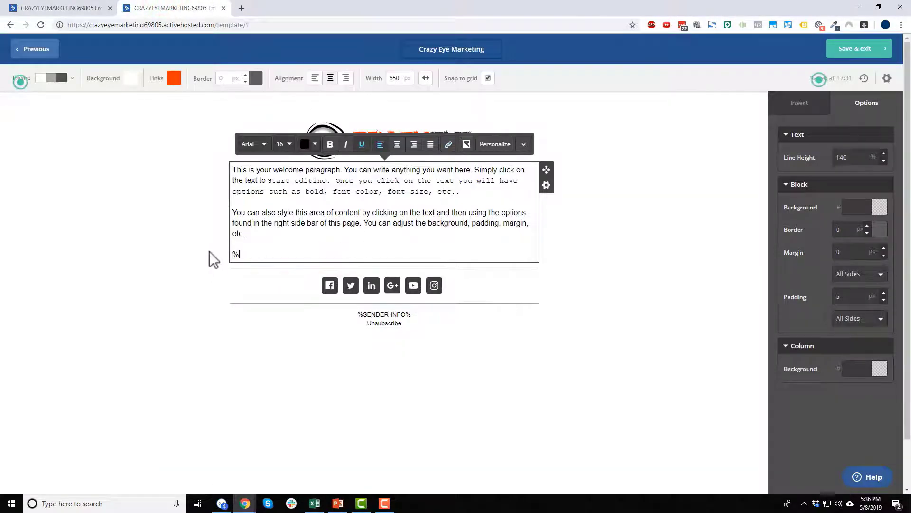
type("signature%")
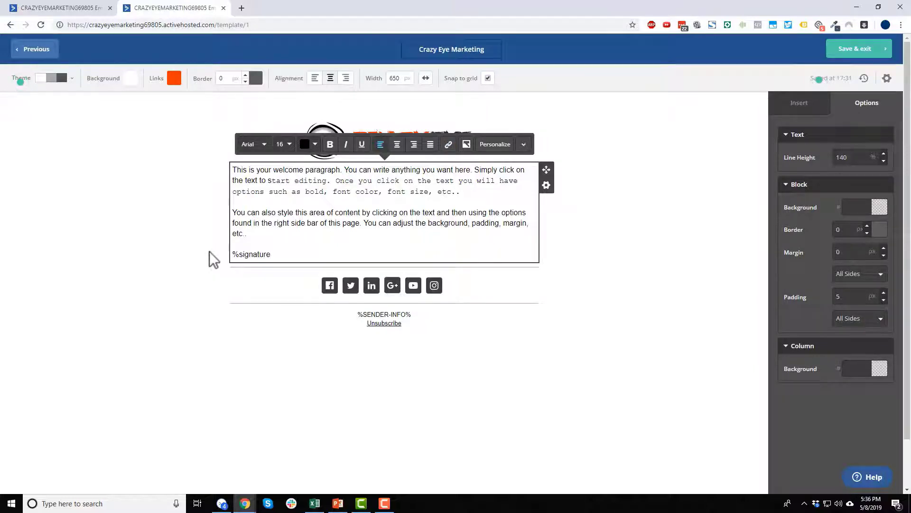
left_click(532, 385)
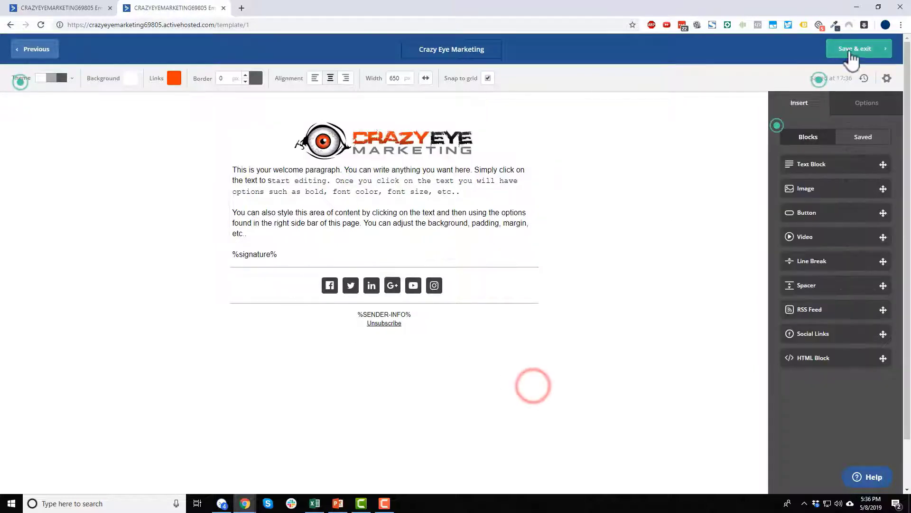
left_click(846, 53)
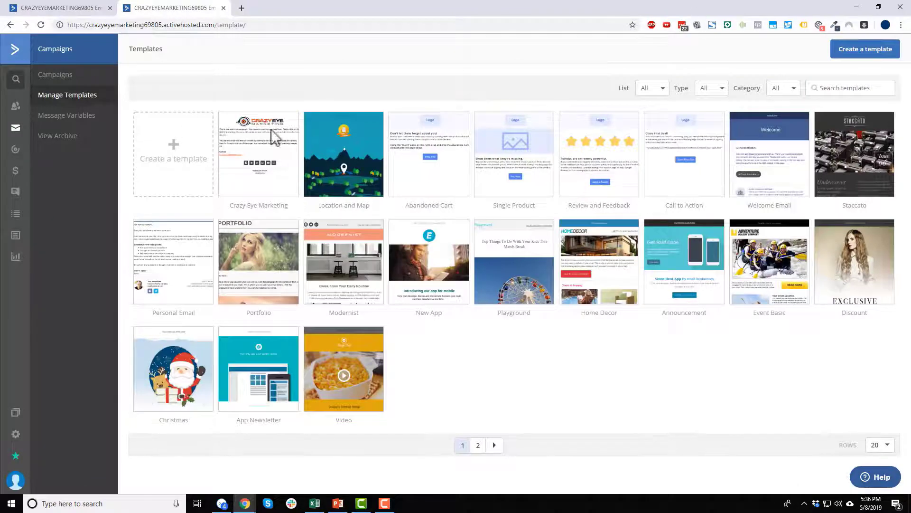
left_click(269, 132)
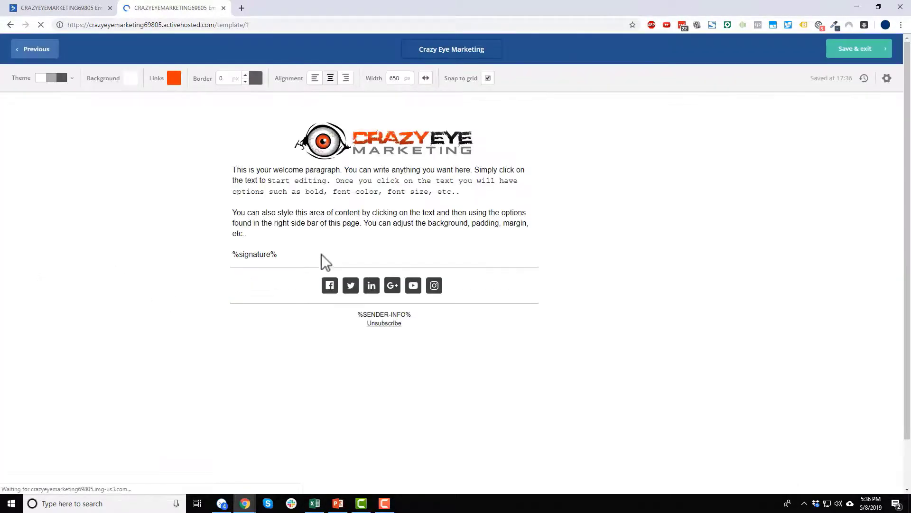
Add a phone number line below the link line in the %signature% variable and update it.
left_click_drag(289, 252, 231, 255)
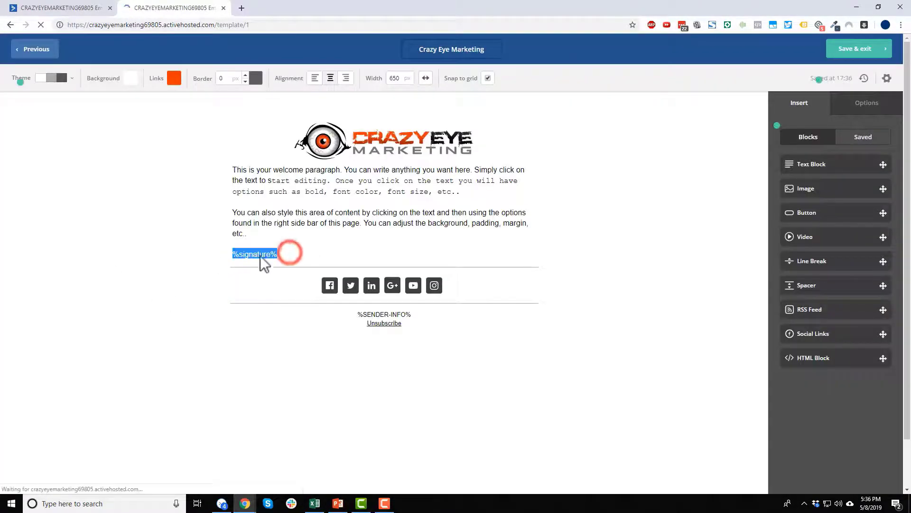
left_click(262, 255)
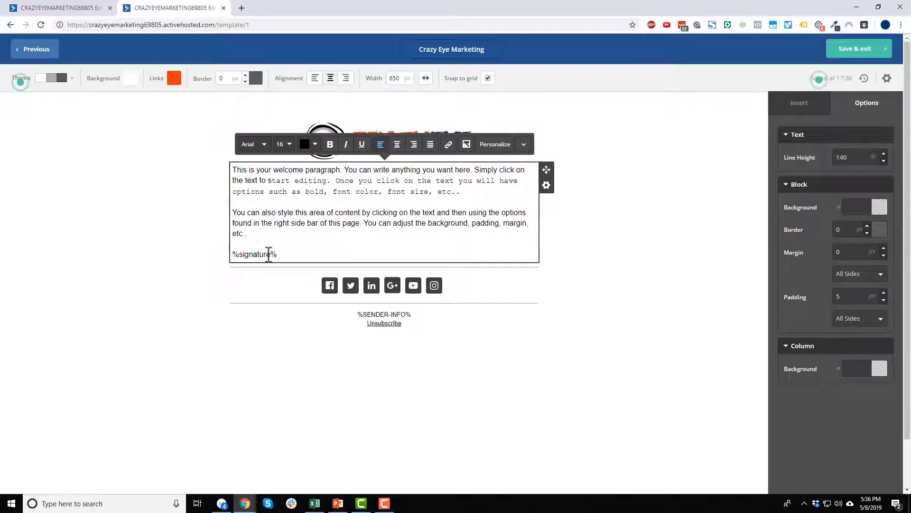
left_click(41, 6)
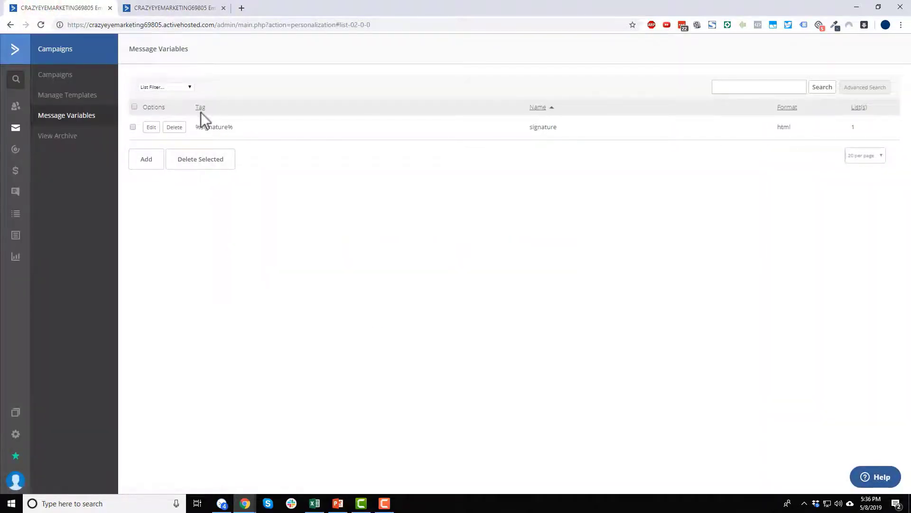
left_click(153, 126)
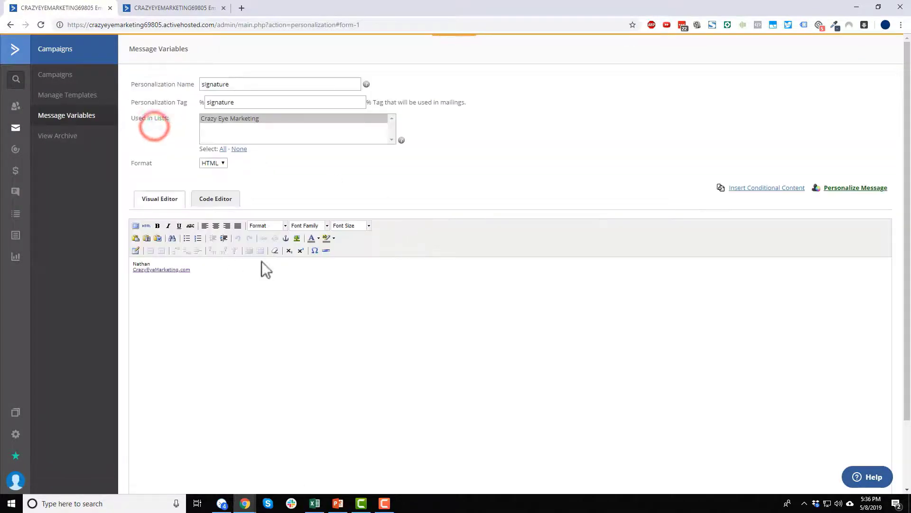
left_click(219, 272)
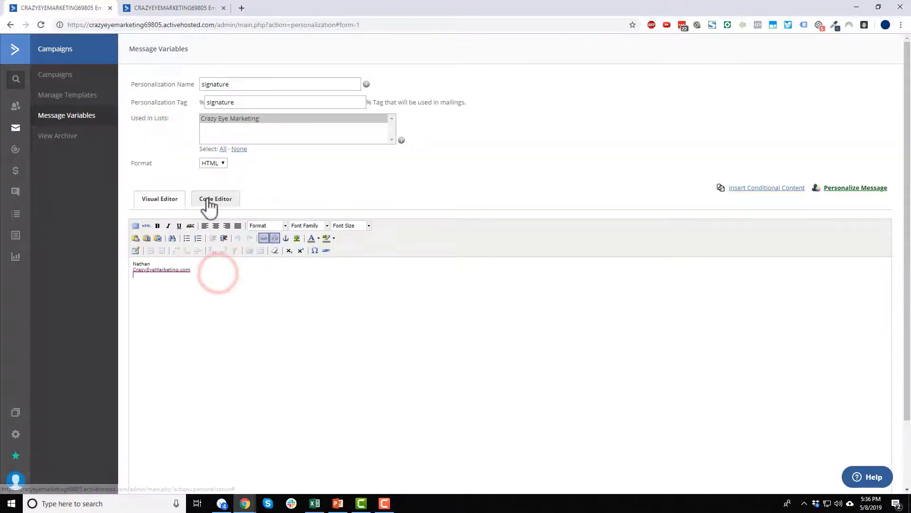
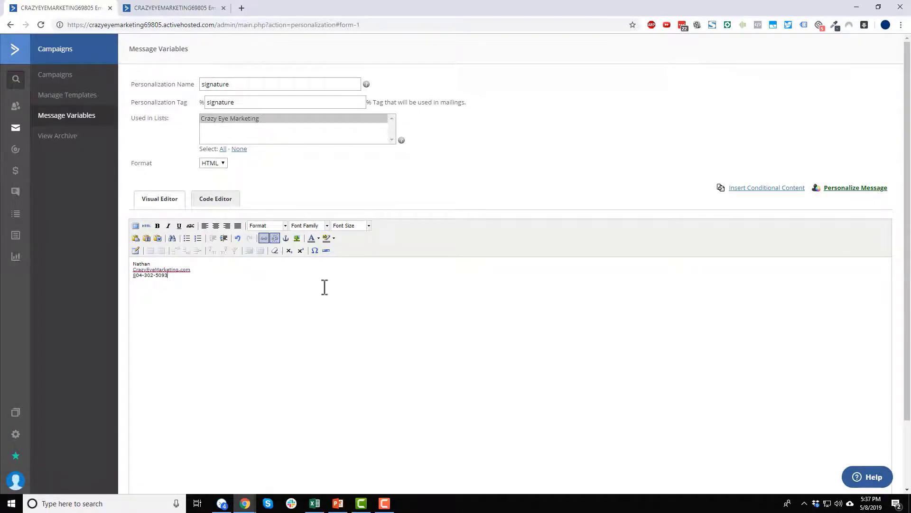
scroll(324, 287, "down", 2)
left_click(135, 451)
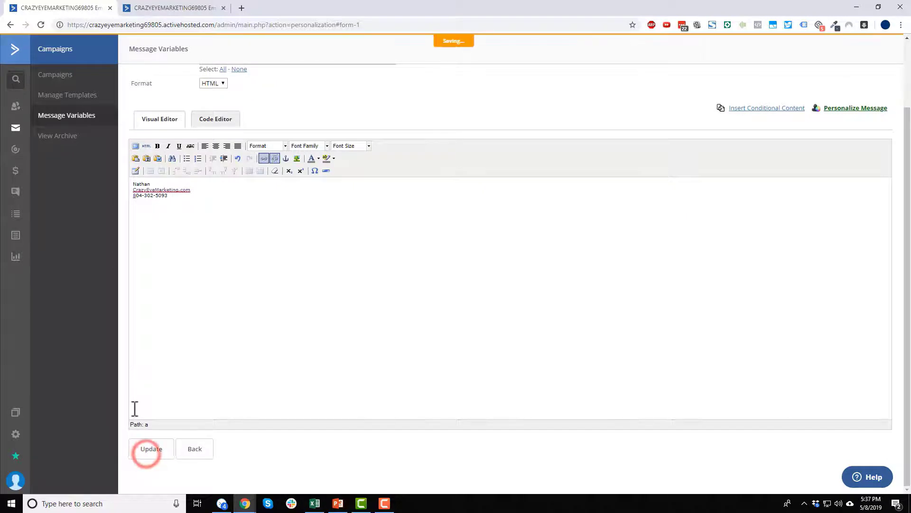
left_click(142, 7)
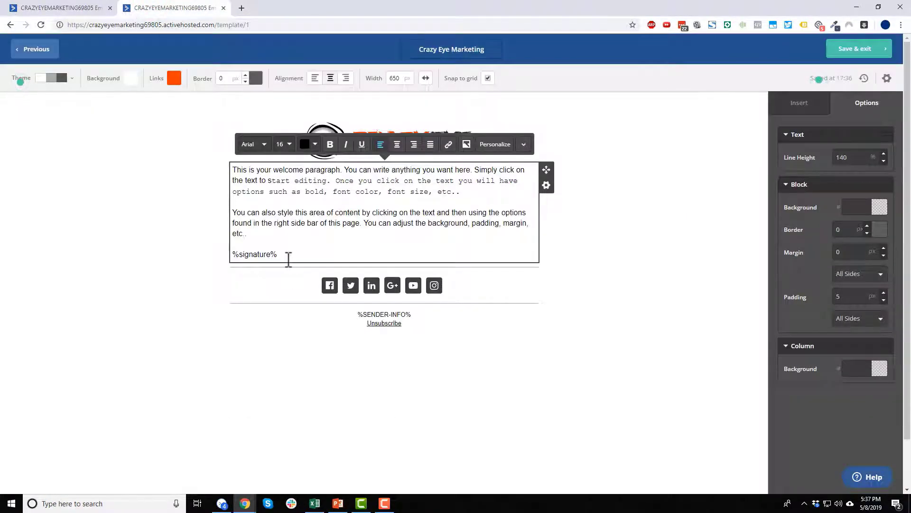
Compare the %signature% placeholder in the email against the Message Variables list.
left_click_drag(292, 256, 228, 259)
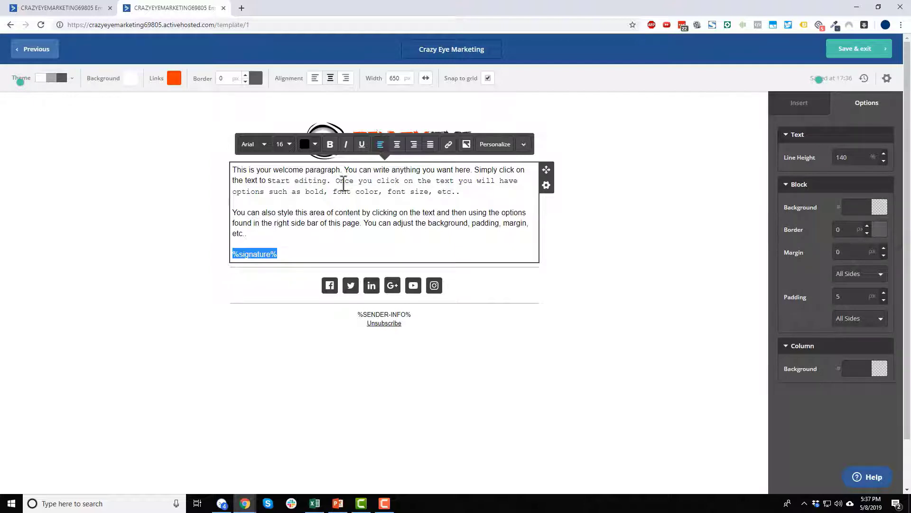
left_click(76, 7)
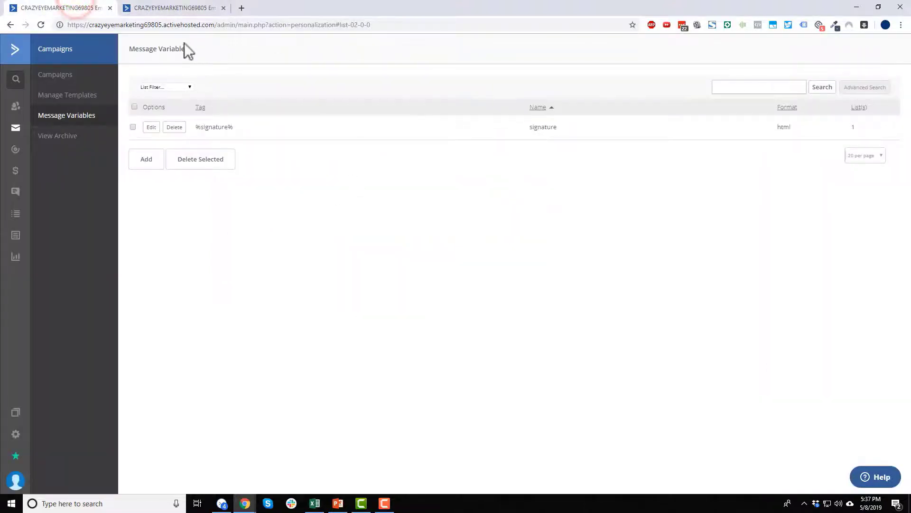
left_click(167, 8)
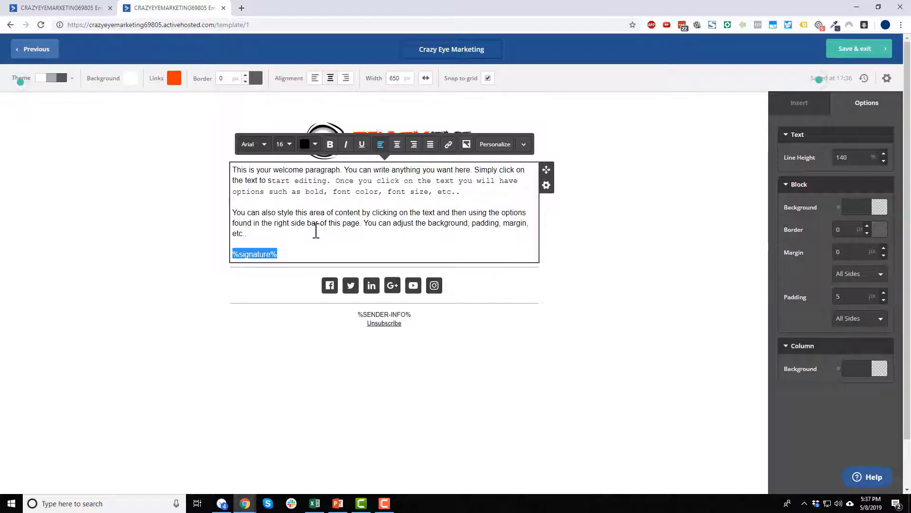
left_click(284, 258)
left_click(587, 375)
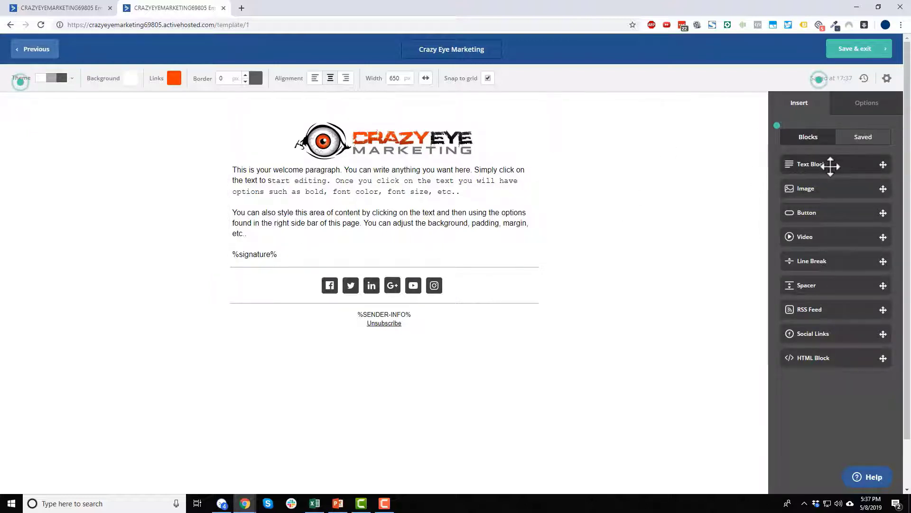
Drag a new empty text block above the logo and click into it.
left_click_drag(831, 166, 374, 114)
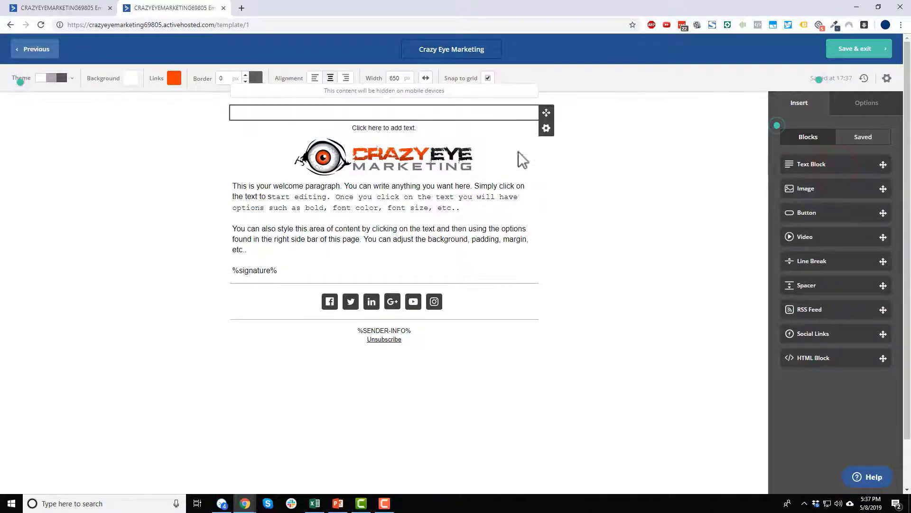
left_click(409, 127)
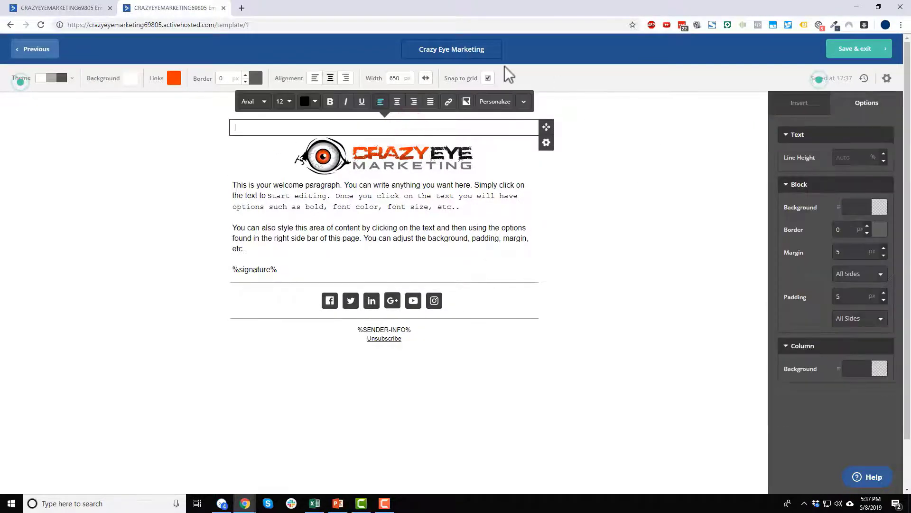
left_click(60, 7)
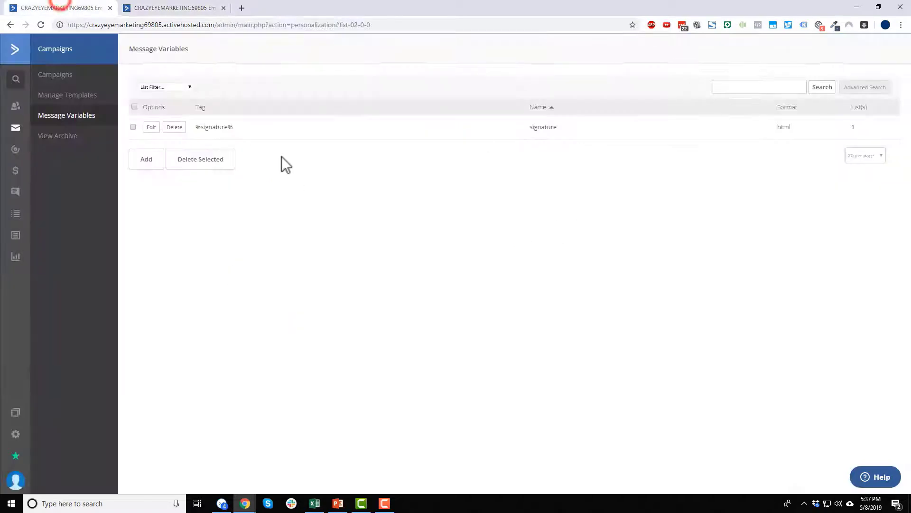
Create a message variable named 'logo' with tag 'logo' for the Crazy Eye Marketing list.
left_click(153, 160)
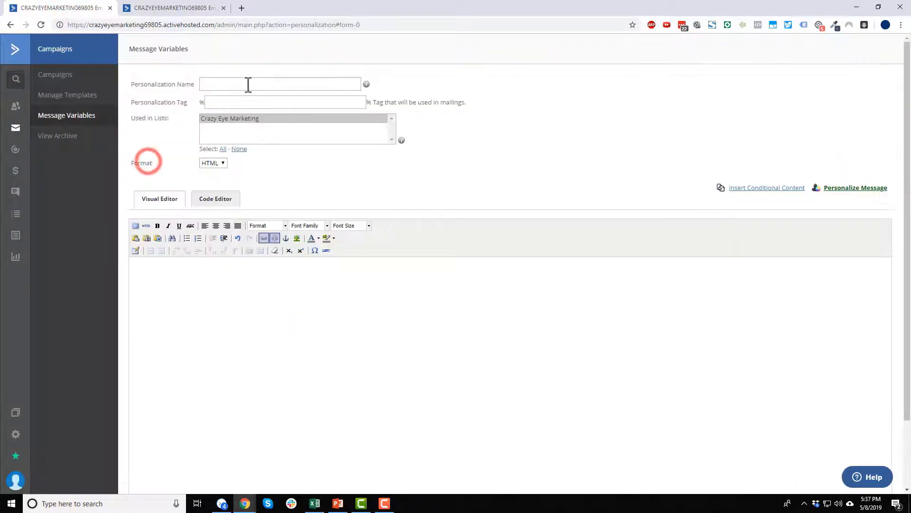
left_click(259, 84)
type("logo")
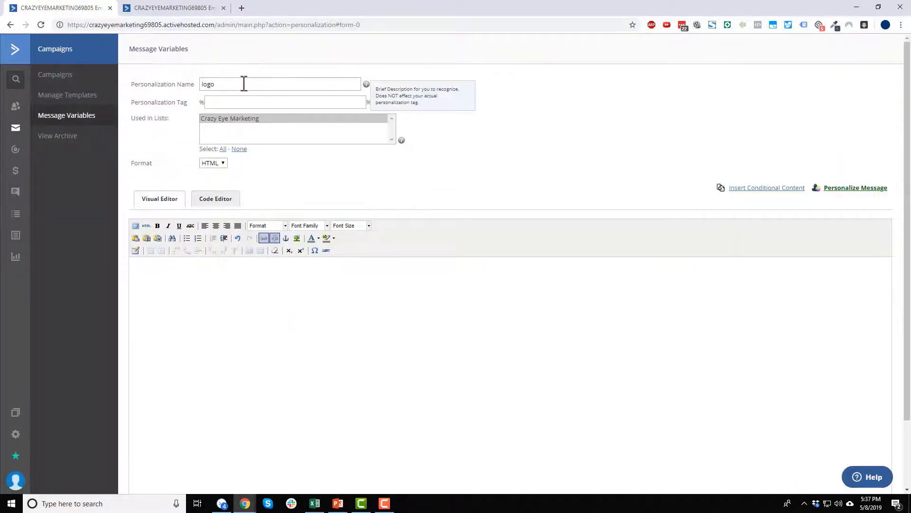
key("Tab")
type("lo")
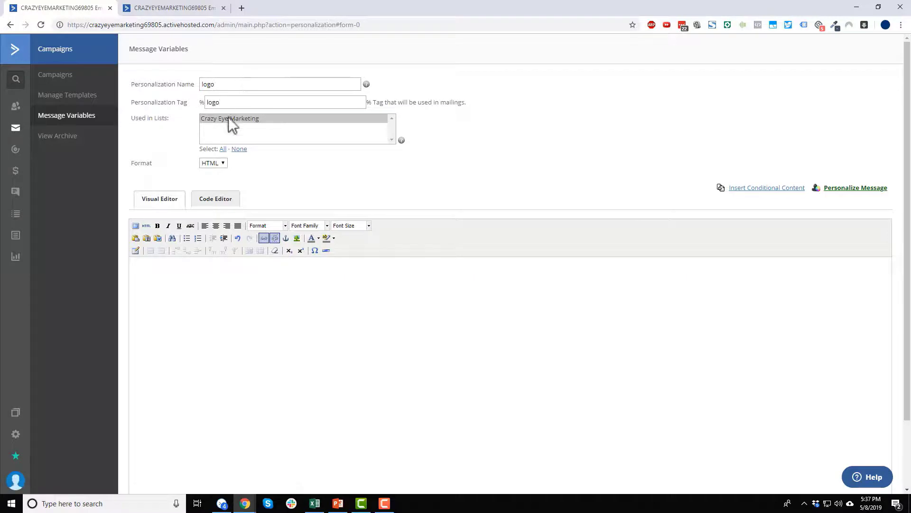
left_click(229, 119)
left_click(254, 279)
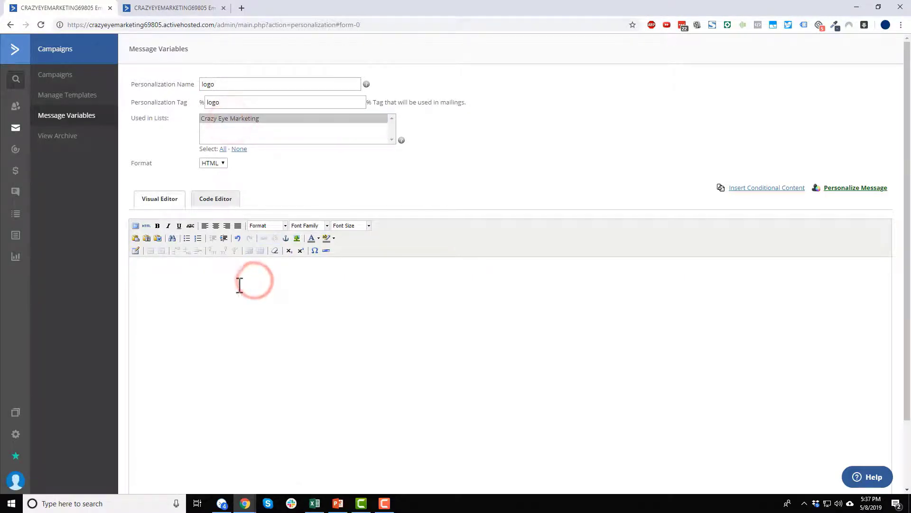
Insert the Crazy Eye logo image at 379×80, reusing its description as the title.
left_click(296, 238)
left_click(280, 167)
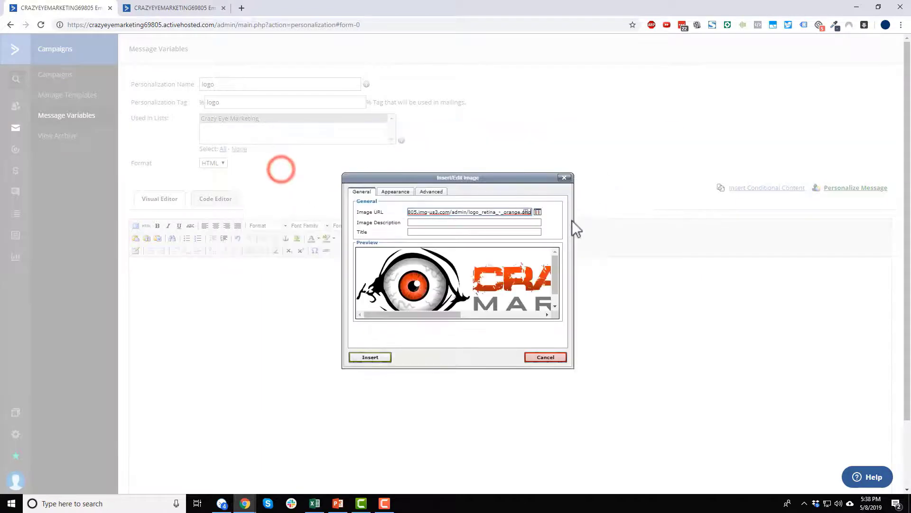
left_click(455, 222)
type("Crazy Eye Marketing")
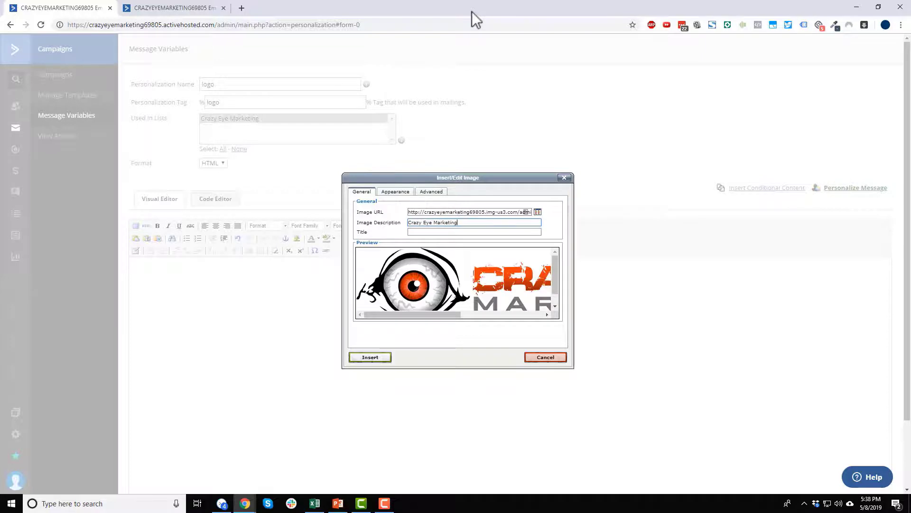
key("ctrl+a")
key("ctrl+c")
left_click(460, 231)
key("ctrl+v")
left_click(393, 190)
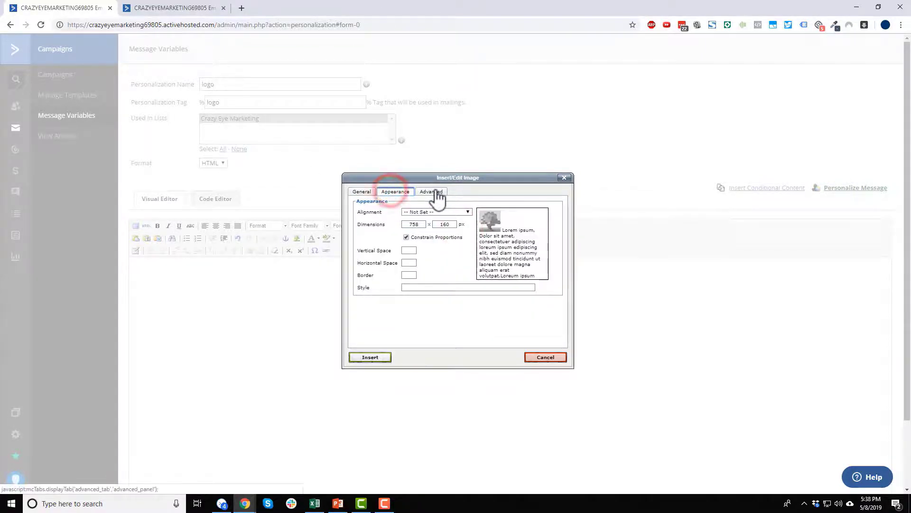
double_click(446, 224)
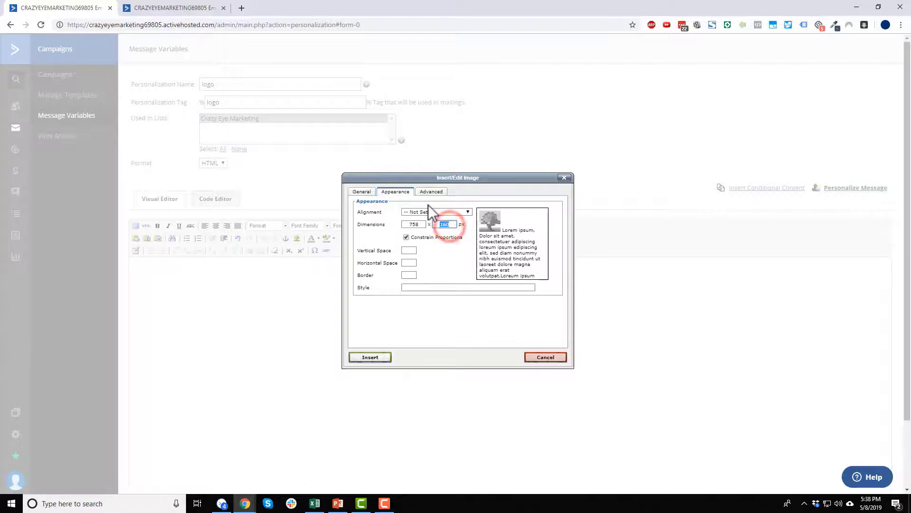
left_click(445, 214)
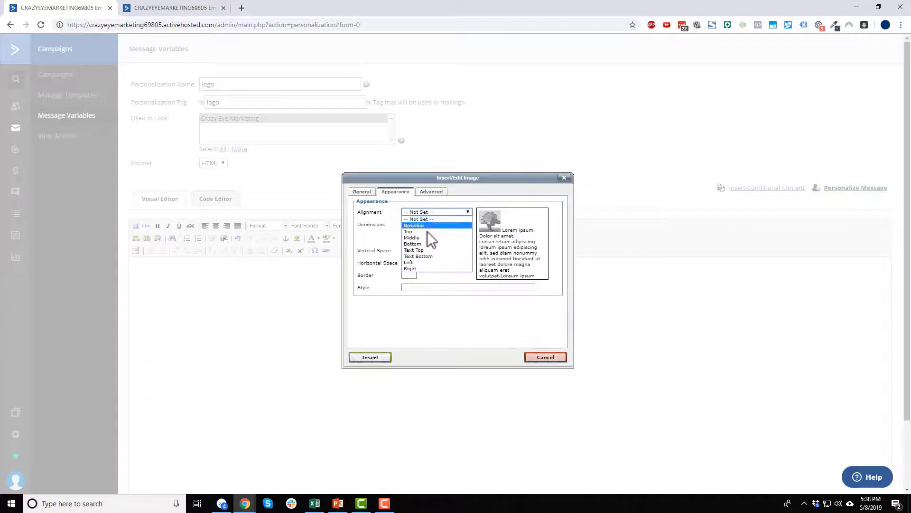
left_click(437, 325)
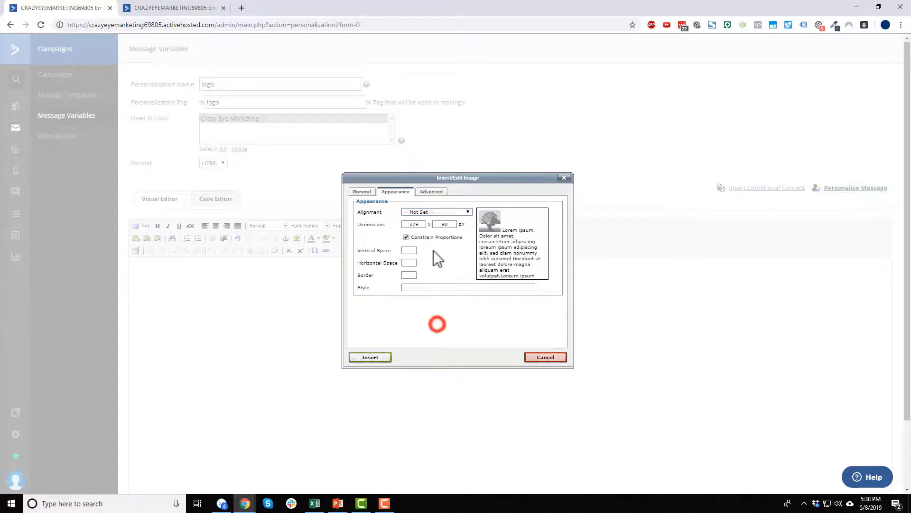
left_click(435, 192)
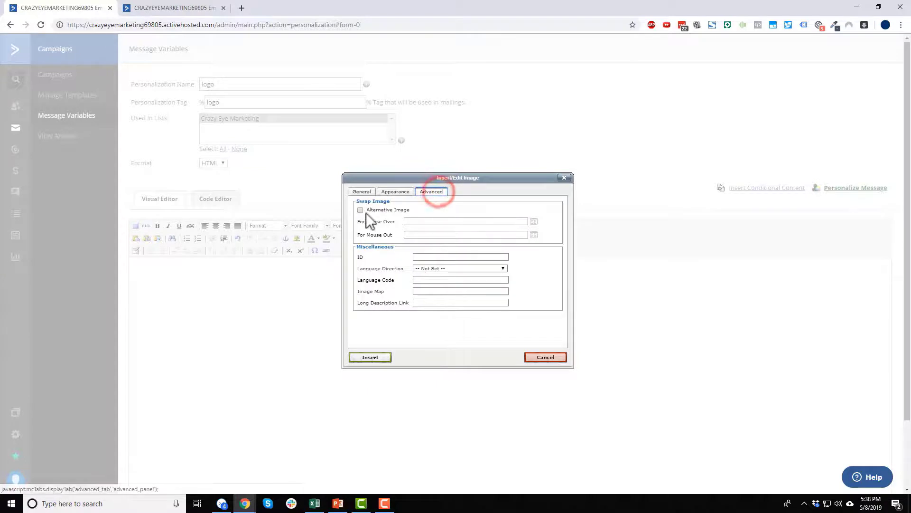
left_click(363, 360)
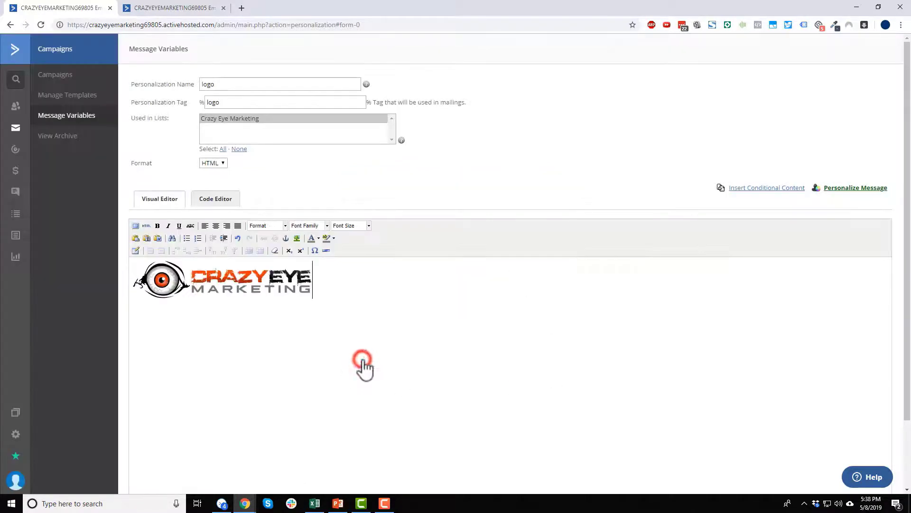
Centre the logo in the variable content and select the image.
left_click(236, 269)
left_click(215, 226)
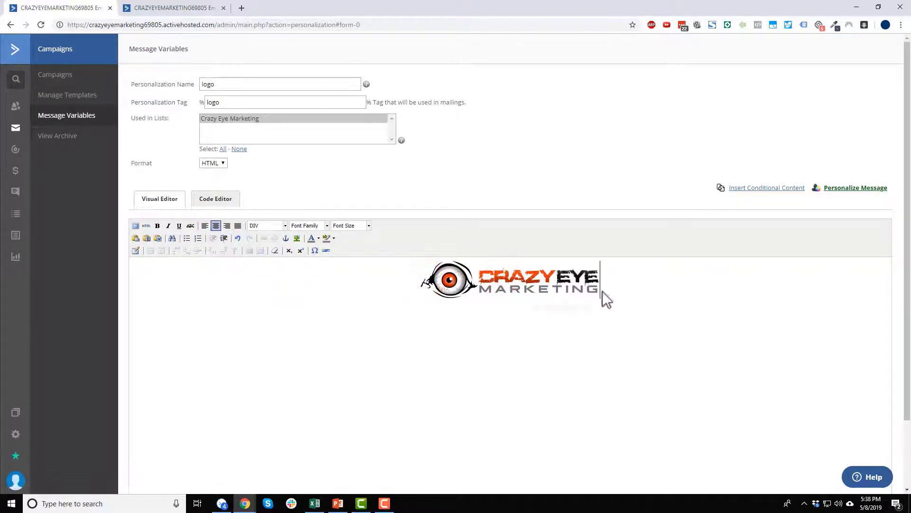
double_click(409, 278)
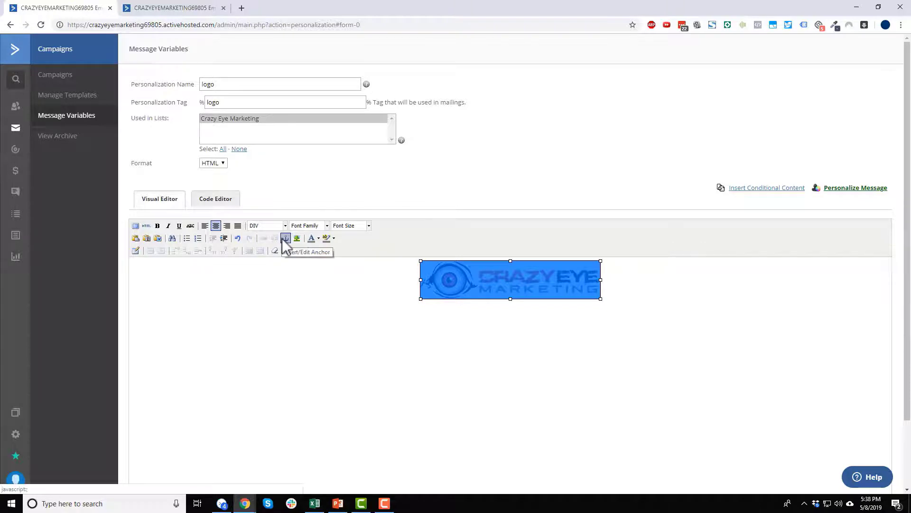
left_click(321, 275)
left_click(678, 318)
left_click(571, 282)
left_click(423, 266)
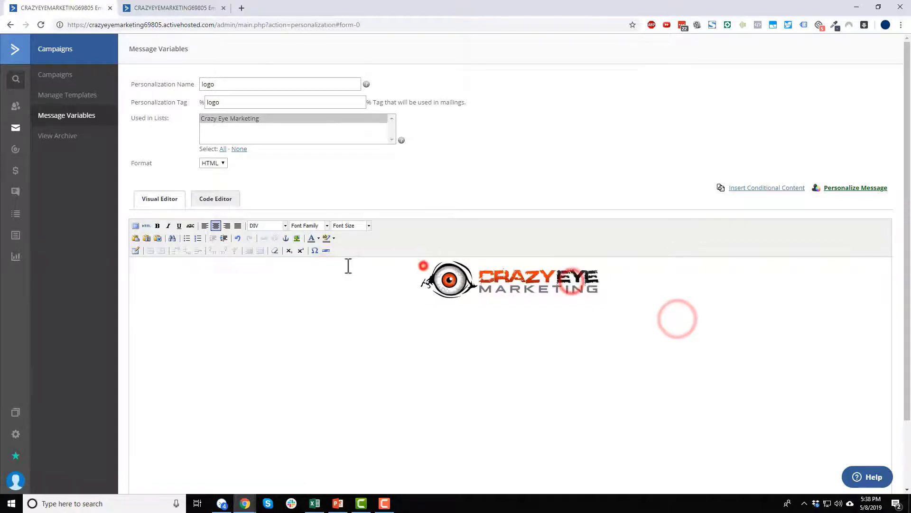
left_click(347, 265)
left_click(405, 285)
left_click(446, 289)
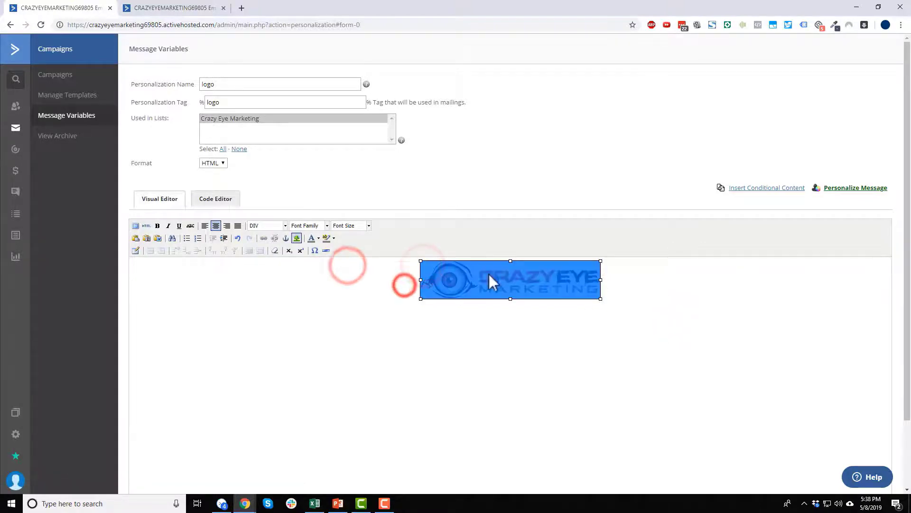
left_click(265, 238)
left_click(433, 208)
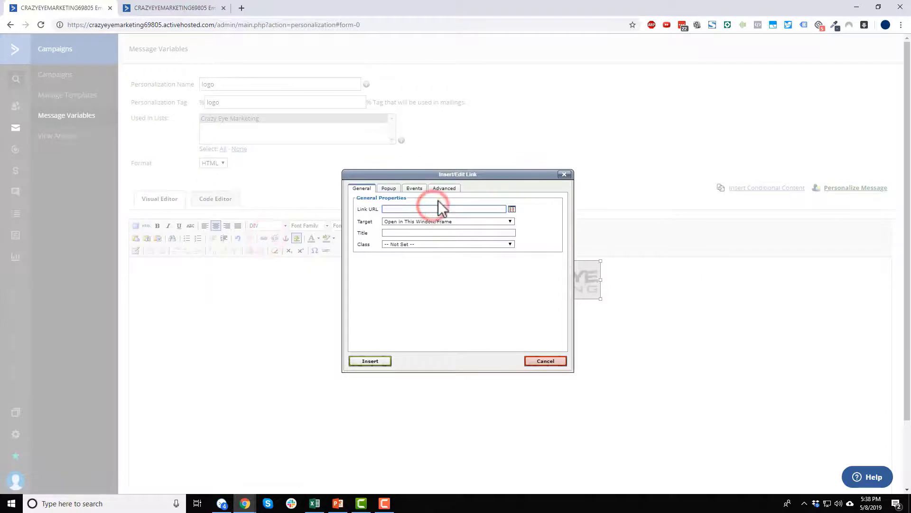
type("https://www.crazyeyemarketing.com")
left_click(366, 362)
left_click(722, 306)
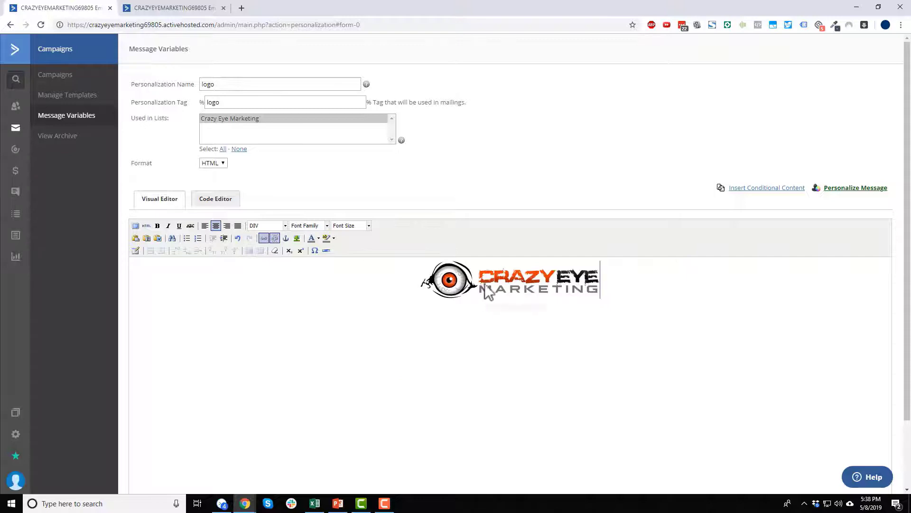
scroll(333, 237, "down", 3)
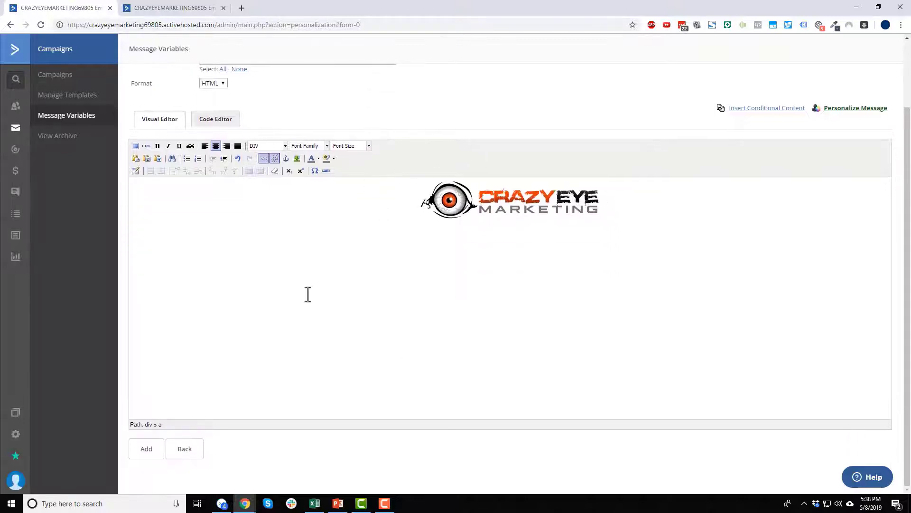
left_click(146, 453)
left_click(172, 6)
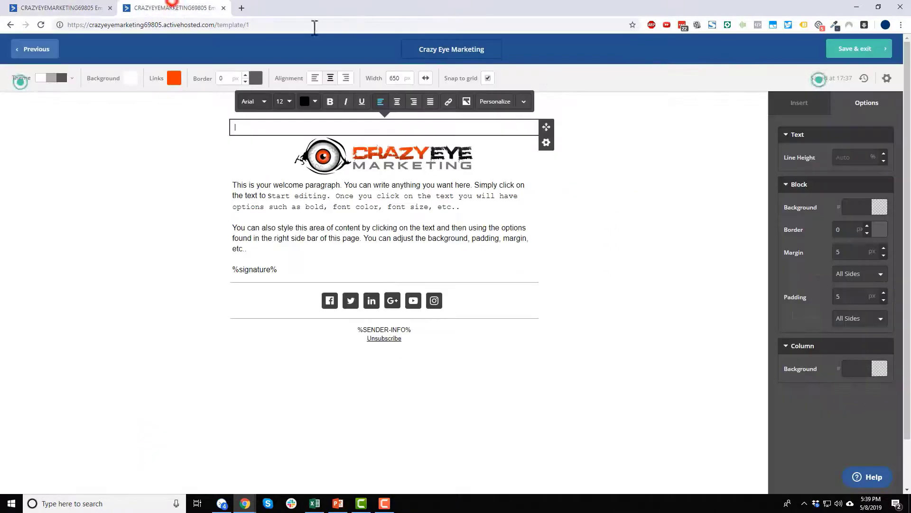
Save and reopen the Crazy Eye Marketing template, selecting the empty top text block.
left_click(423, 126)
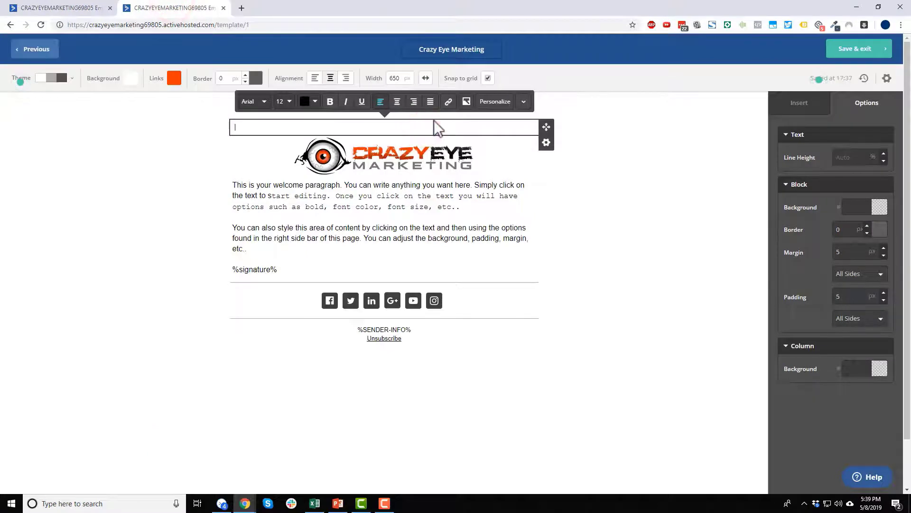
left_click(874, 49)
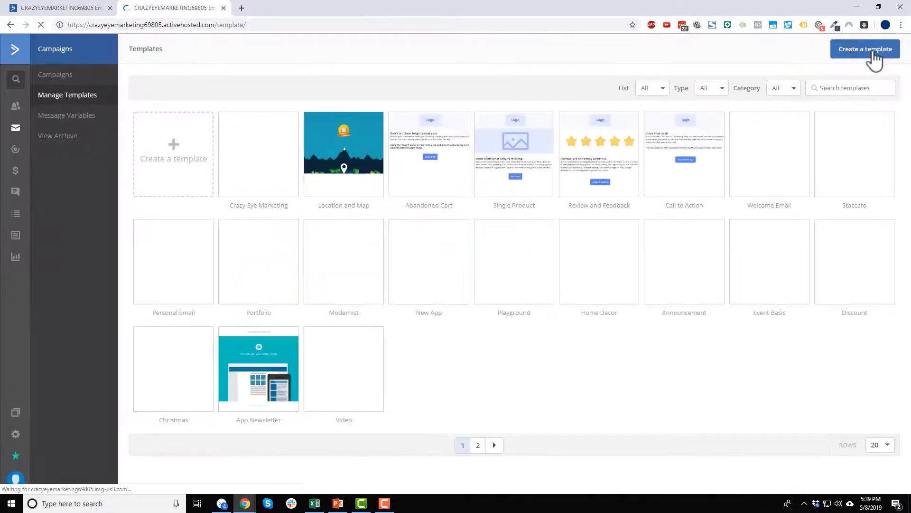
left_click(270, 135)
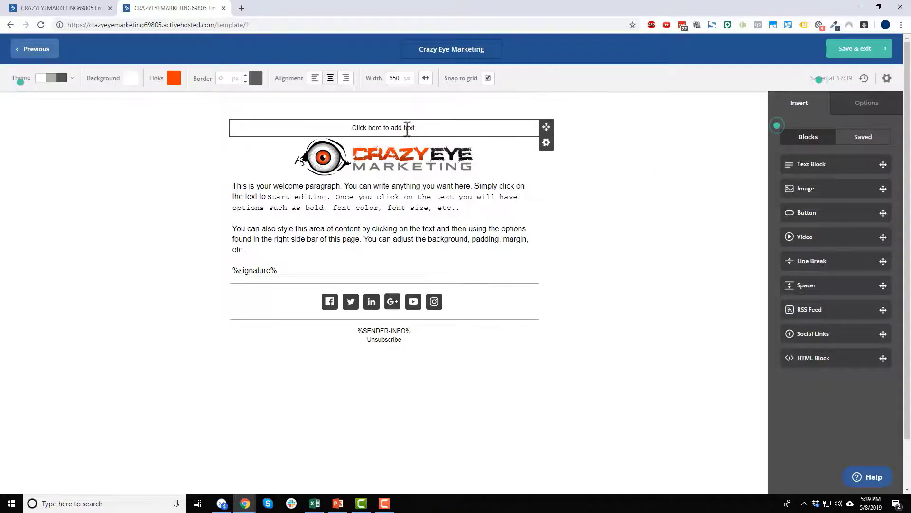
left_click(407, 128)
Paste the %logo% tag from Message Variables into the top block, removing the blank lines.
left_click(76, 8)
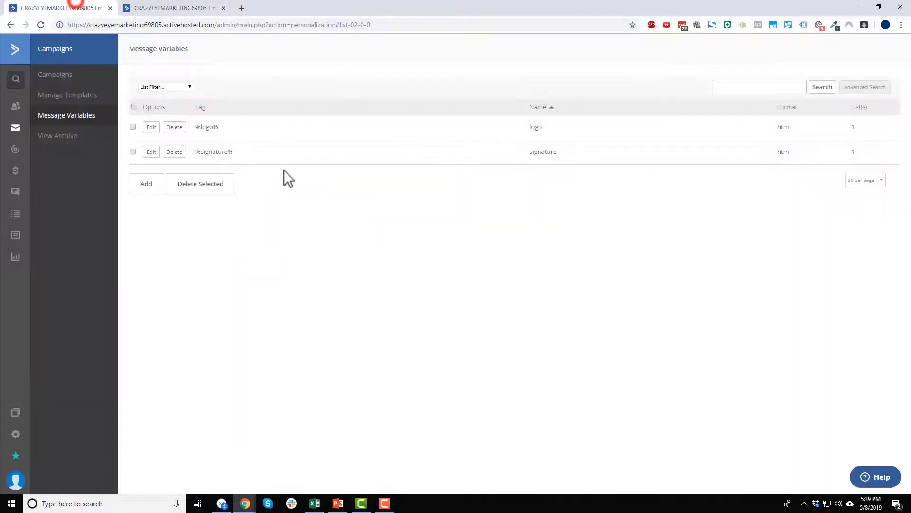
triple_click(220, 127)
key("ctrl+c")
left_click(204, 8)
left_click(369, 126)
key("ctrl+v")
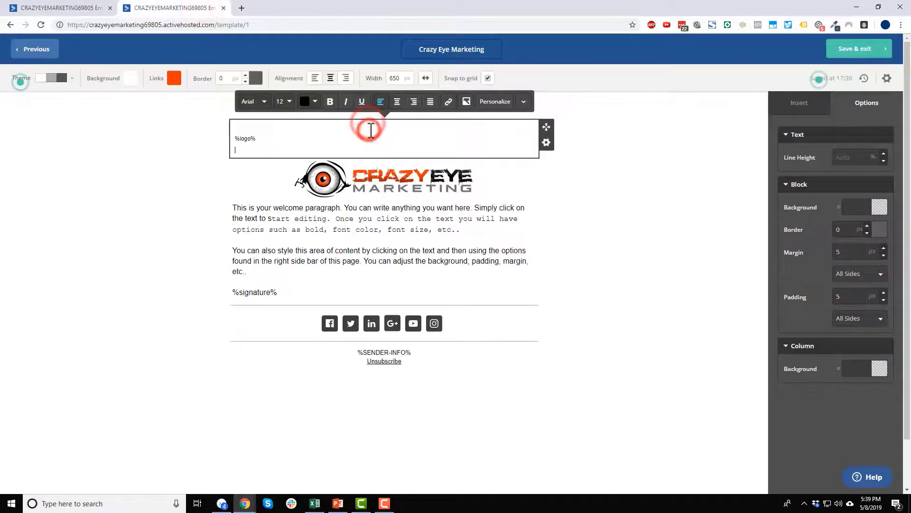
key("BackSpace")
left_click(258, 129)
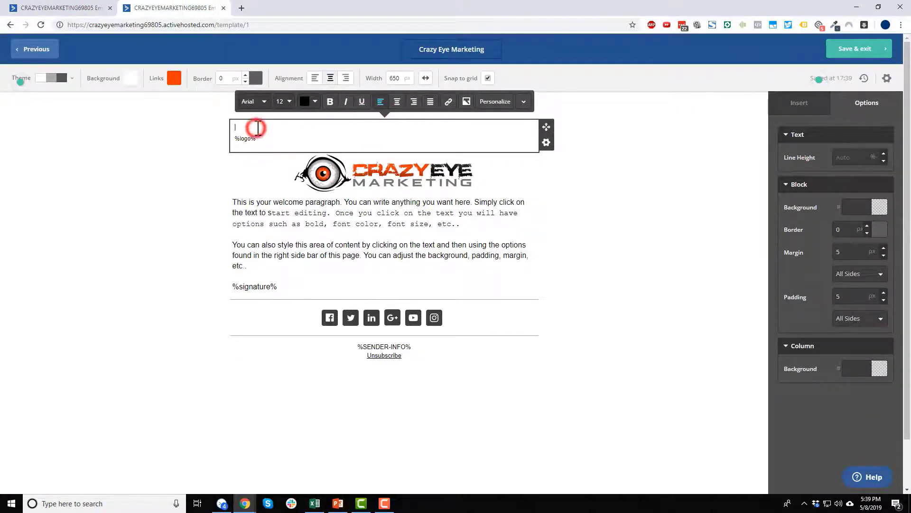
key("Delete")
left_click(271, 128)
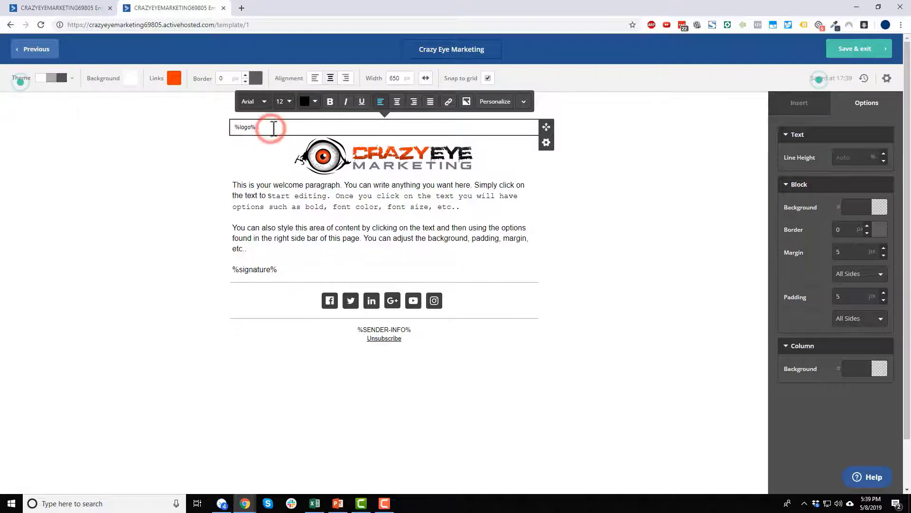
Centre the %logo% text and set the block's margin to 0.
left_click_drag(273, 129, 234, 127)
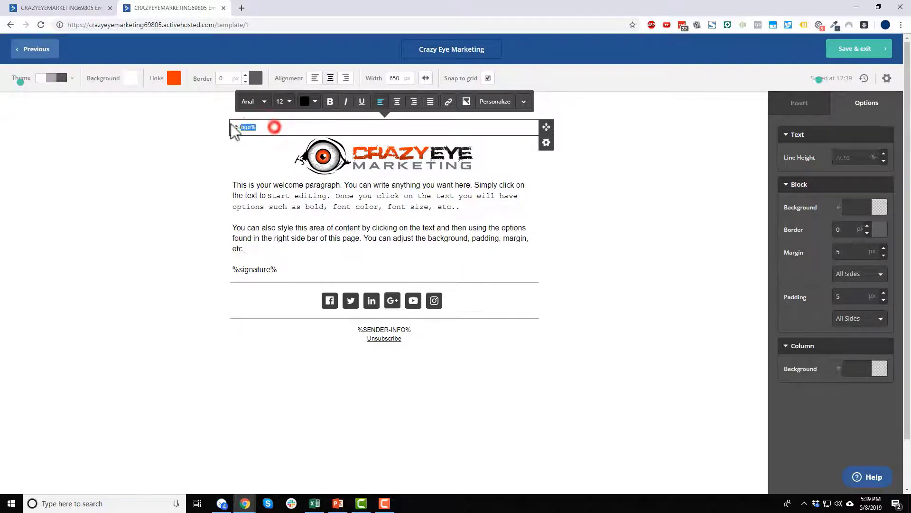
left_click(400, 107)
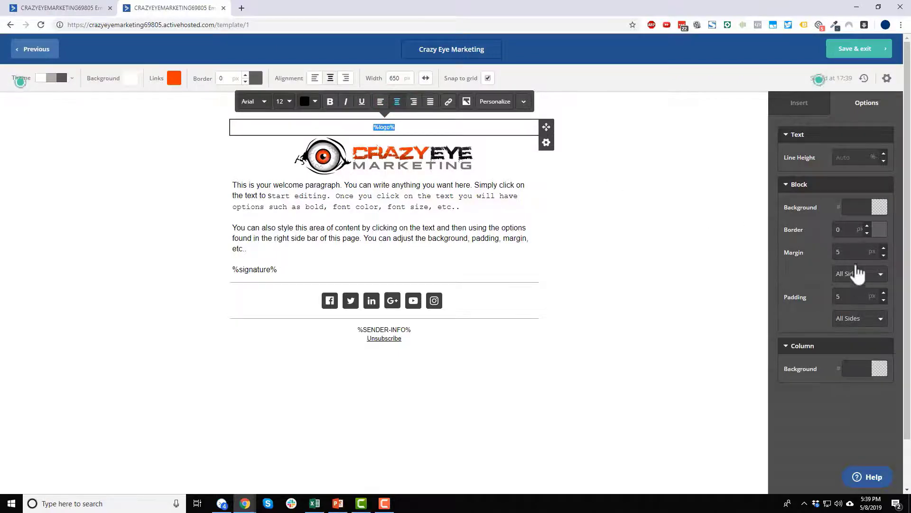
left_click(736, 252)
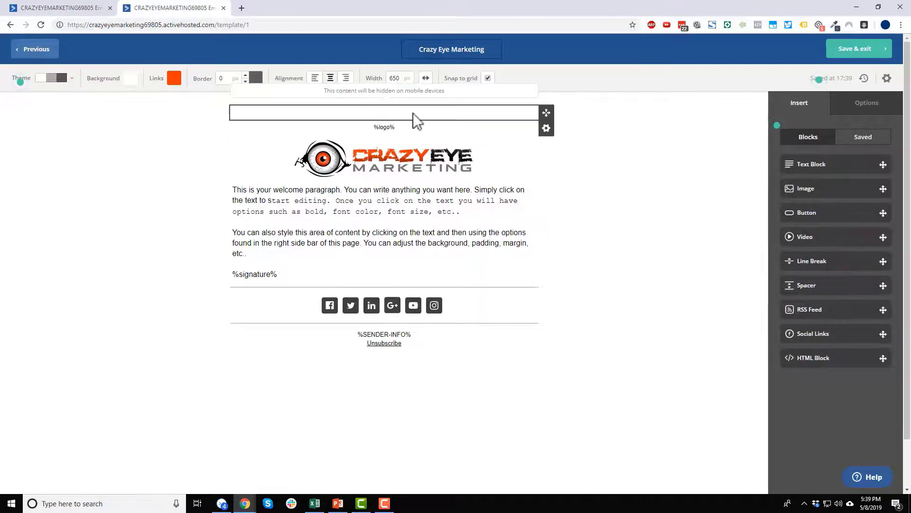
left_click(399, 127)
left_click(853, 253)
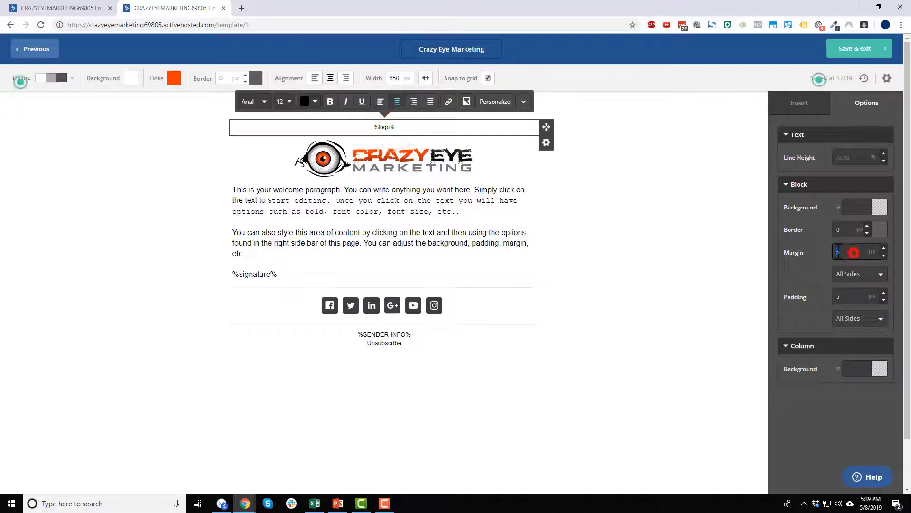
type("0")
left_click(853, 298)
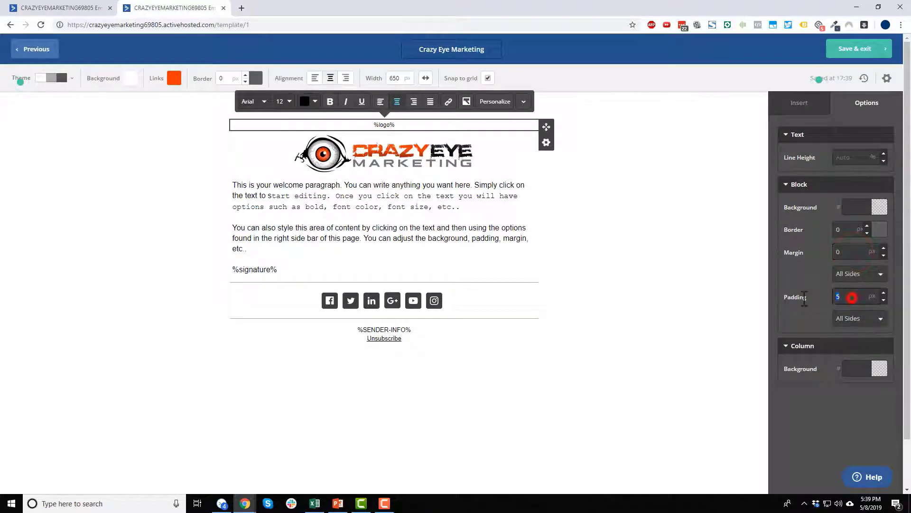
left_click(666, 246)
left_click(450, 146)
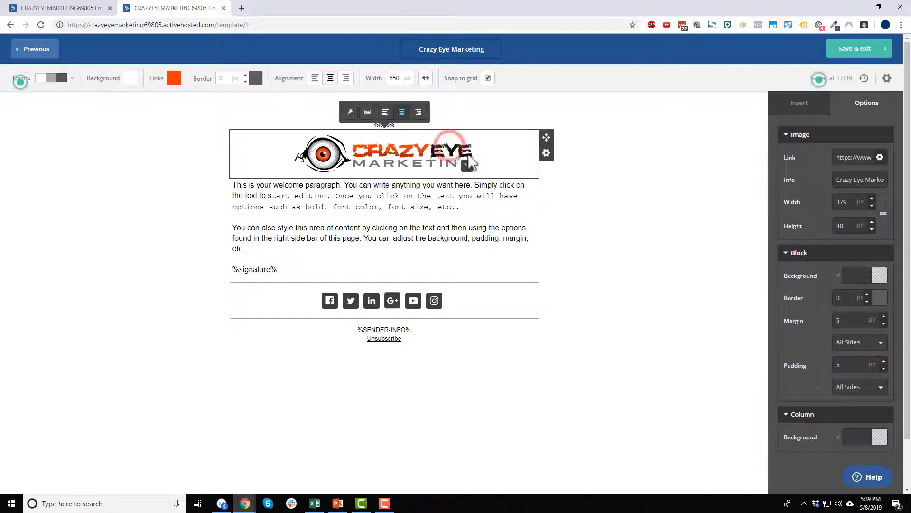
Delete the original logo image block from the template header.
left_click(635, 246)
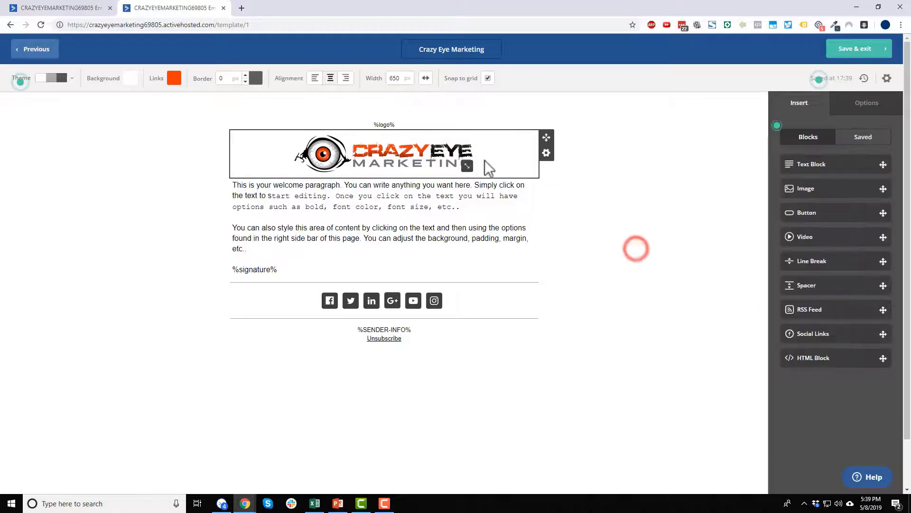
left_click(546, 152)
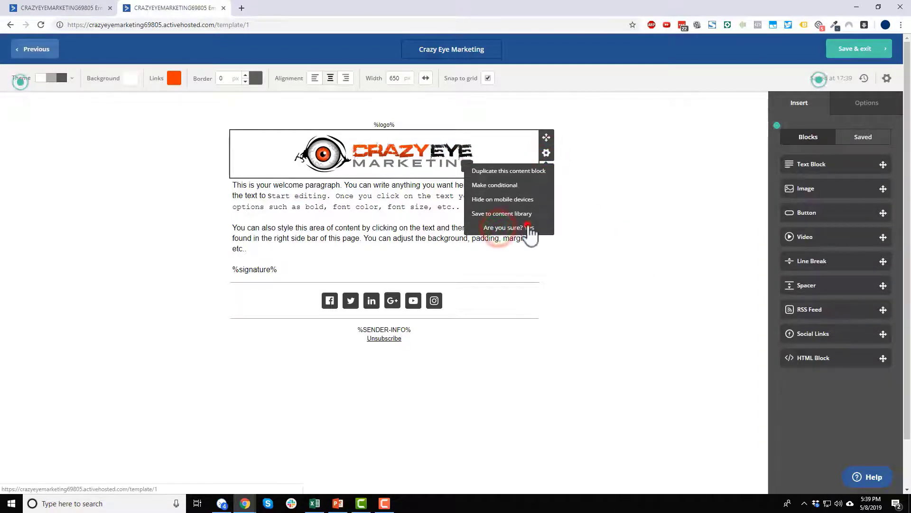
left_click(522, 228)
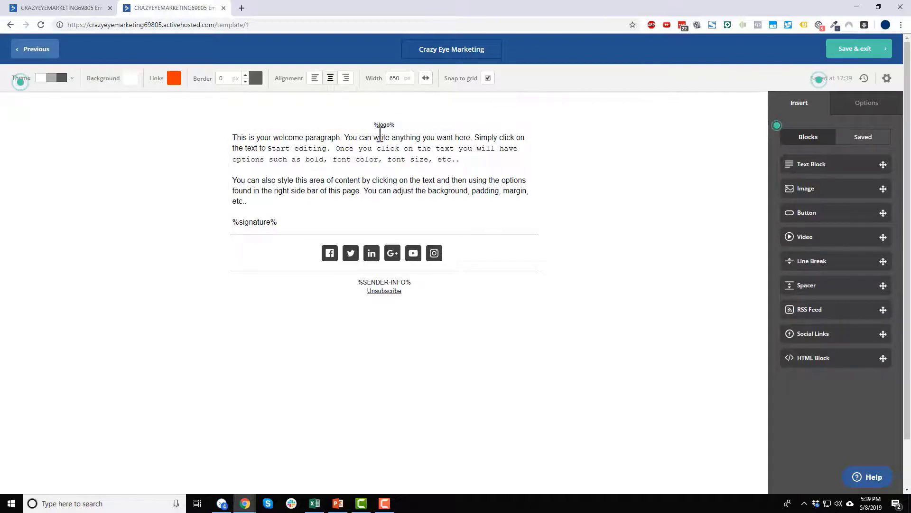
left_click(657, 242)
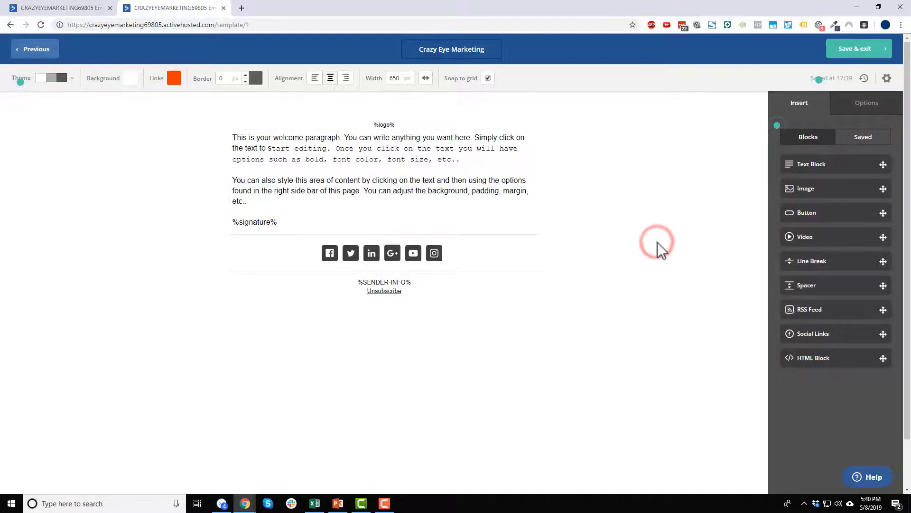
Check the %logo% and %signature% tags in the template against the Message Variables list.
double_click(373, 123)
left_click(37, 8)
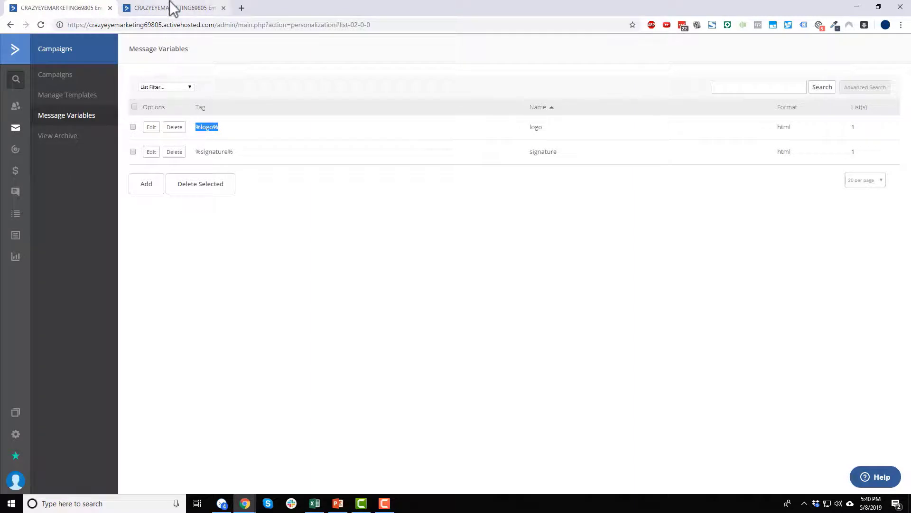
left_click(159, 7)
left_click(284, 220)
left_click_drag(284, 221, 220, 228)
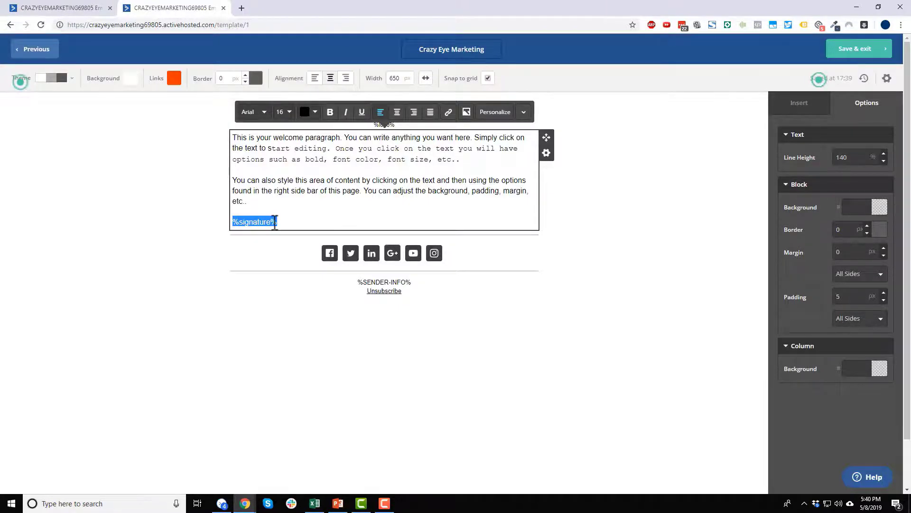
left_click(314, 217)
left_click(659, 247)
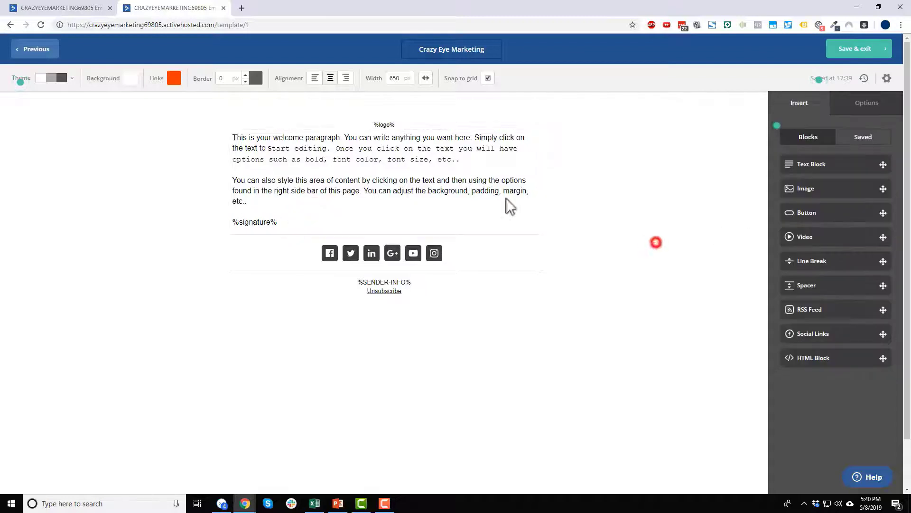
left_click(81, 5)
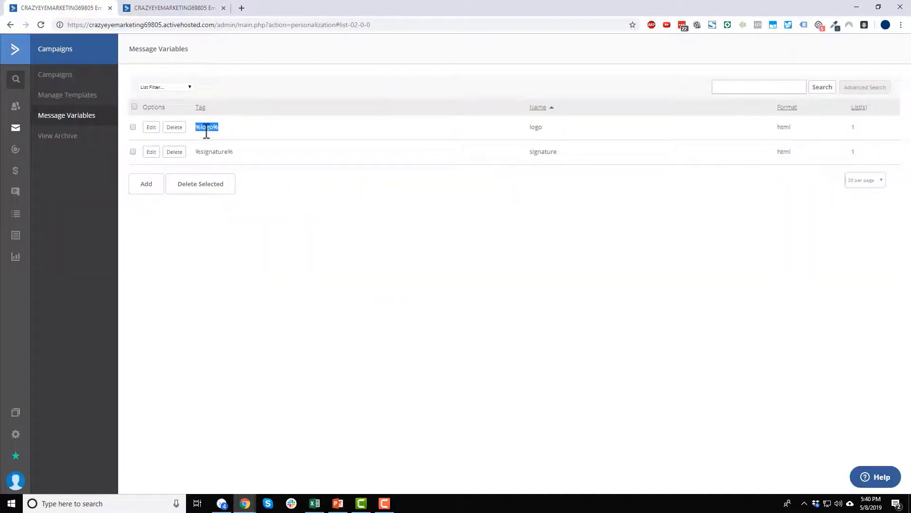
left_click(171, 8)
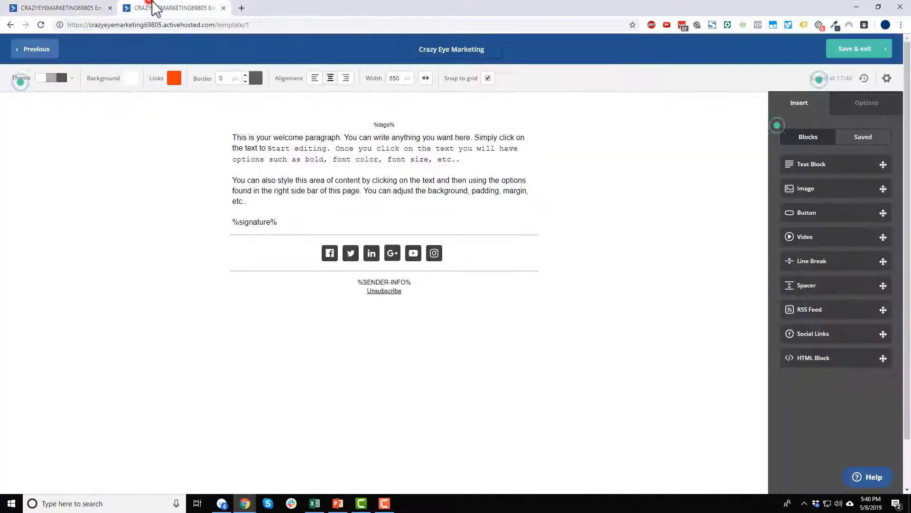
Save the template, go through Campaigns, and reopen Crazy Eye Marketing for editing.
left_click(853, 52)
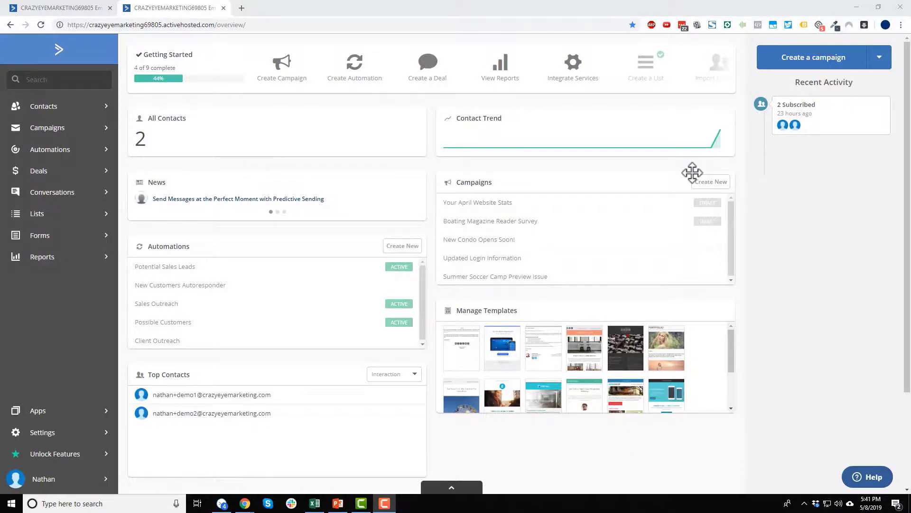
left_click(78, 130)
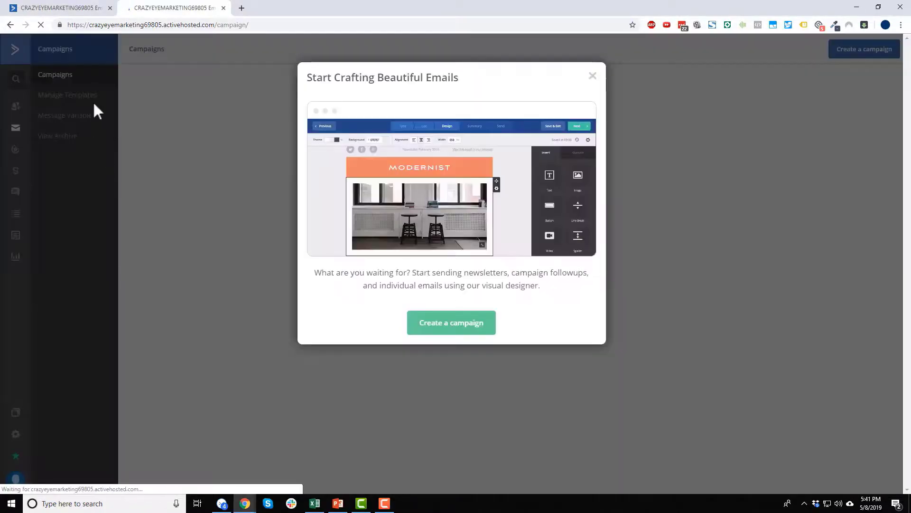
left_click(592, 76)
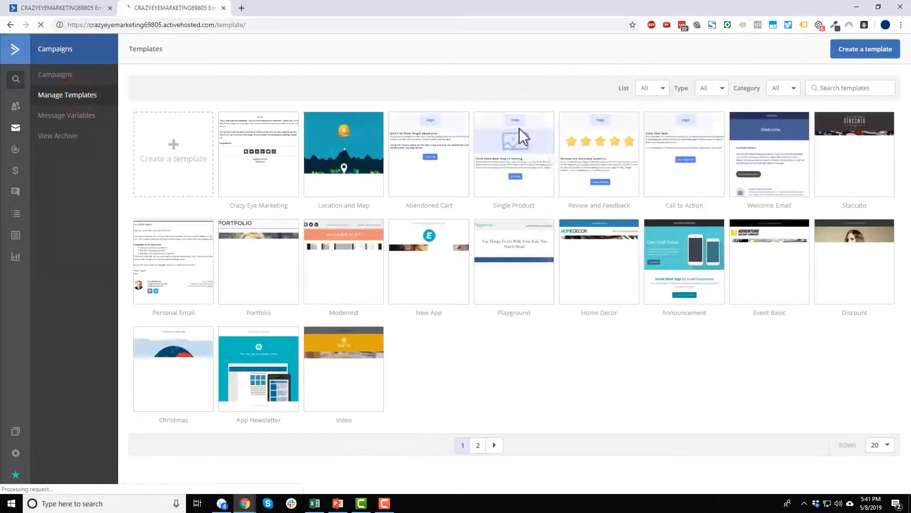
left_click(274, 132)
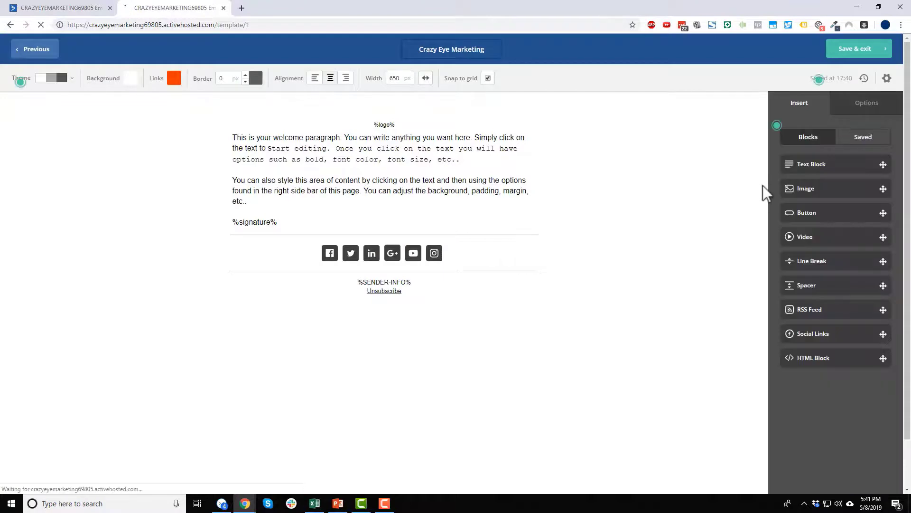
Give the welcome text block a Tag Exists, Is CUSTOMER display condition.
left_click(470, 154)
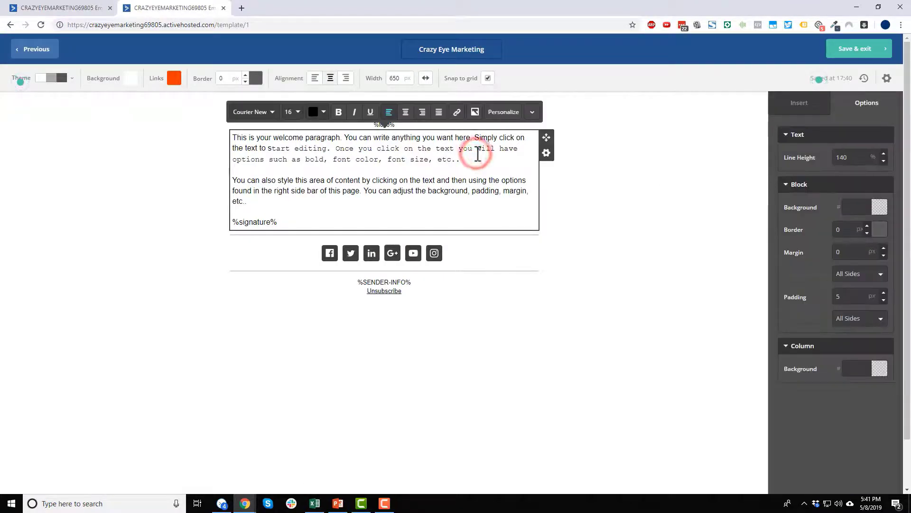
left_click(546, 152)
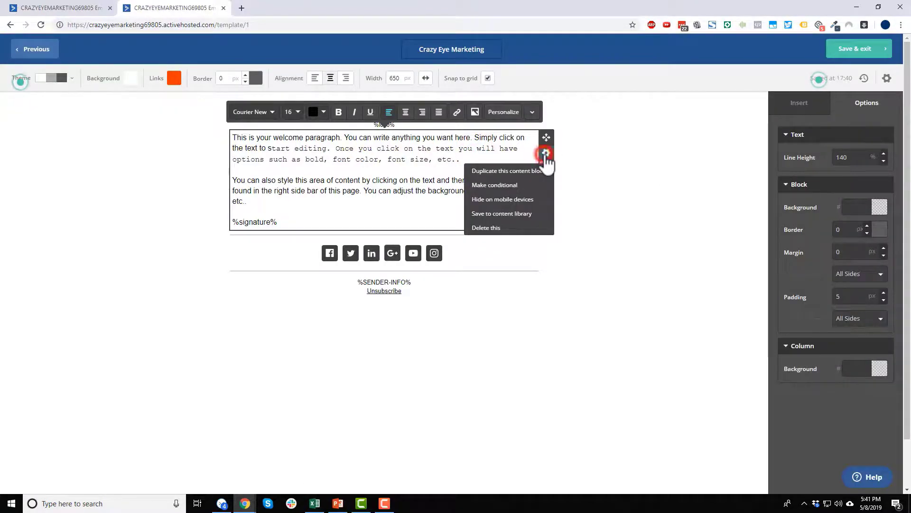
left_click(502, 186)
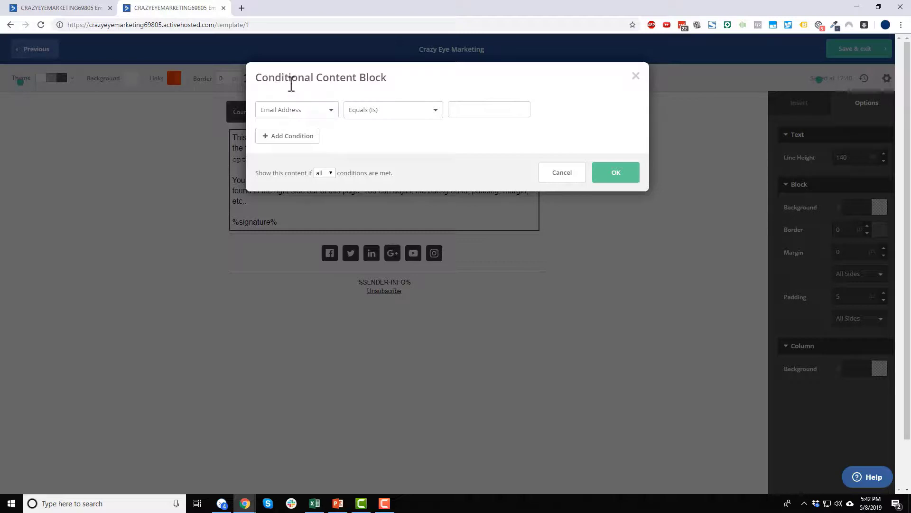
left_click(326, 111)
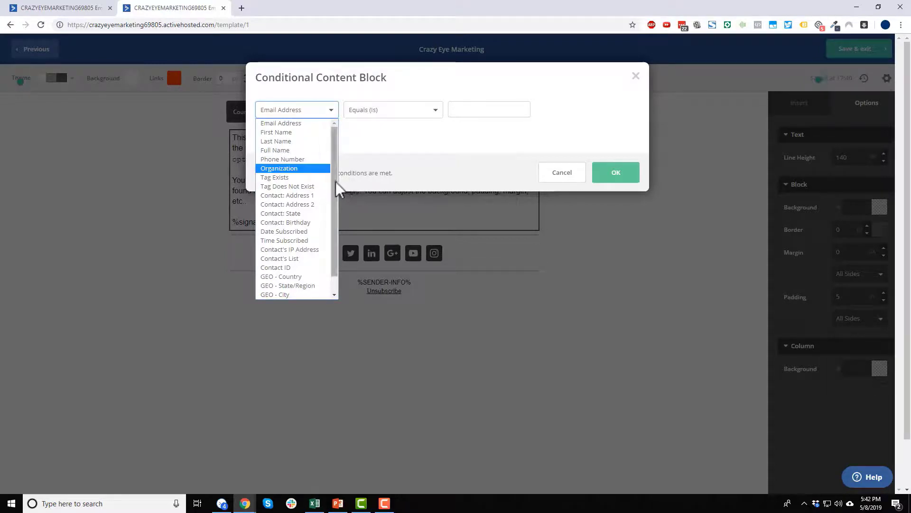
left_click_drag(335, 182, 333, 219)
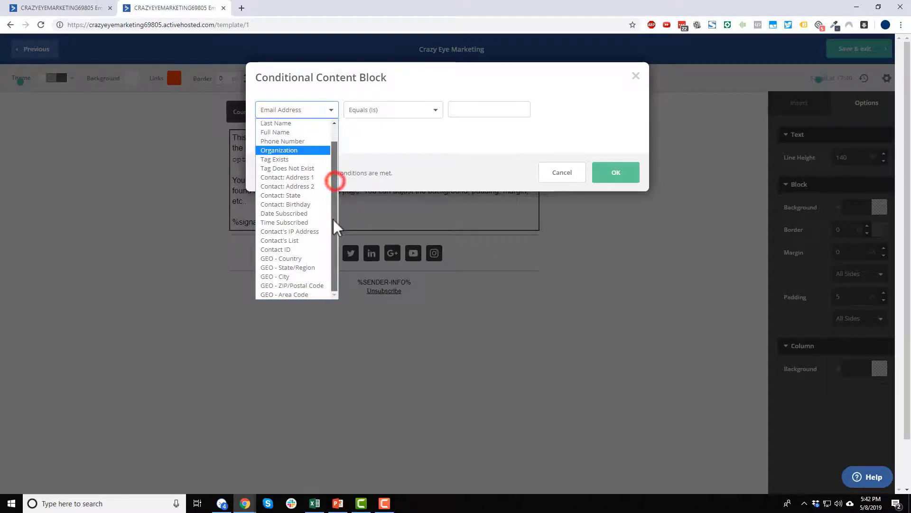
left_click(287, 161)
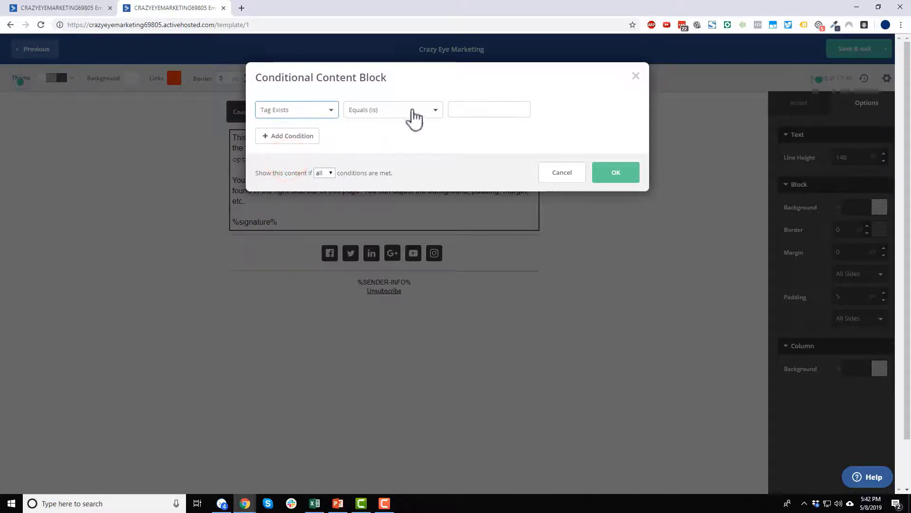
left_click(395, 114)
left_click(433, 109)
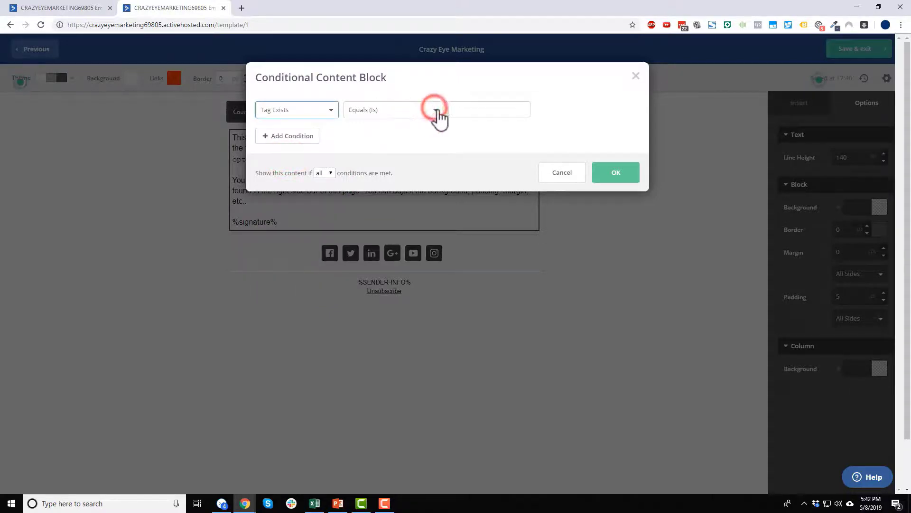
left_click(484, 103)
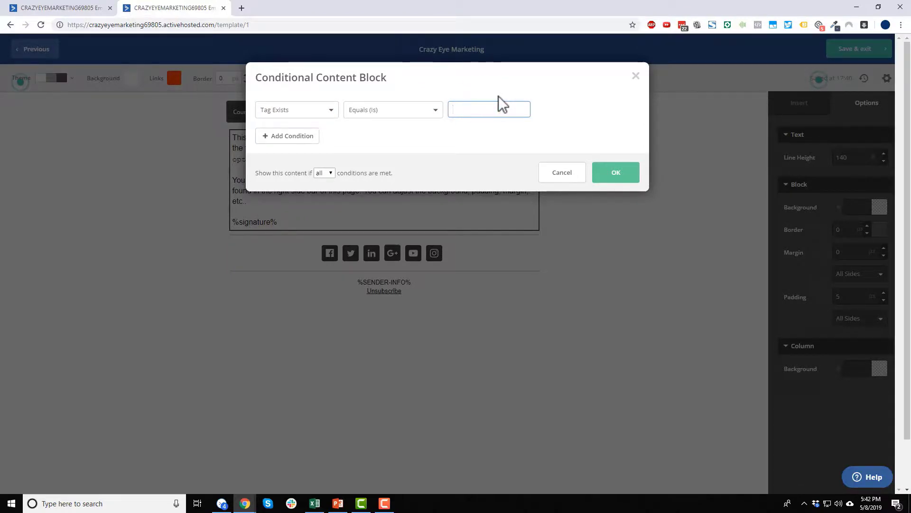
type("CUSTOMER")
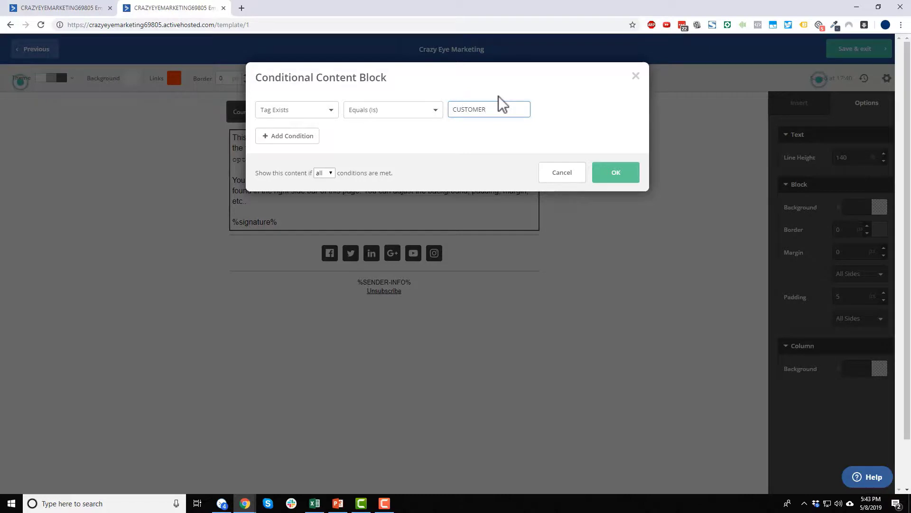
left_click(565, 135)
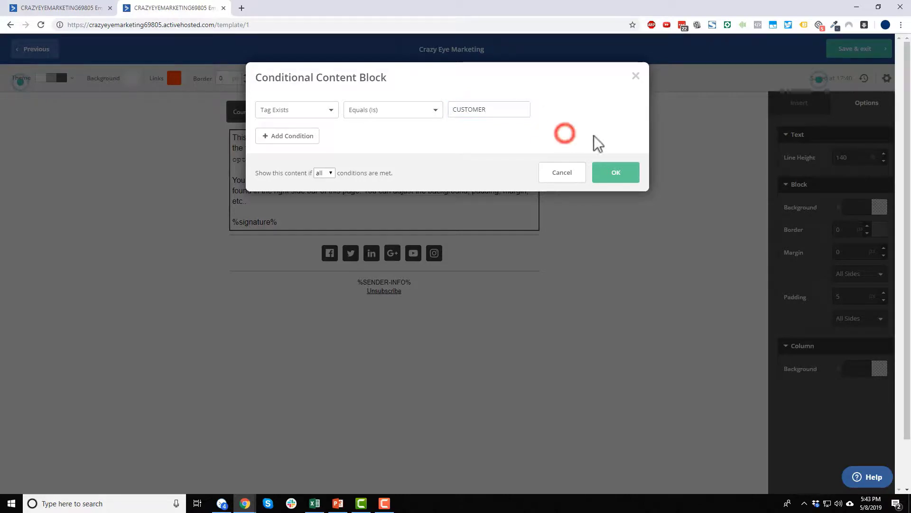
left_click(614, 172)
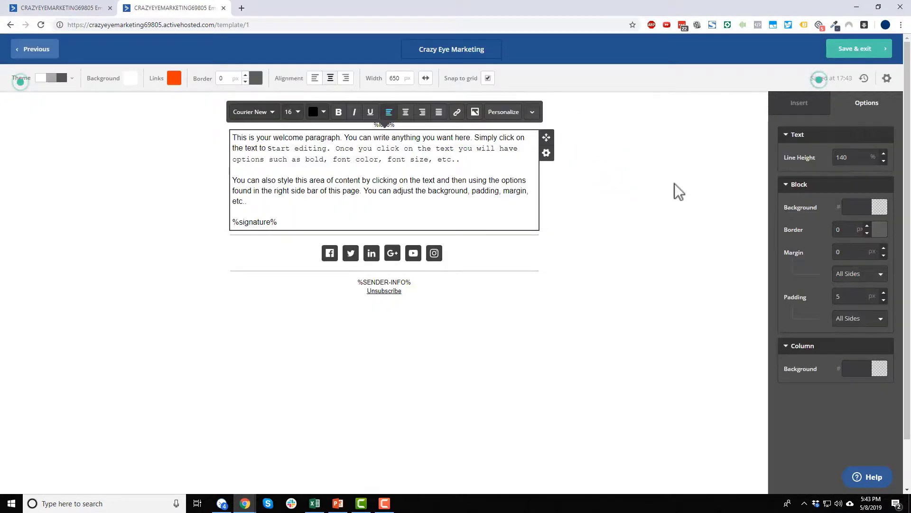
Duplicate the conditional welcome text block.
left_click(593, 191)
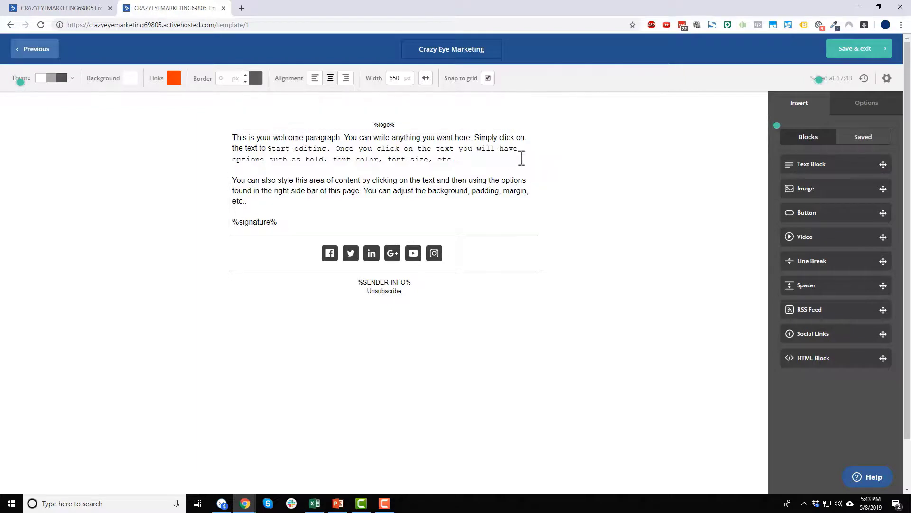
left_click(549, 151)
left_click(531, 172)
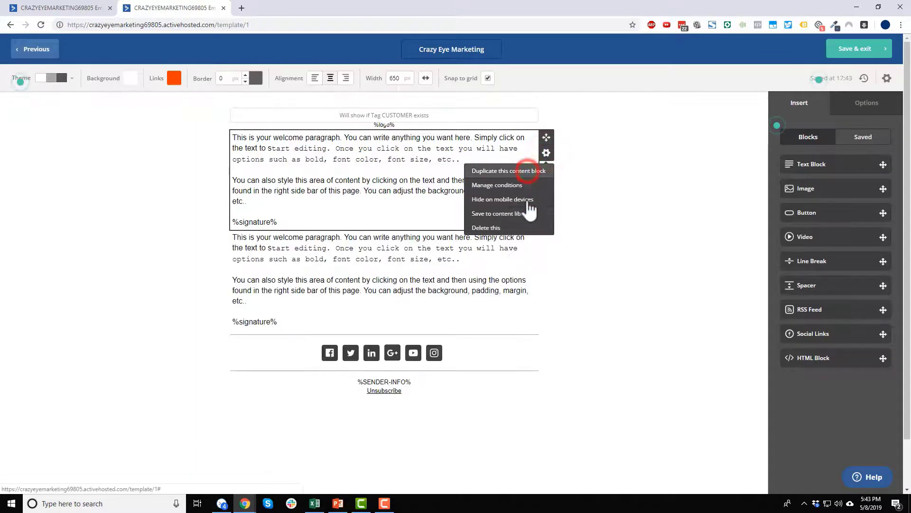
left_click(403, 272)
Change the copy's condition to Tag Does Not Exist for CUSTOMER.
left_click(547, 252)
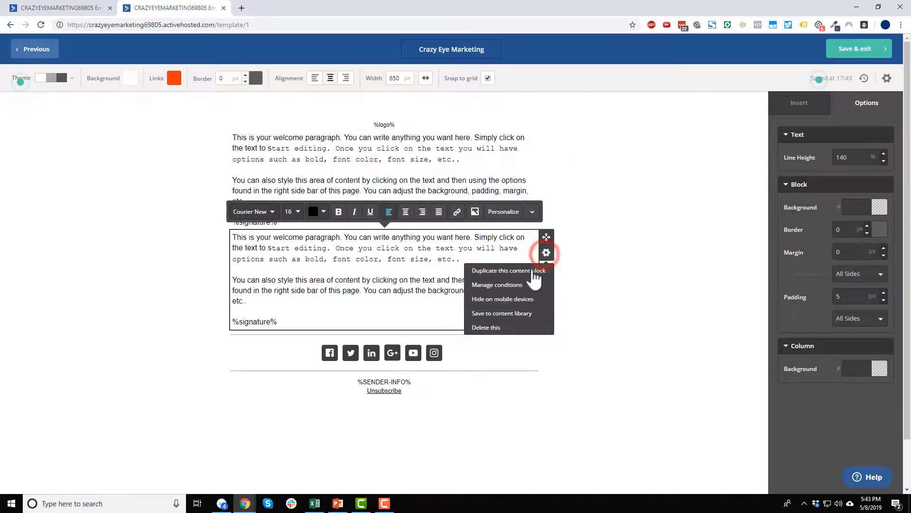
left_click(518, 285)
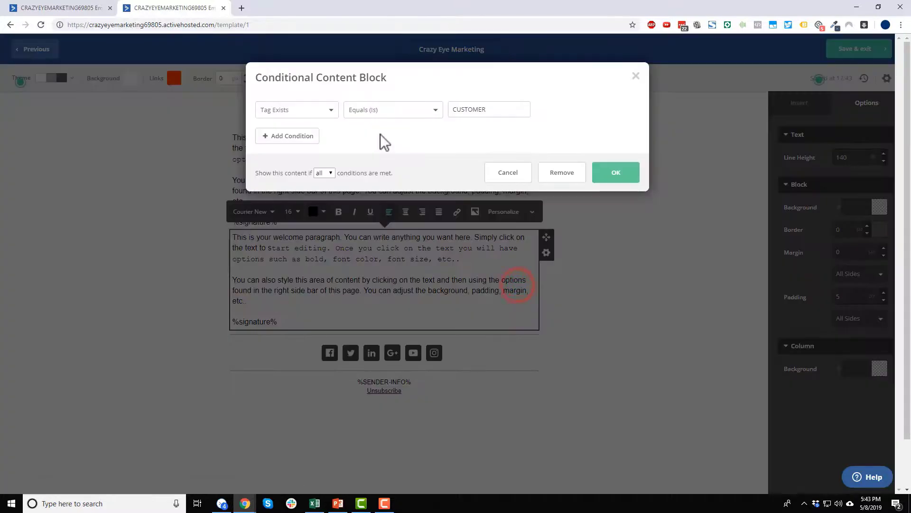
left_click(326, 112)
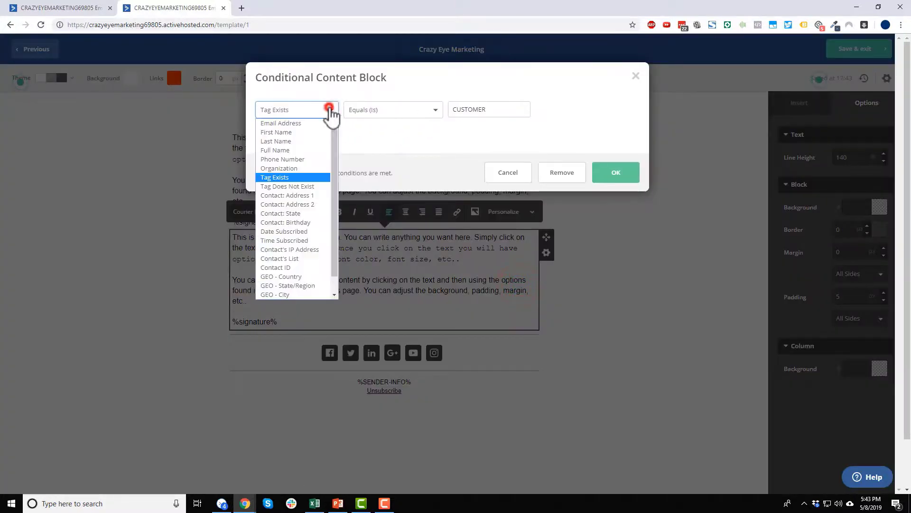
left_click(301, 187)
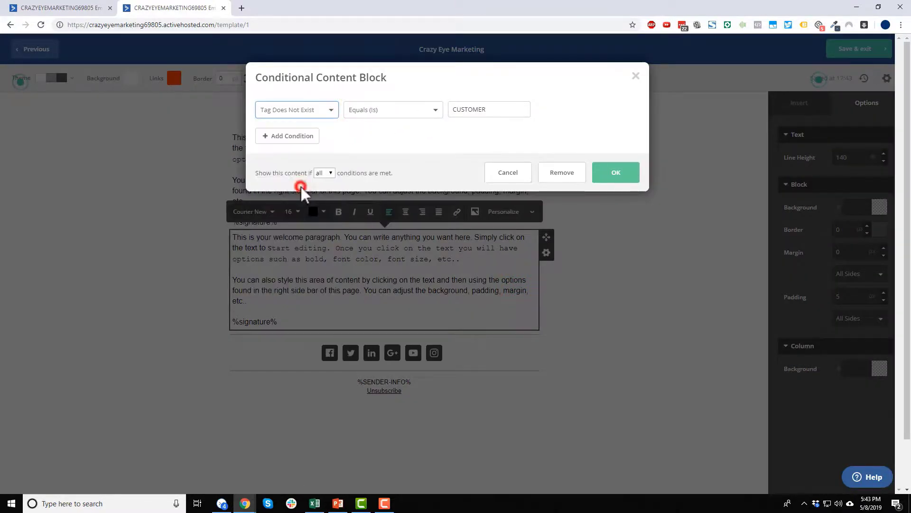
left_click(631, 176)
left_click(639, 232)
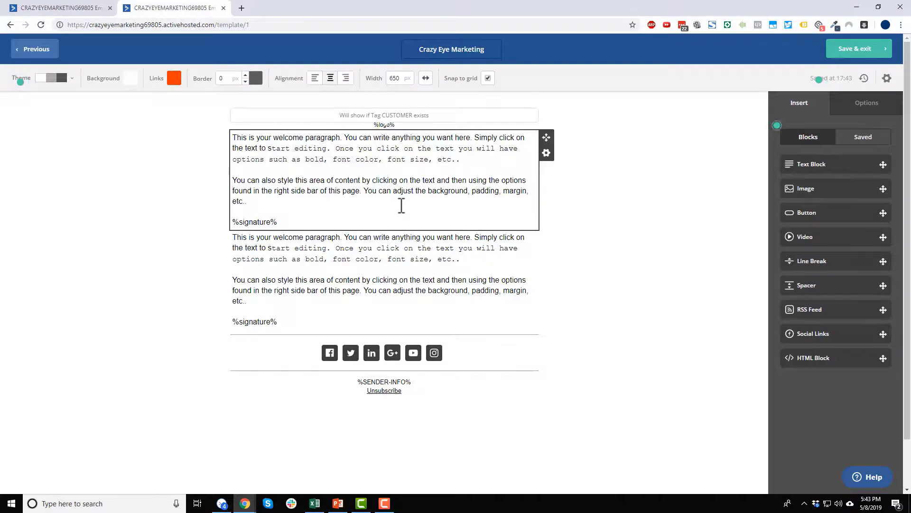
left_click(395, 259)
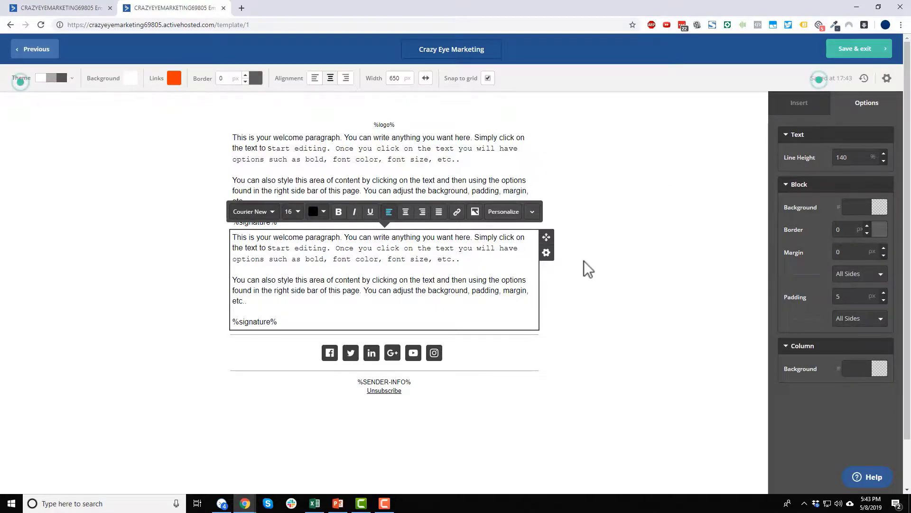
left_click(547, 253)
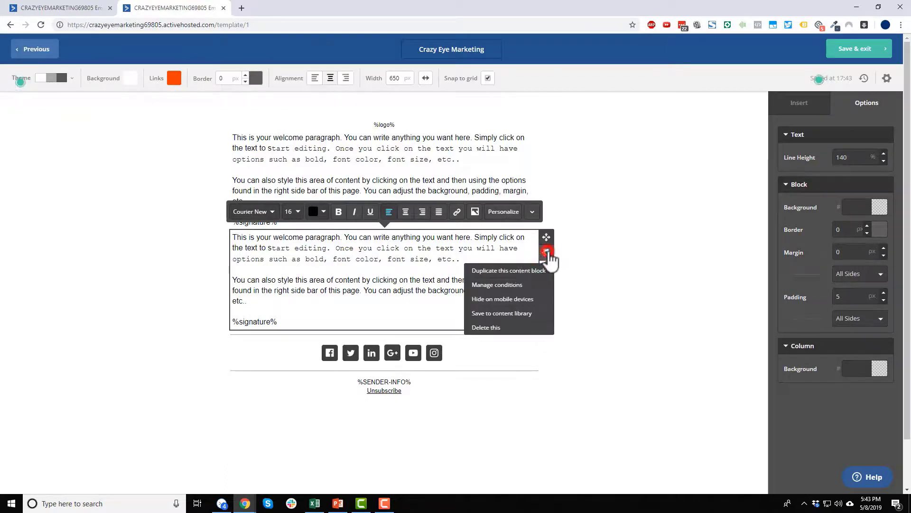
left_click(513, 286)
left_click(331, 110)
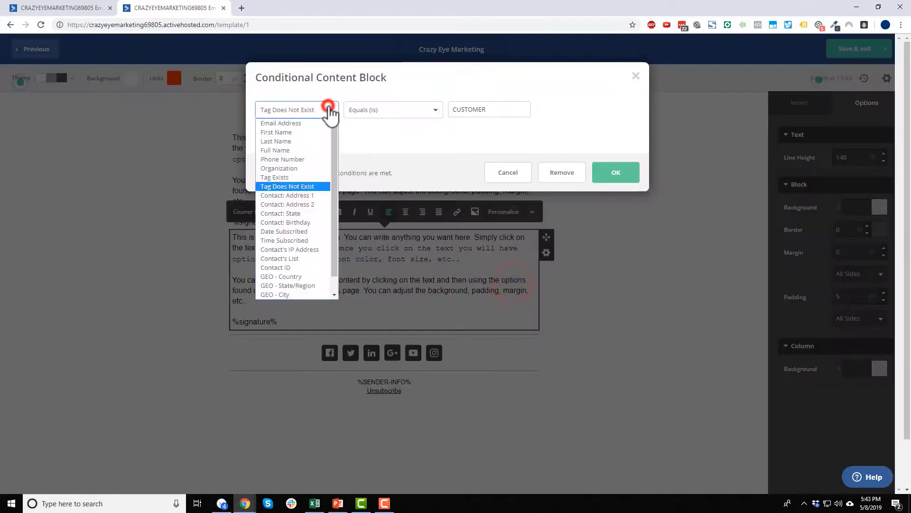
left_click_drag(334, 159, 334, 198)
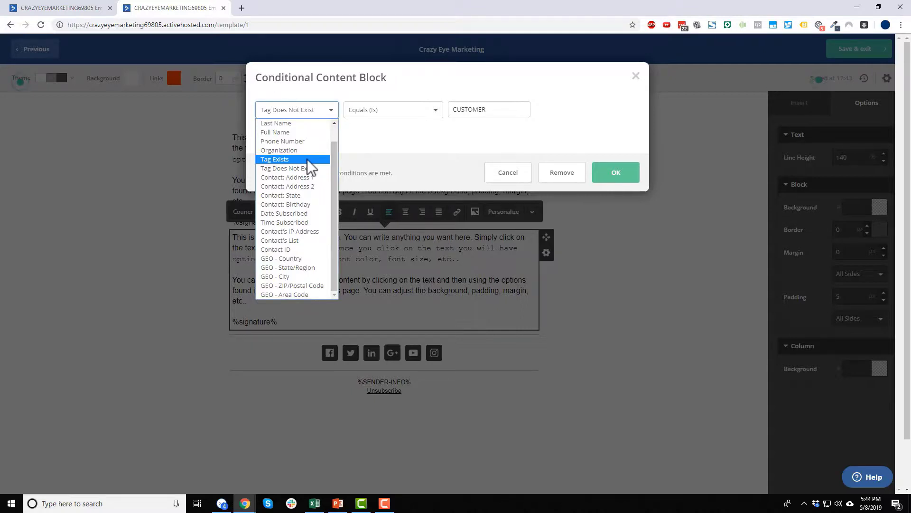
left_click(443, 144)
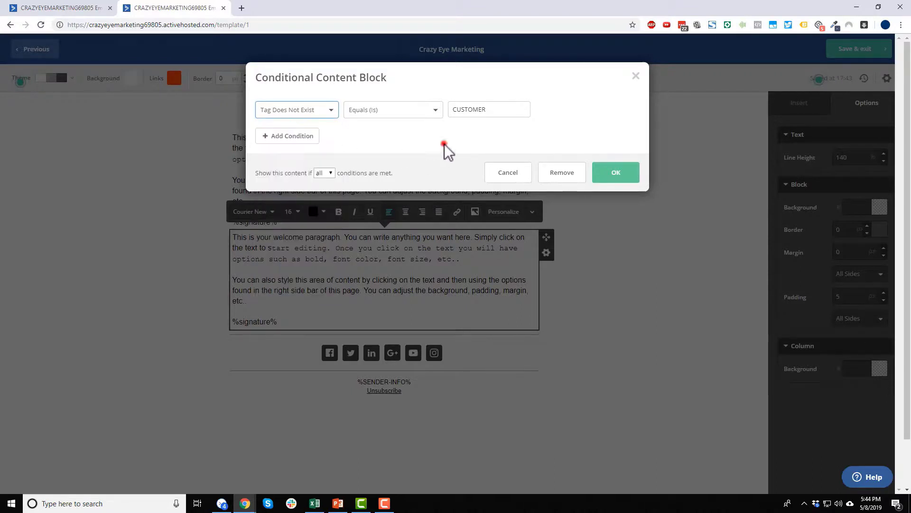
left_click(636, 77)
left_click(603, 144)
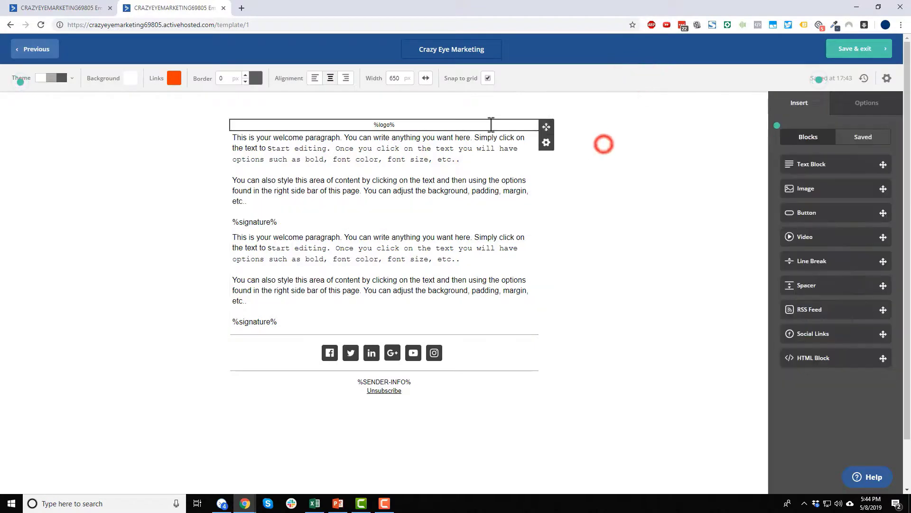
Drop an empty image block beneath the %logo% header, then open and cancel its conditional settings.
left_click_drag(823, 188, 539, 164)
left_click(546, 152)
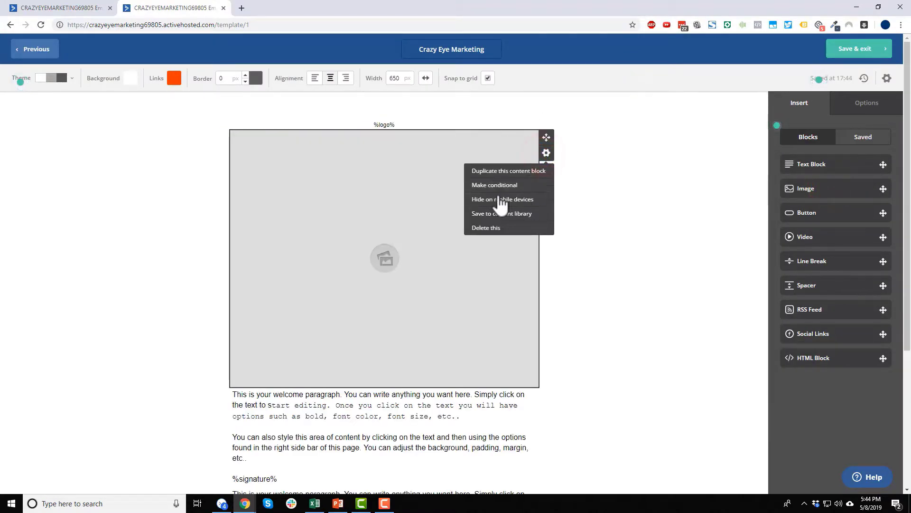
left_click(508, 184)
left_click(330, 110)
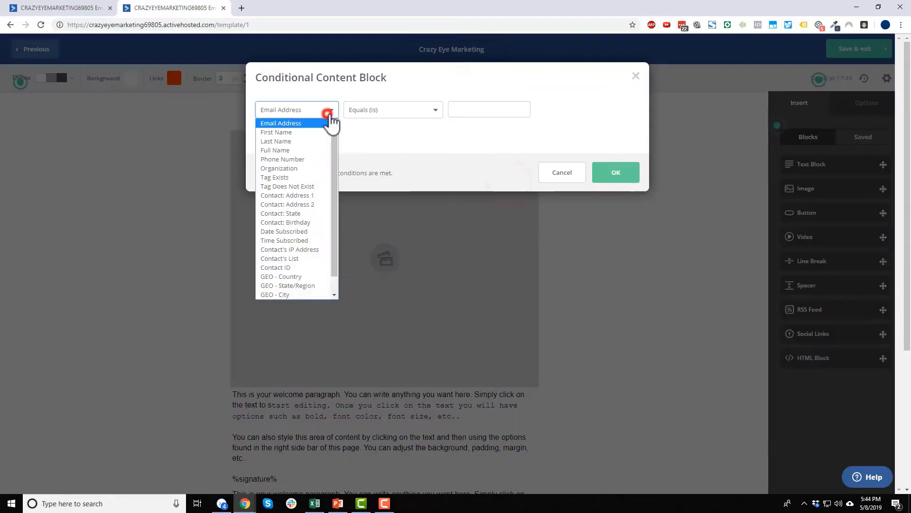
scroll(323, 163, "down", 2)
left_click(727, 240)
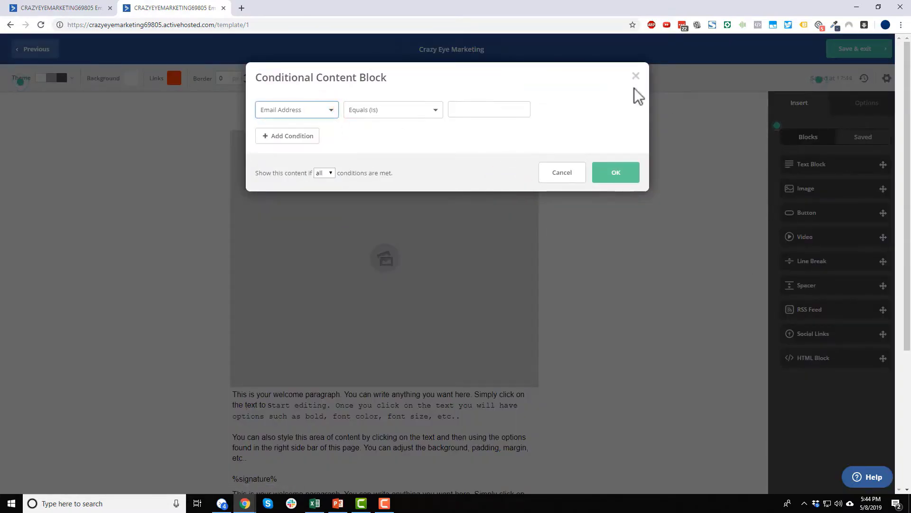
left_click(636, 76)
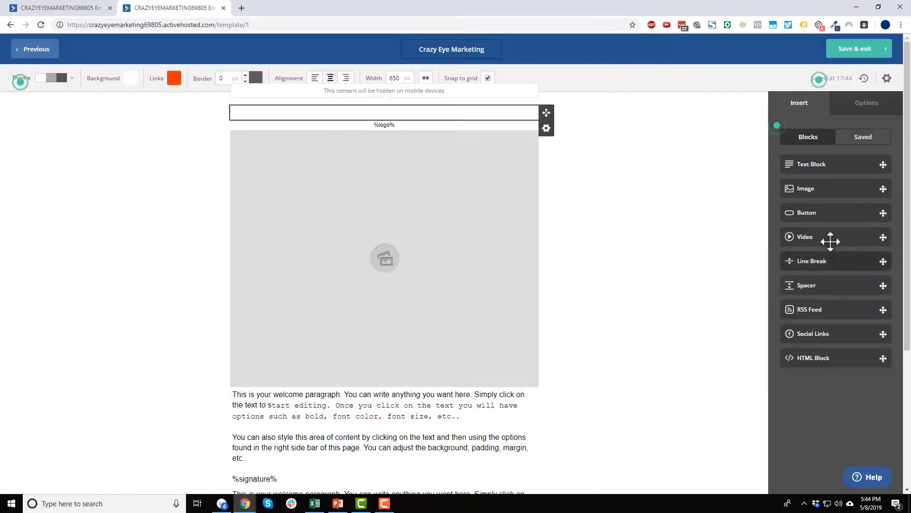